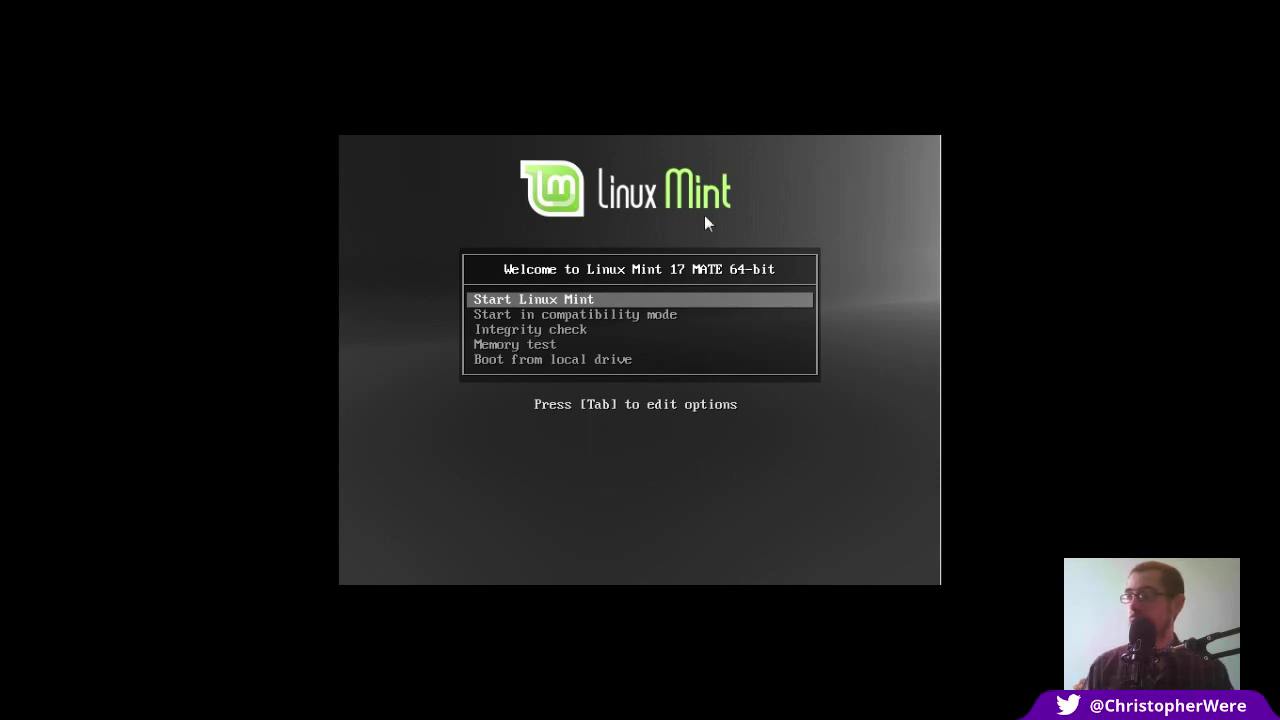
Boot the live session by choosing 'Start Linux Mint' in the boot menu.
{"action": "key", "text": "Down"}
{"action": "key", "text": "Up"}
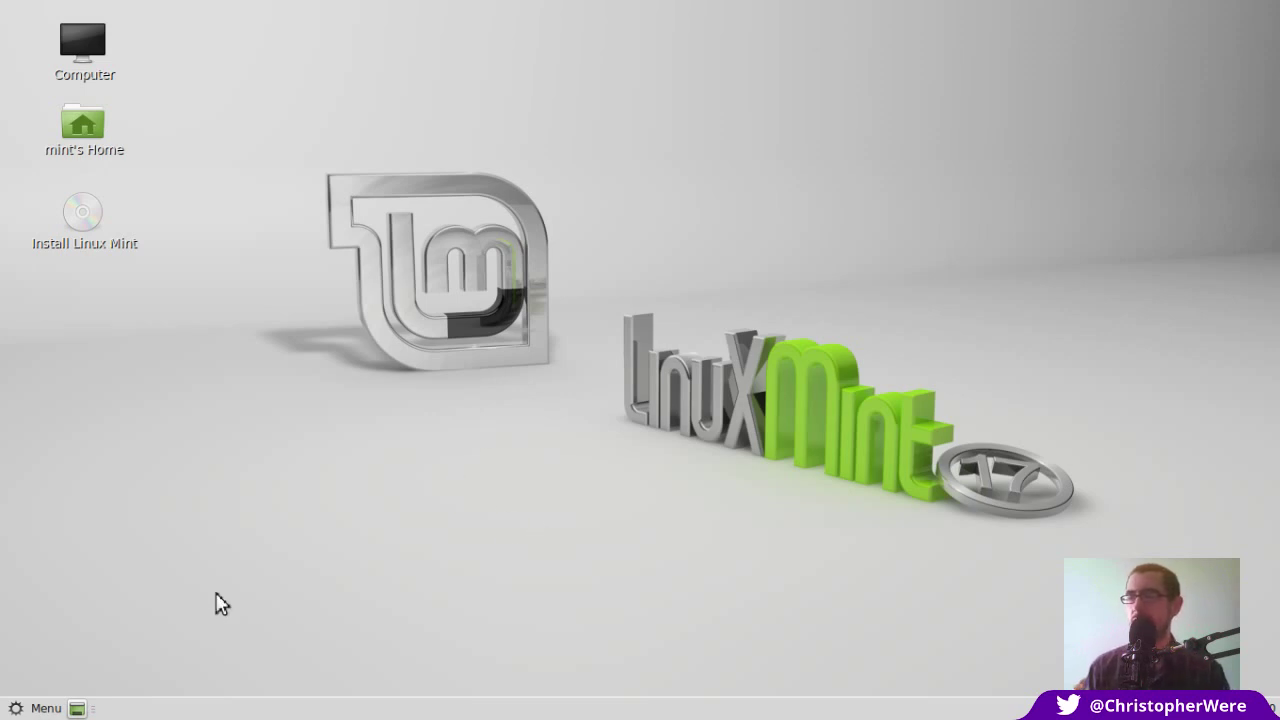
{"action": "left_click", "coordinate": [40, 707]}
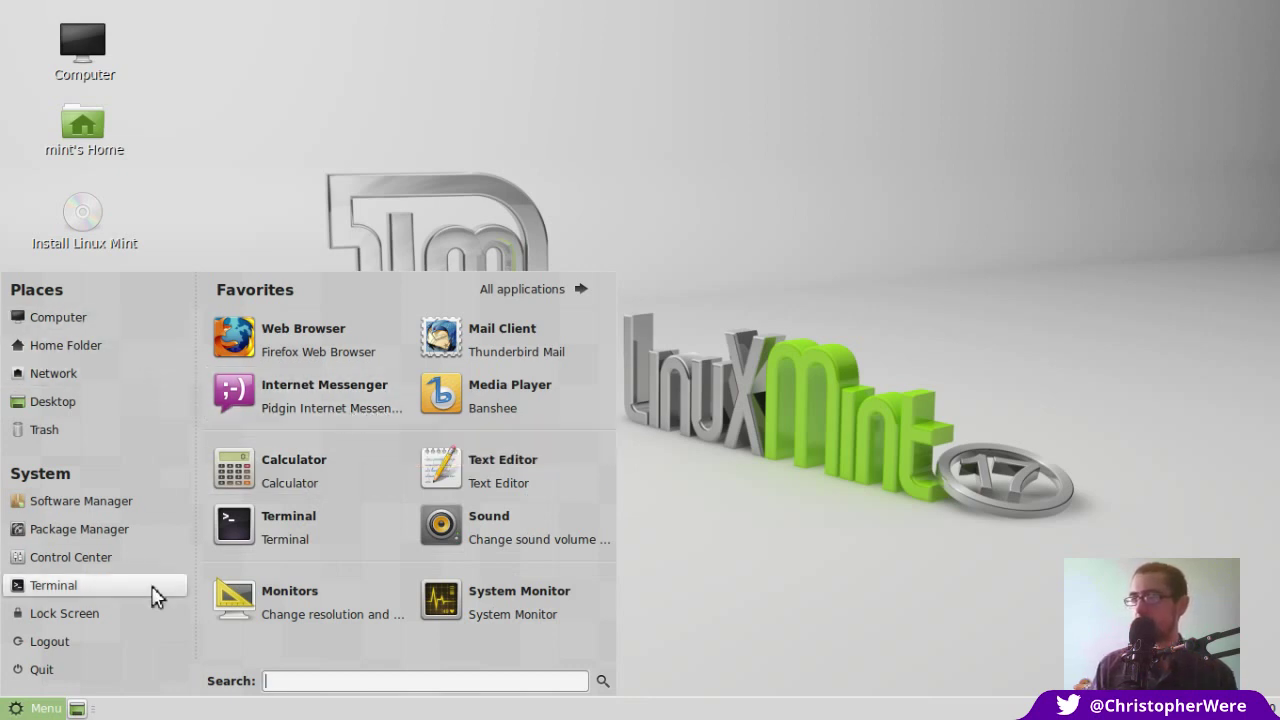
{"action": "left_click", "coordinate": [571, 299]}
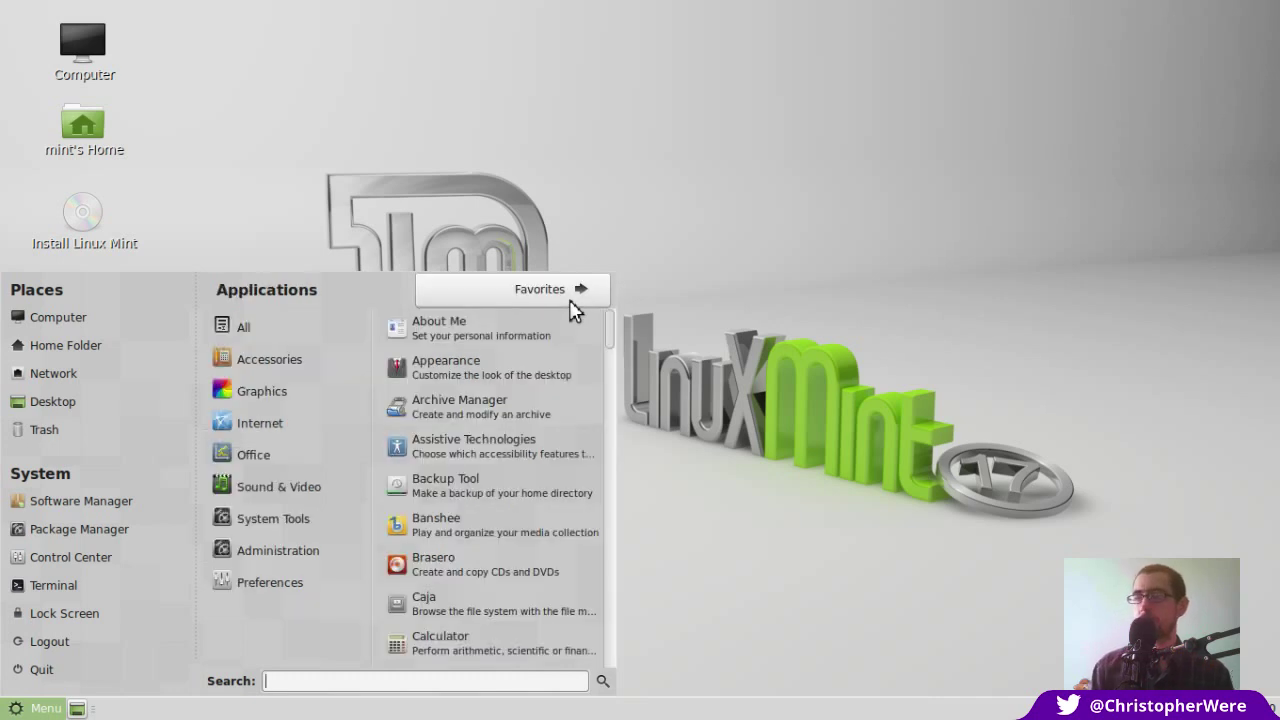
{"action": "mouse_move", "coordinate": [609, 330]}
{"action": "left_mouse_down"}
{"action": "mouse_move", "coordinate": [613, 640]}
{"action": "mouse_move", "coordinate": [609, 327]}
{"action": "left_mouse_up"}
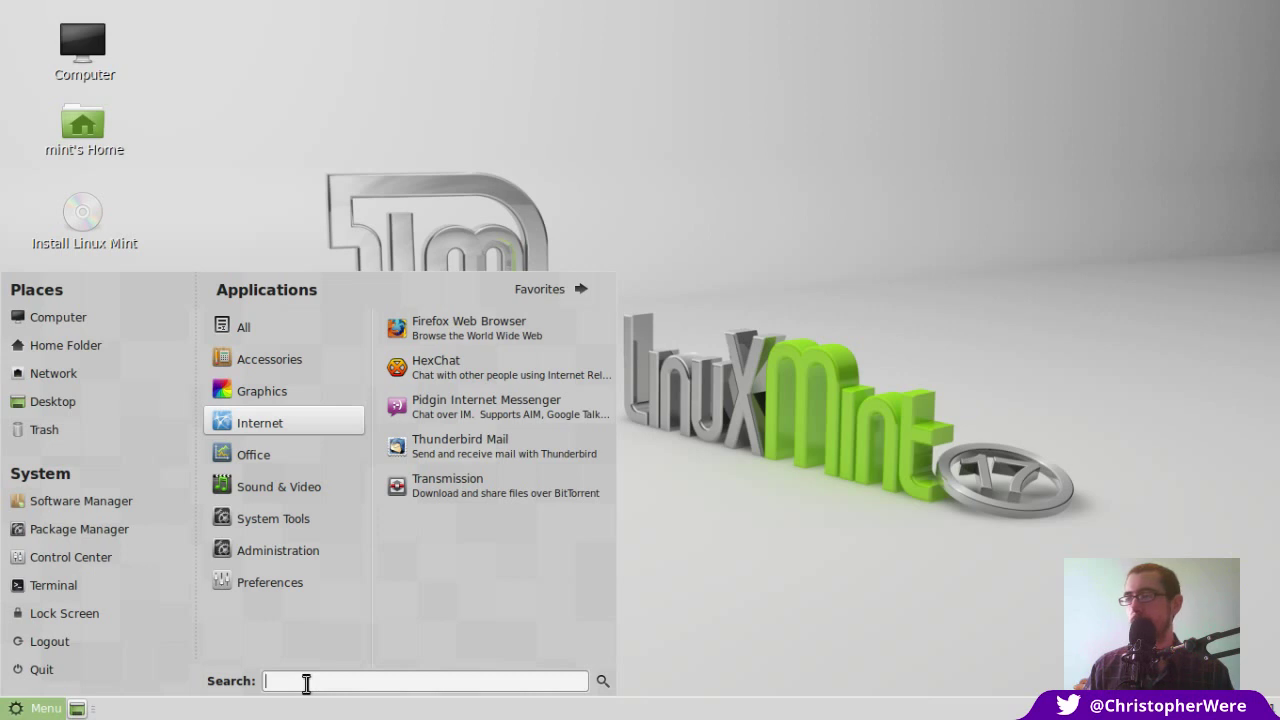
{"action": "mouse_move", "coordinate": [273, 518]}
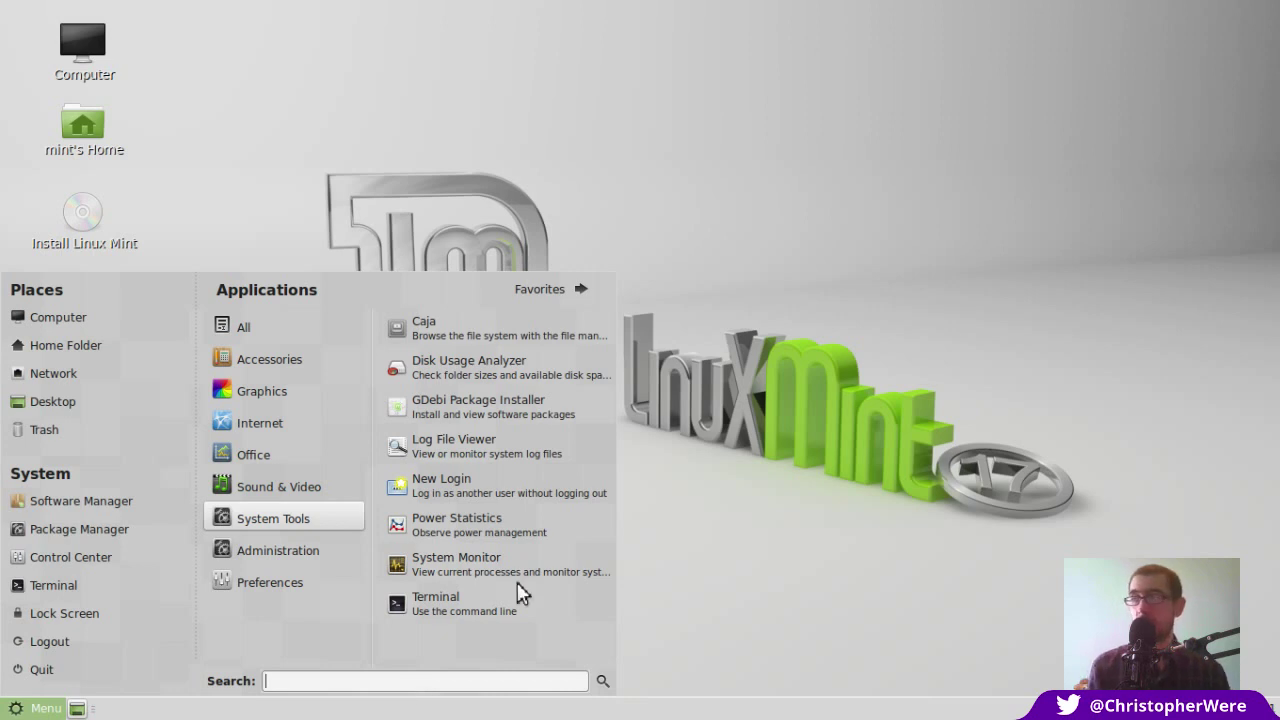
{"action": "left_click", "coordinate": [960, 245]}
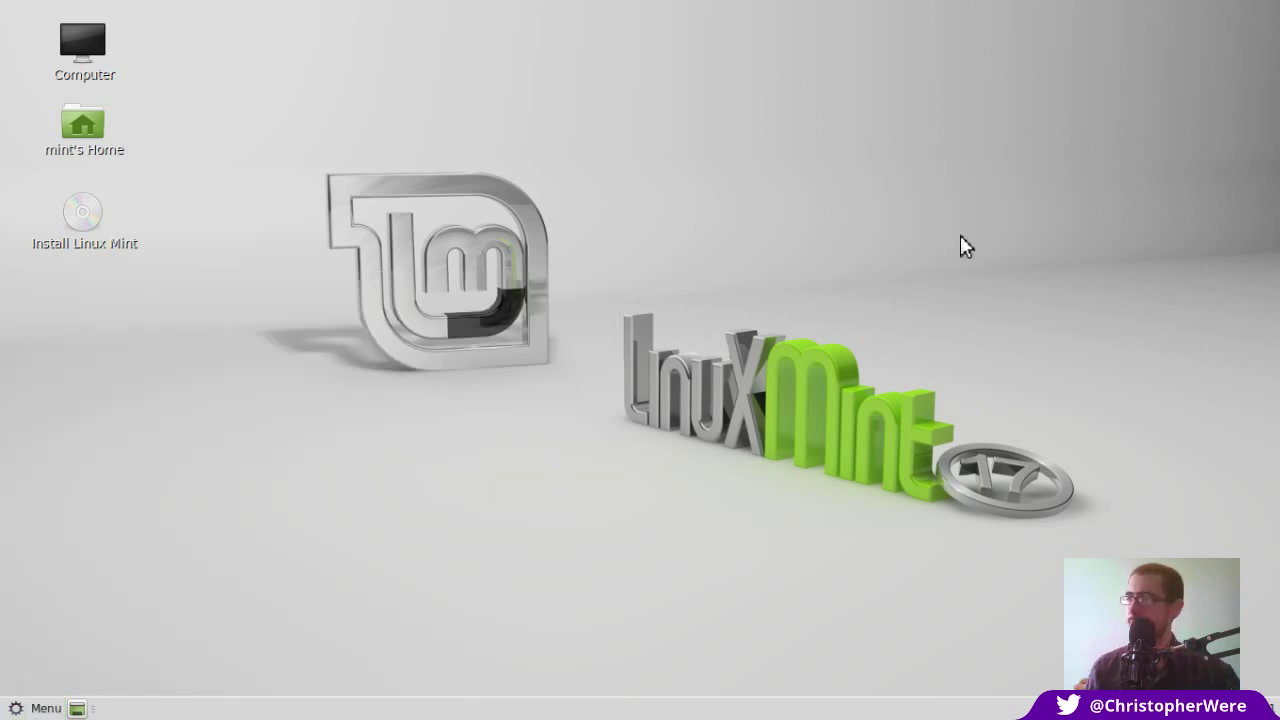
Try running gedit from the Alt+F2 Run Application prompt, dismiss the error, and close the prompt.
{"action": "key", "text": "alt+F2"}
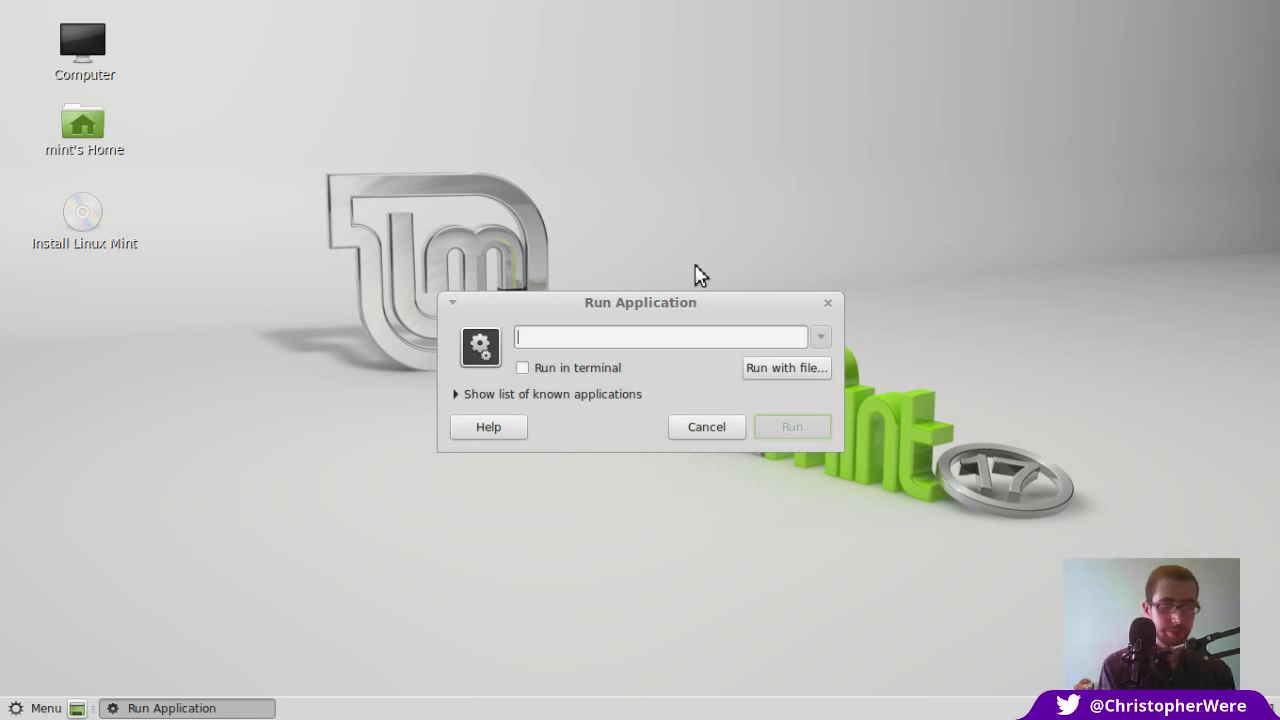
{"action": "type", "text": "gedit"}
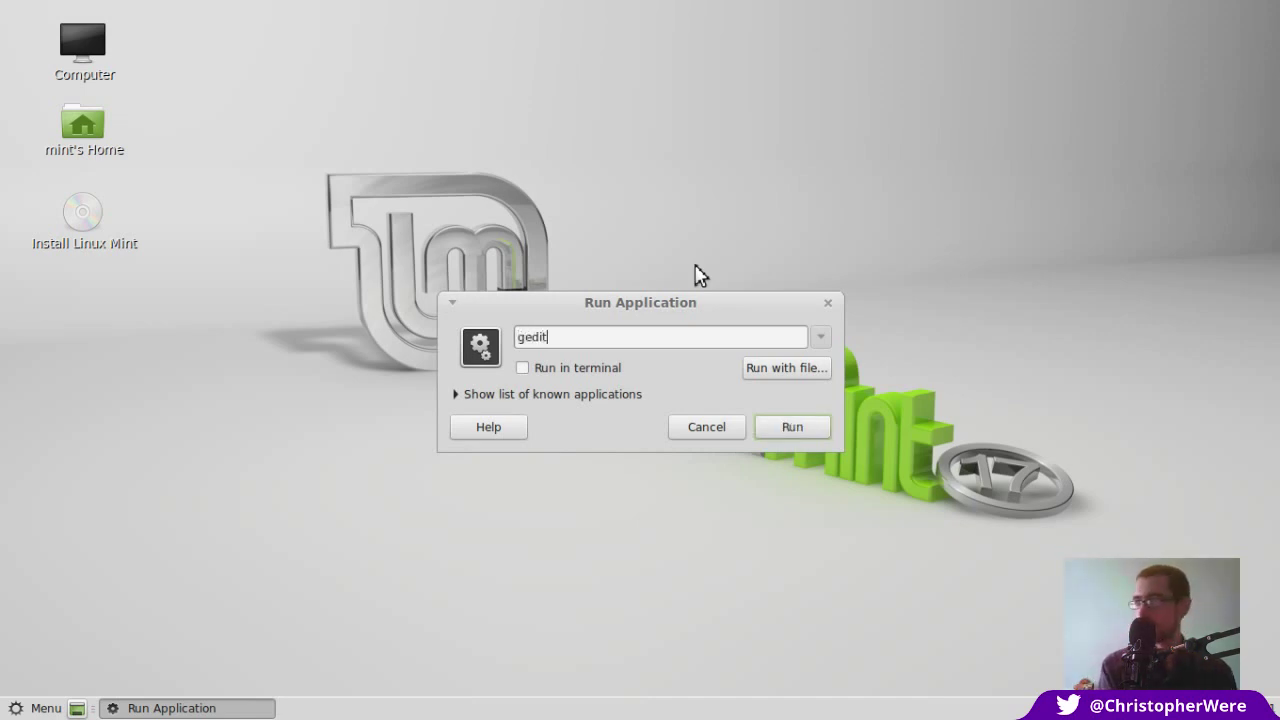
{"action": "key", "text": "Return"}
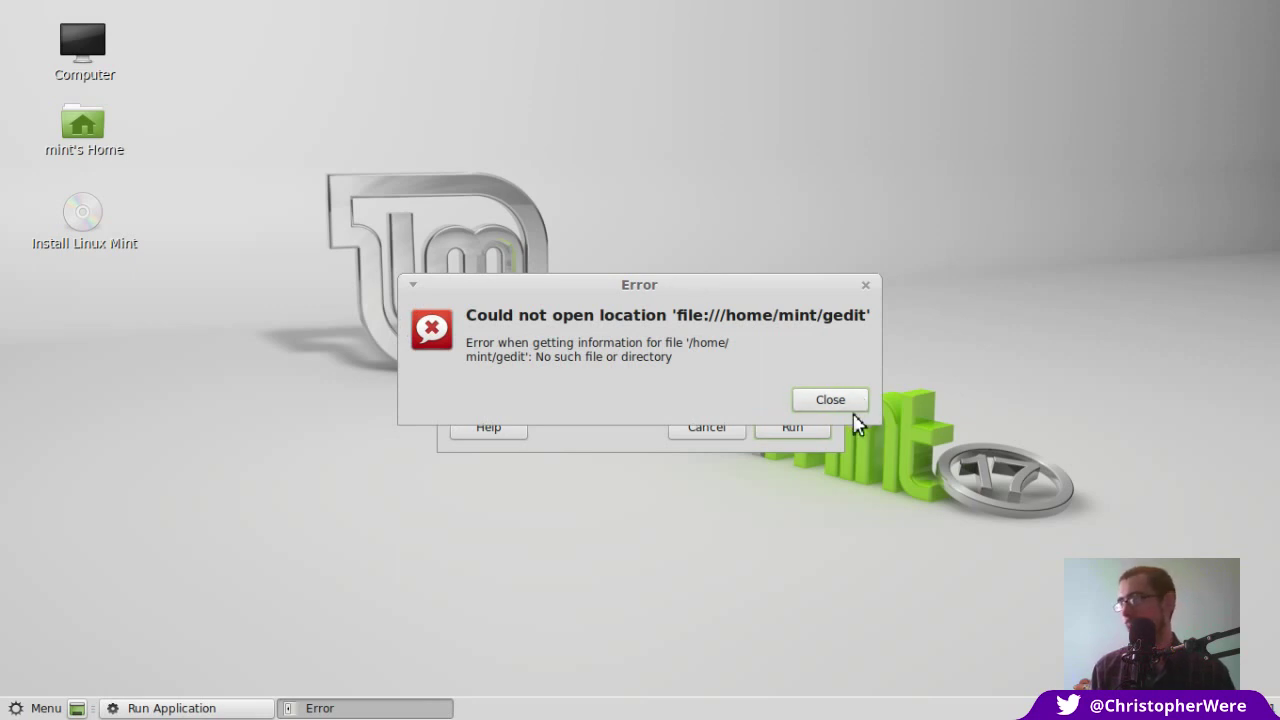
{"action": "left_click", "coordinate": [854, 410]}
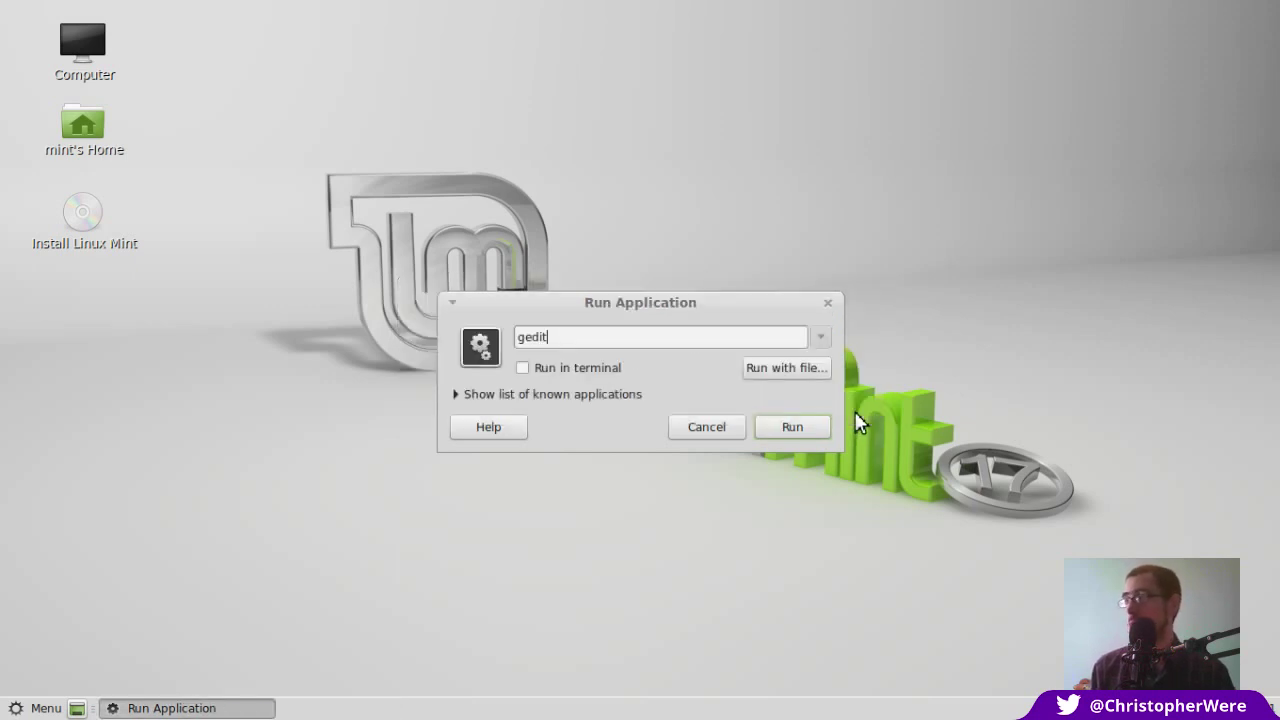
{"action": "double_click", "coordinate": [663, 336]}
{"action": "key", "text": "BackSpace"}
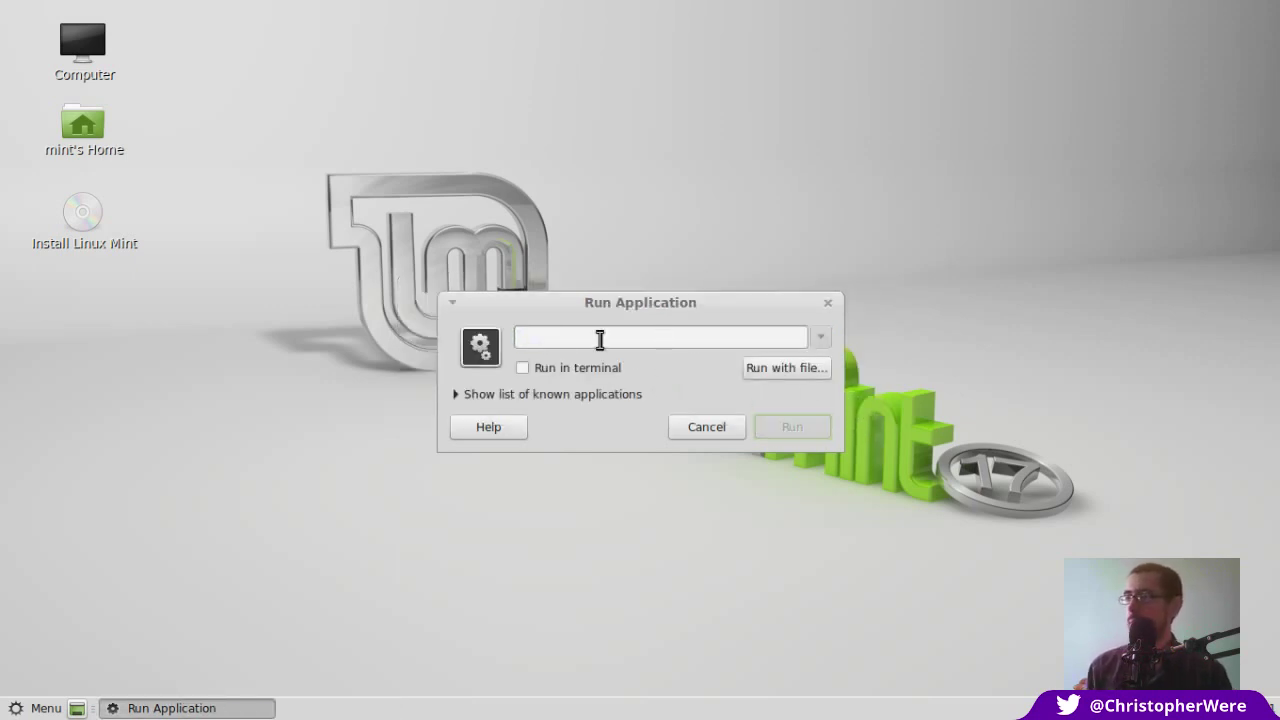
{"action": "left_click", "coordinate": [829, 304]}
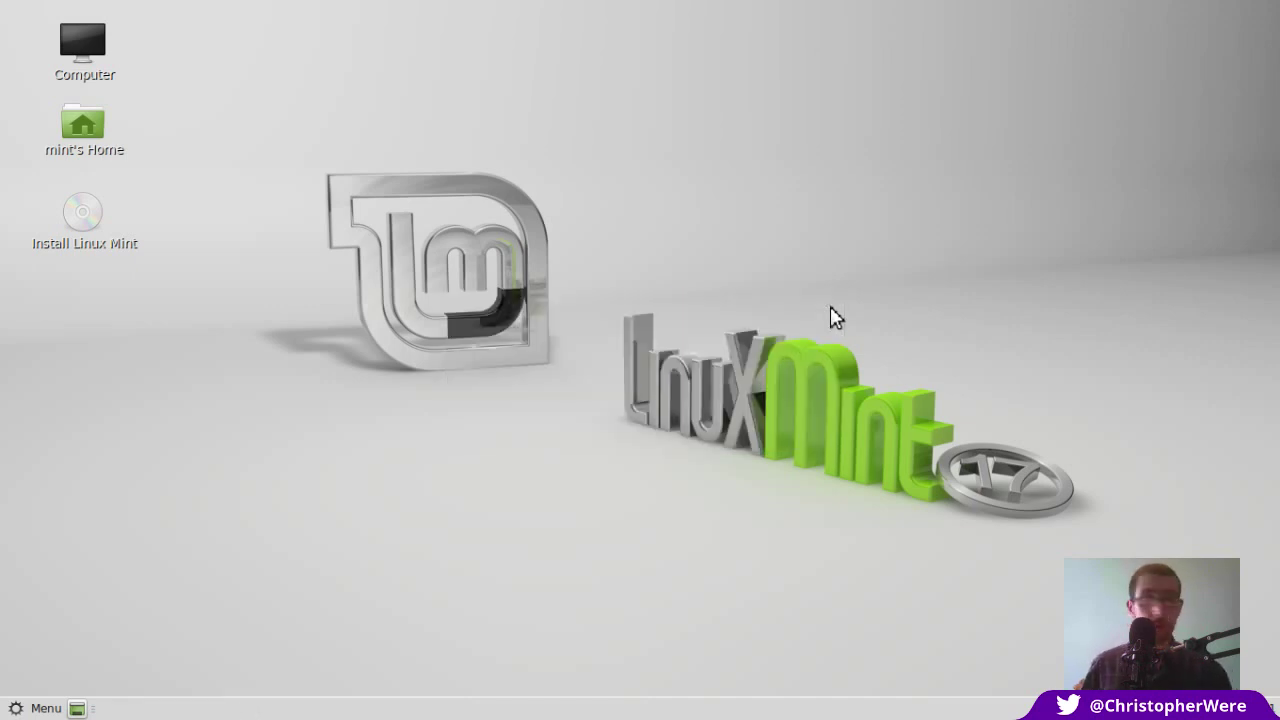
Open and dismiss the application menu twice, leaving only the desktop.
{"action": "key", "text": "super"}
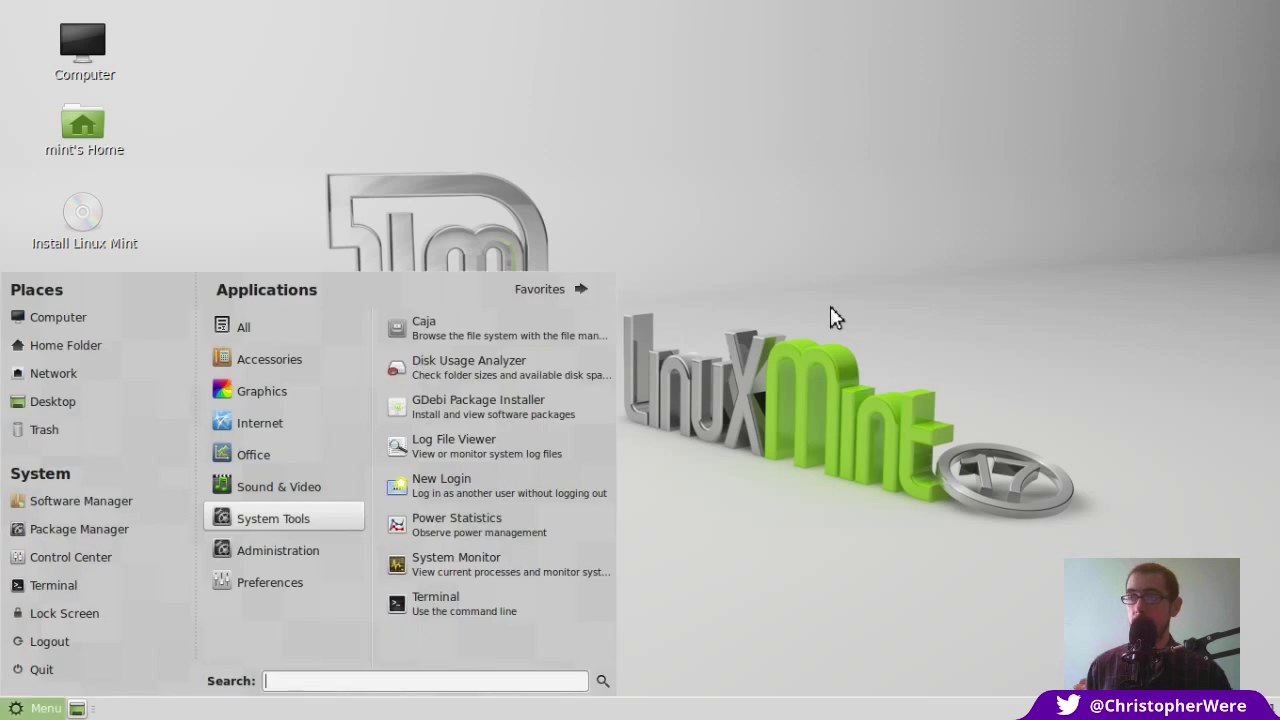
{"action": "left_click", "coordinate": [985, 229]}
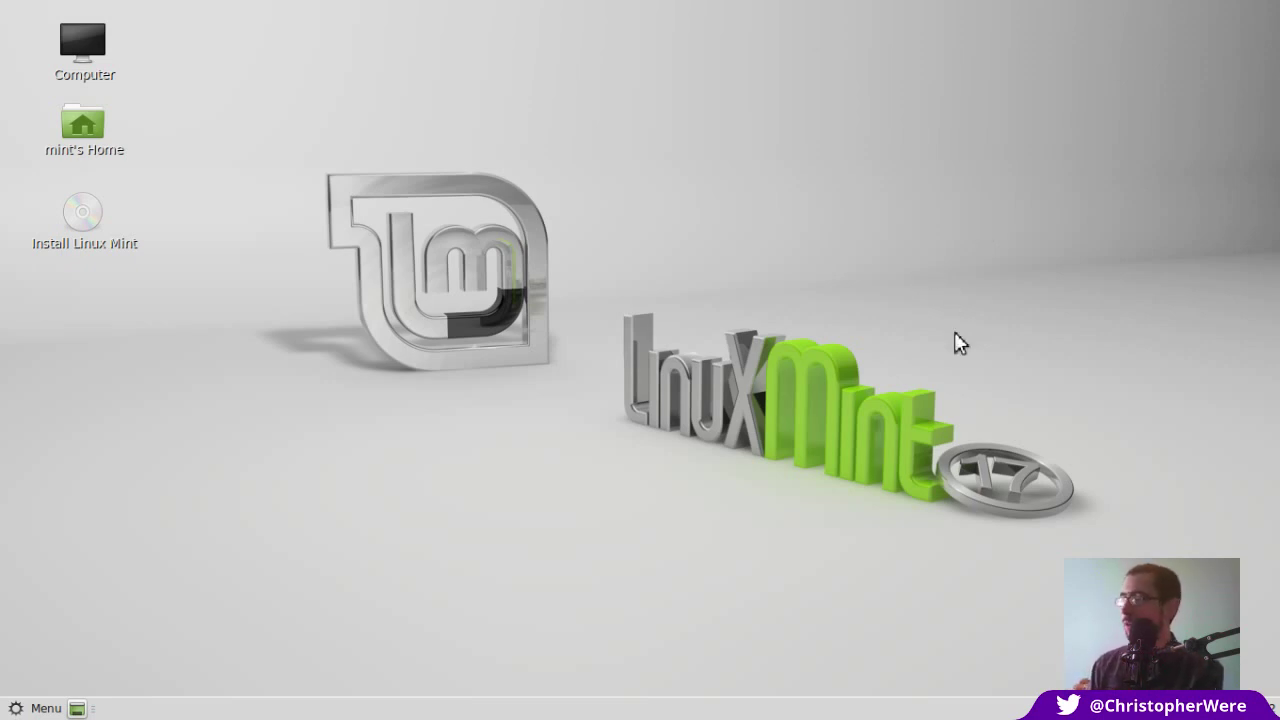
{"action": "left_click", "coordinate": [58, 708]}
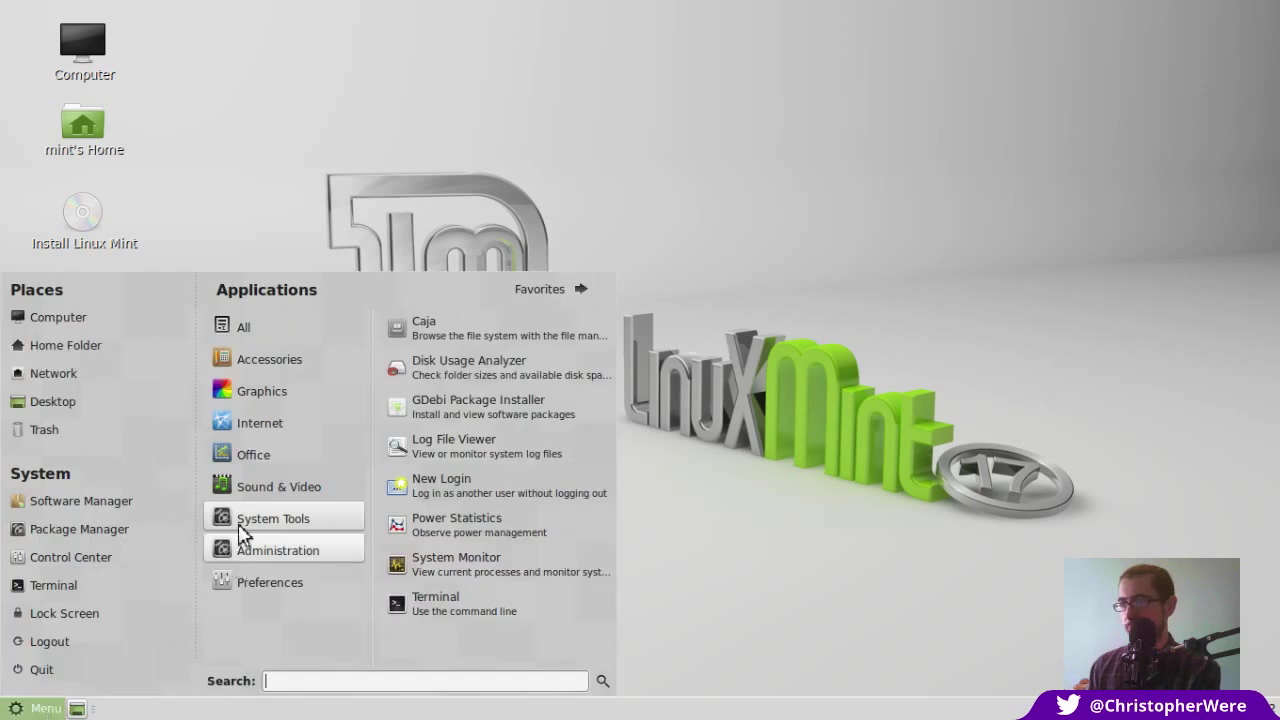
{"action": "left_click", "coordinate": [322, 150]}
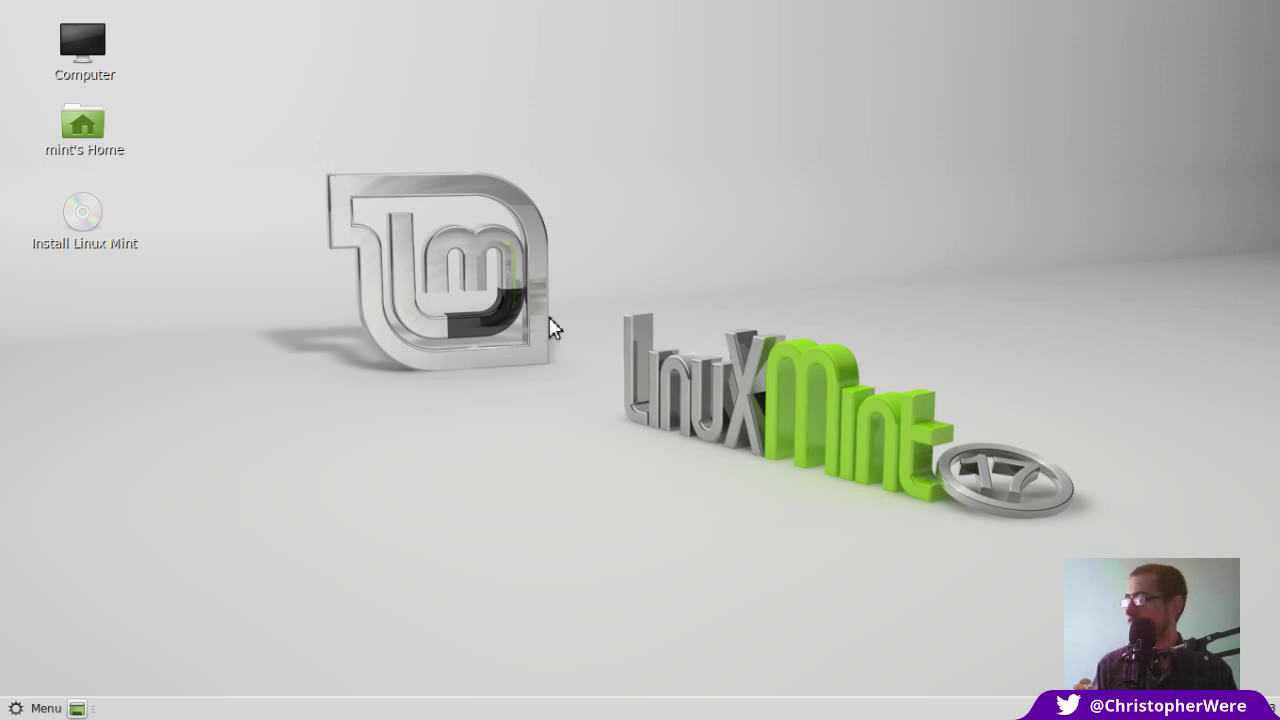
Launch the Install Linux Mint desktop launcher to reach the Welcome step.
{"action": "left_click", "coordinate": [106, 229]}
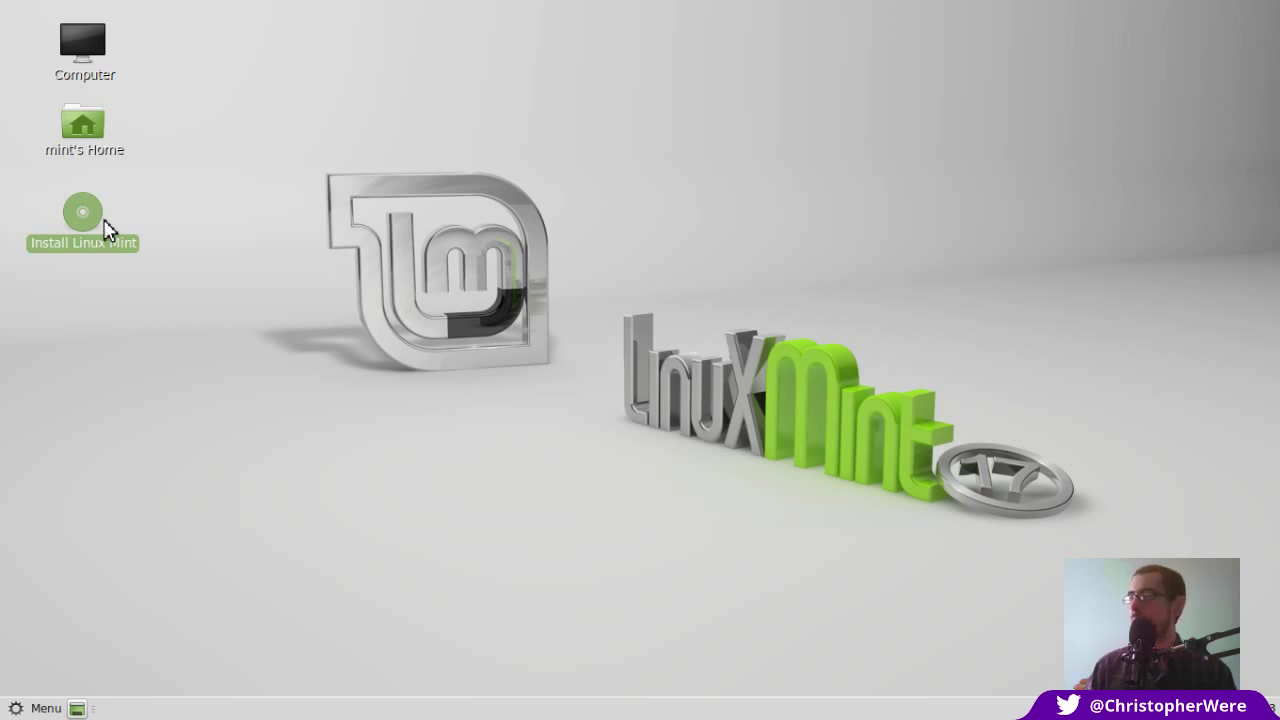
{"action": "key", "text": "Return"}
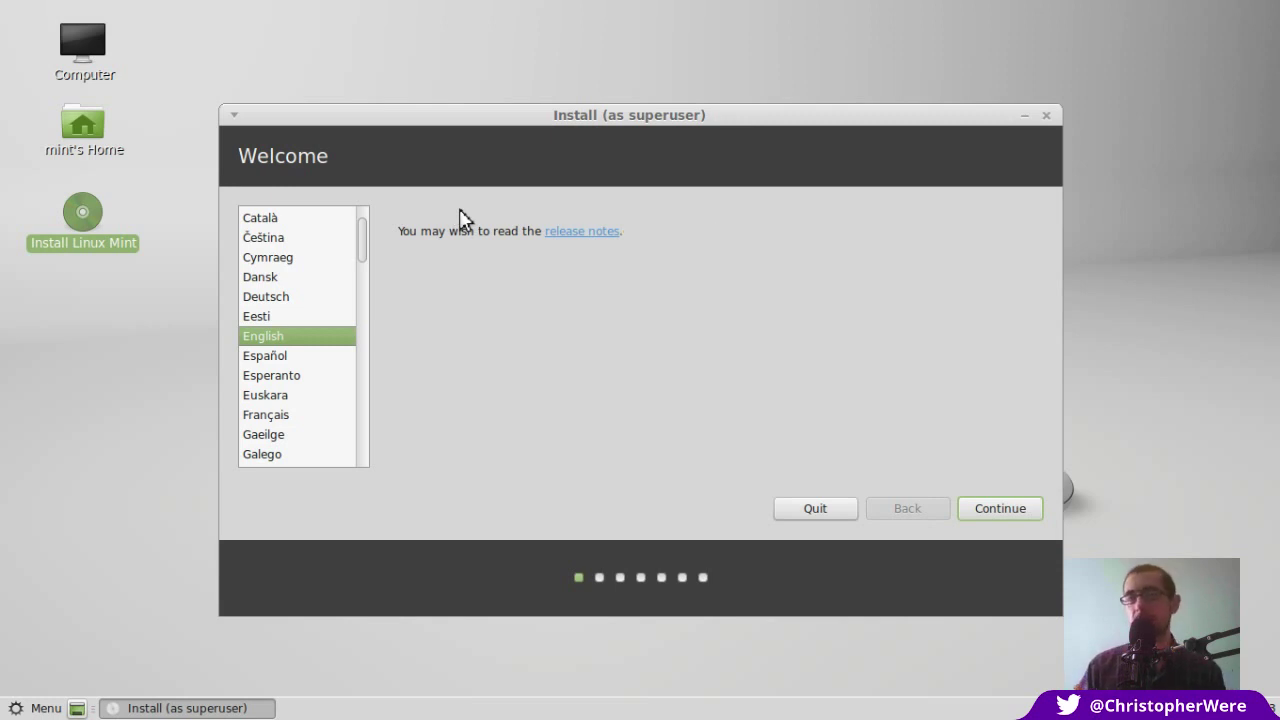
Keep English, pass the preparation checks, and start an 'Erase disk and install Linux Mint' installation.
{"action": "left_click", "coordinate": [1018, 515]}
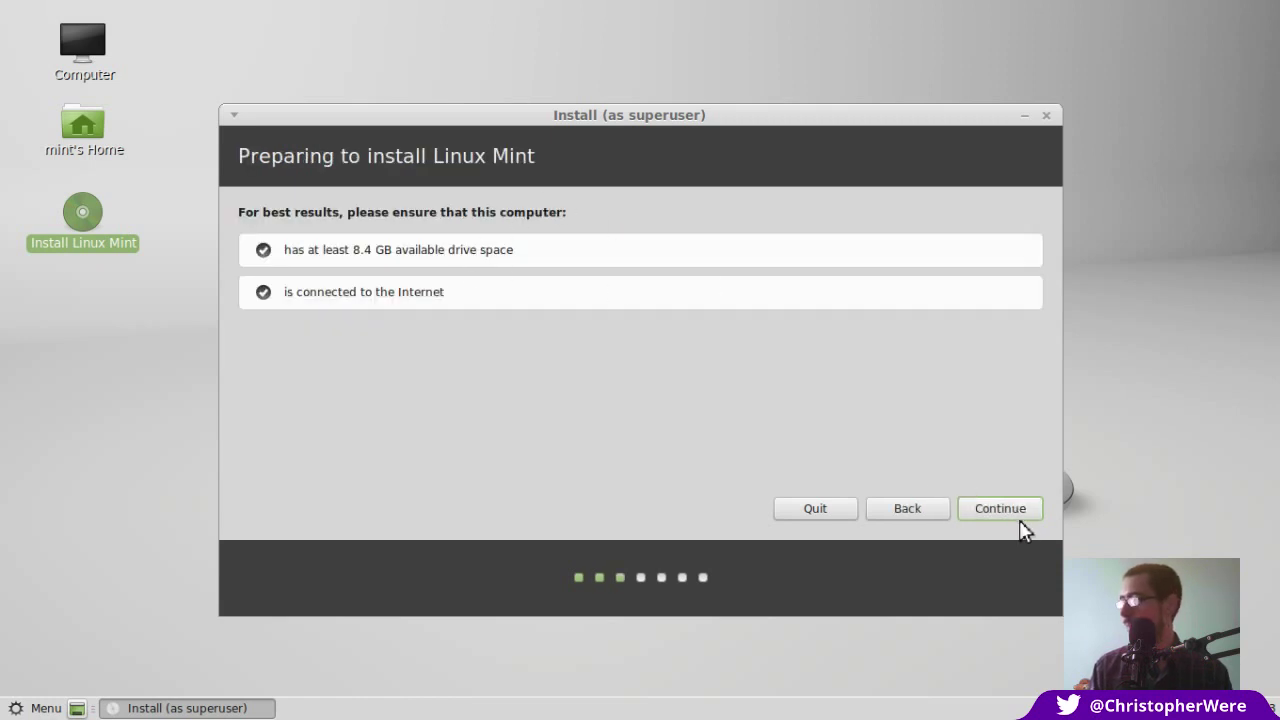
{"action": "left_click", "coordinate": [1015, 516]}
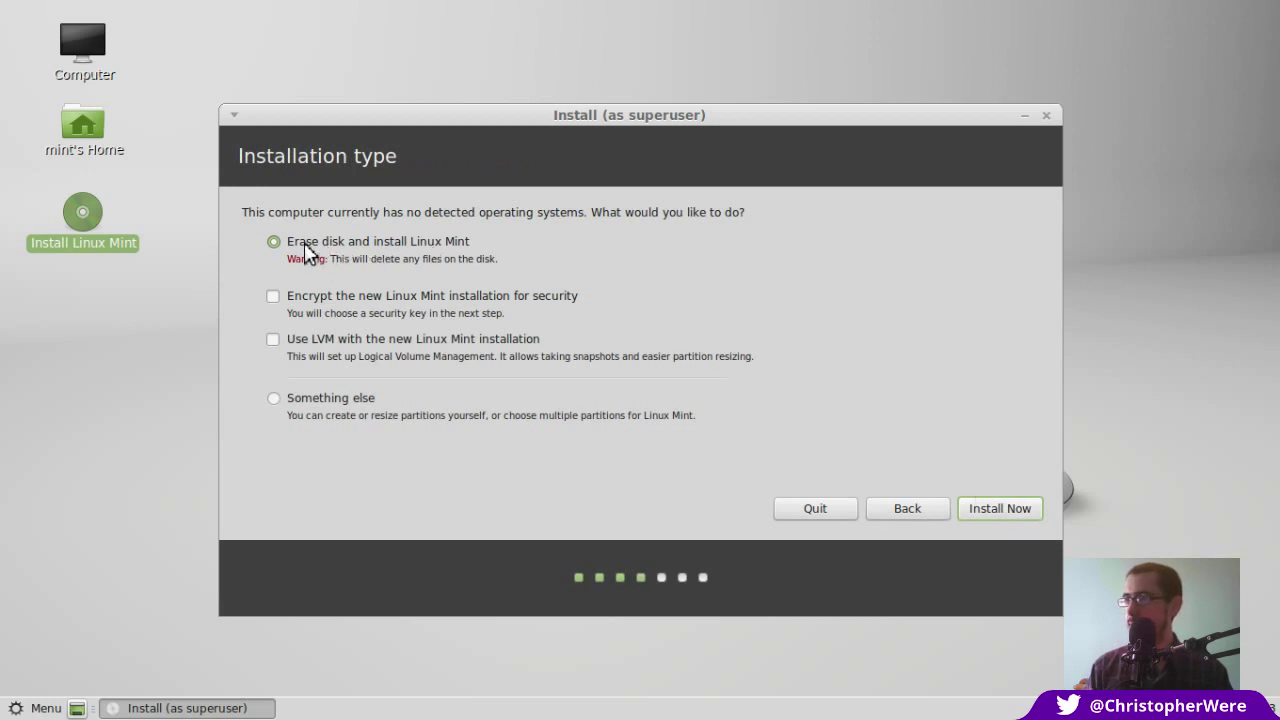
{"action": "left_click", "coordinate": [1003, 511]}
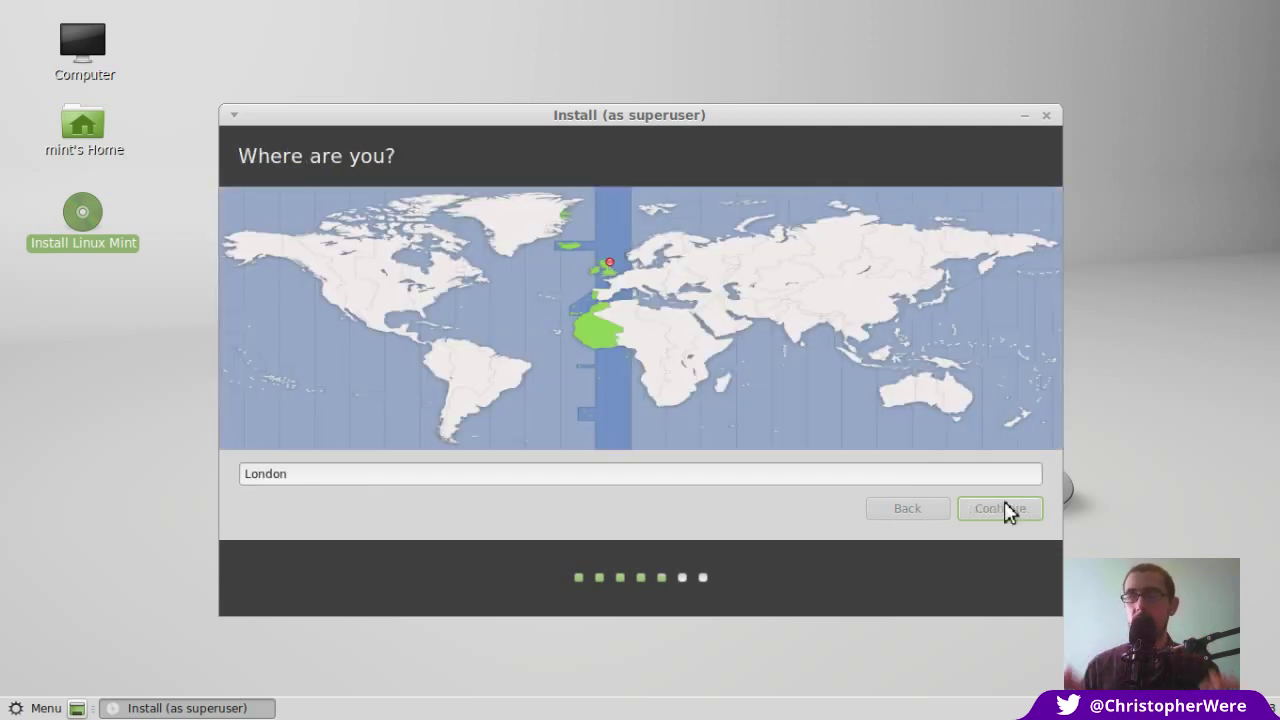
Accept London as the location and continue.
{"action": "left_click", "coordinate": [1020, 511]}
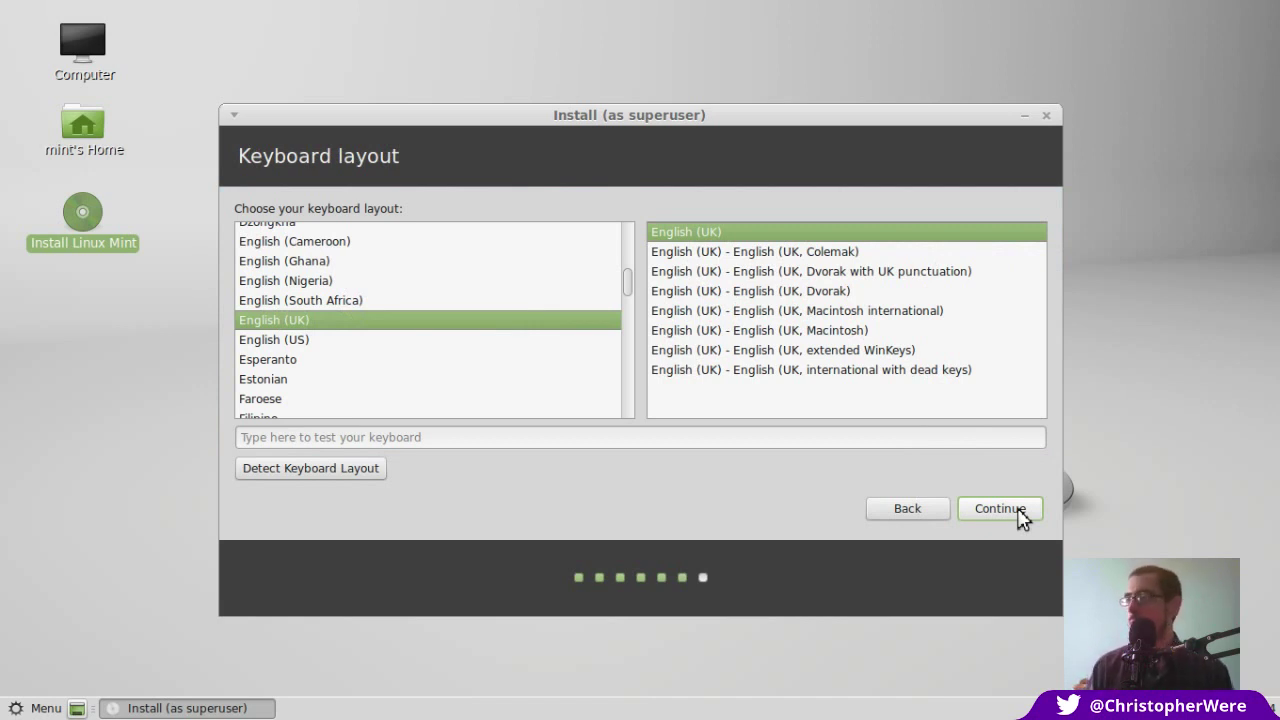
Test the English (UK) layout by typing @@@""" in the test box, then accept it.
{"action": "left_click", "coordinate": [981, 440]}
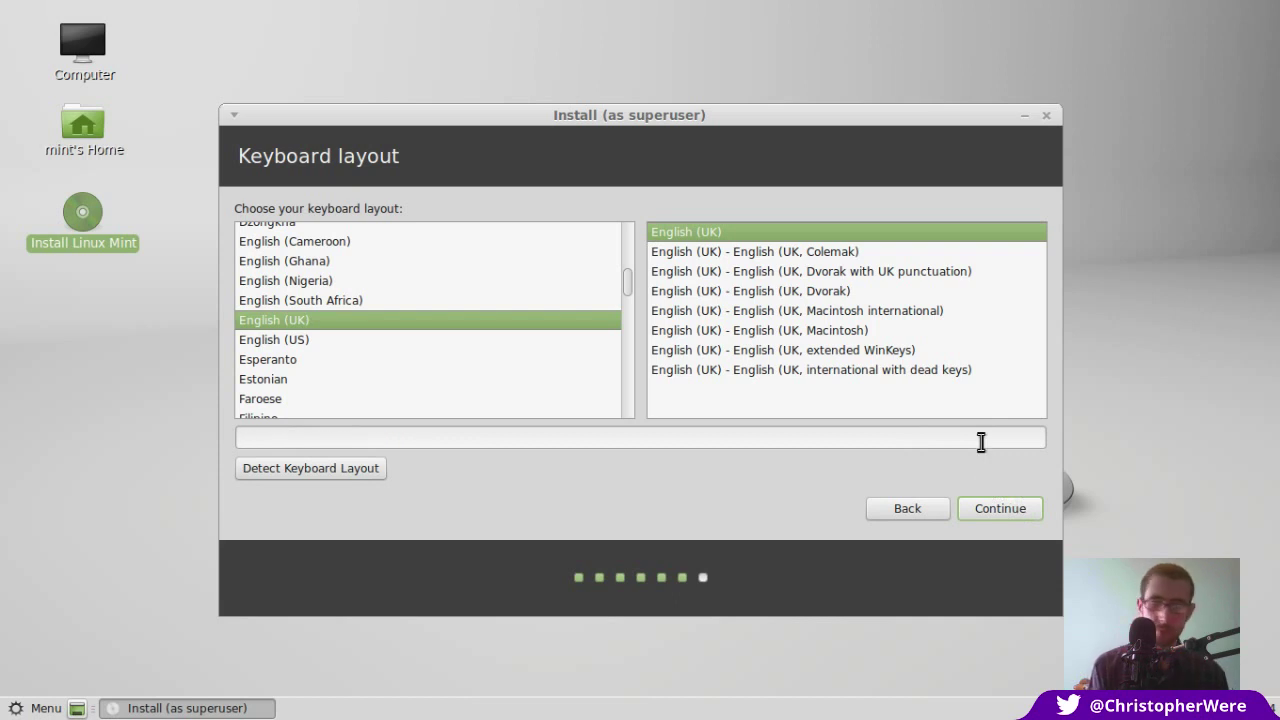
{"action": "type", "text": "@@@"}
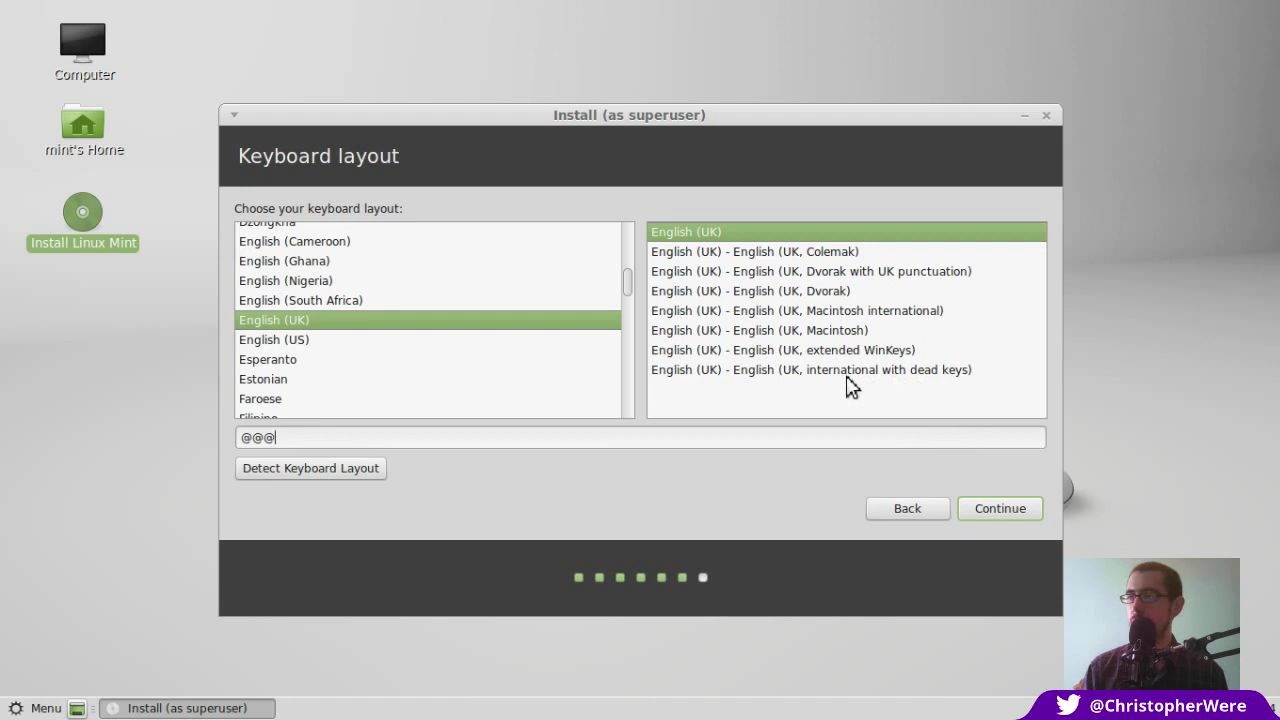
{"action": "type", "text": "\"\"\""}
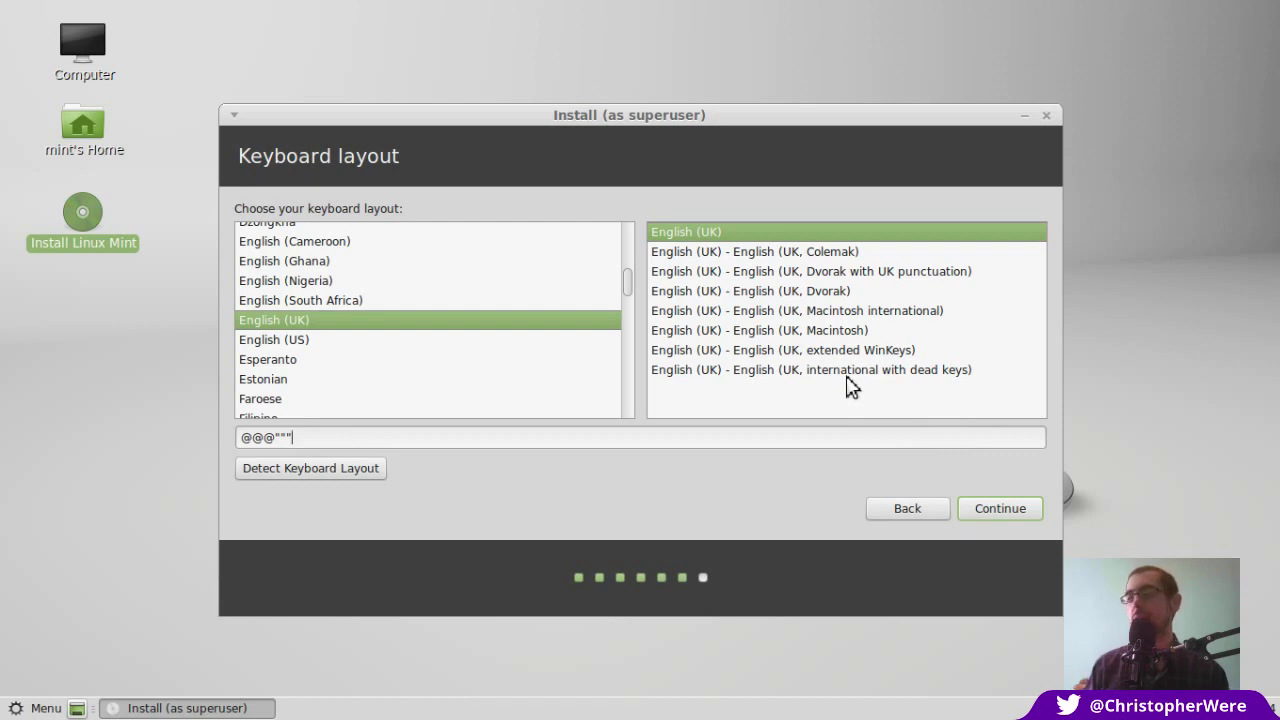
{"action": "left_click", "coordinate": [1006, 508]}
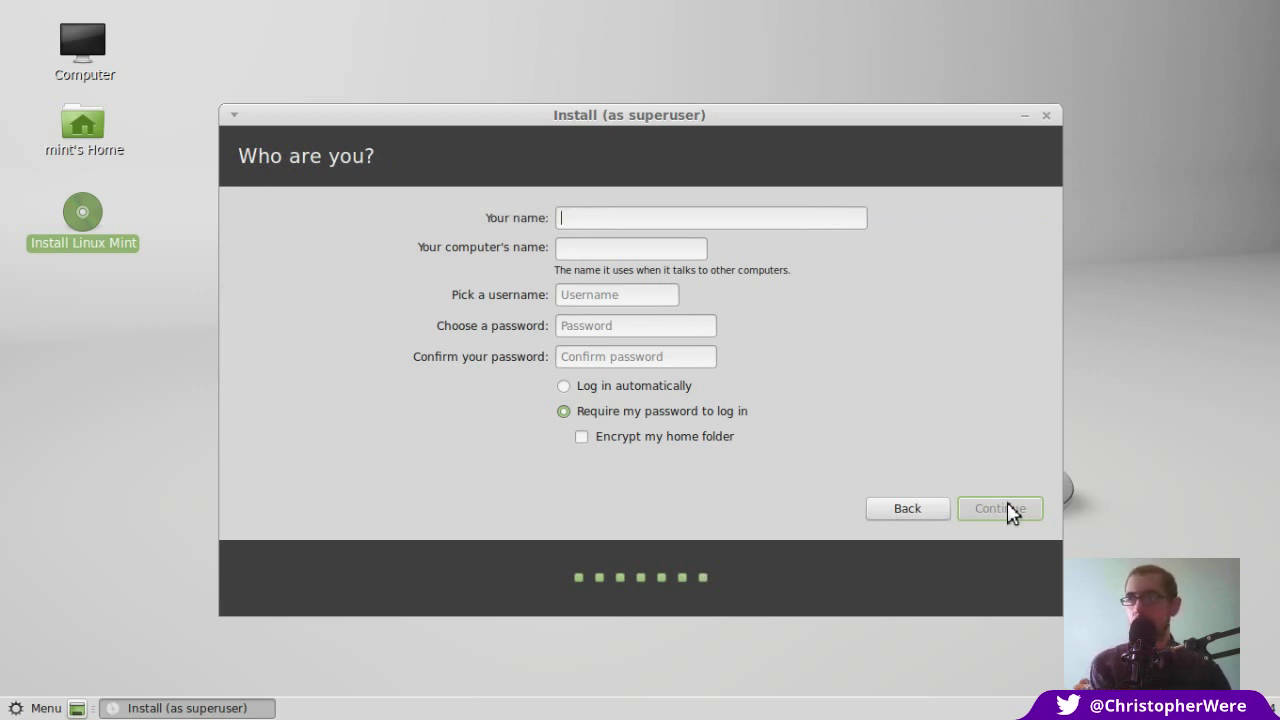
Enter the user's name and a short password twice, enable automatic login, and continue.
{"action": "type", "text": "Chris Were"}
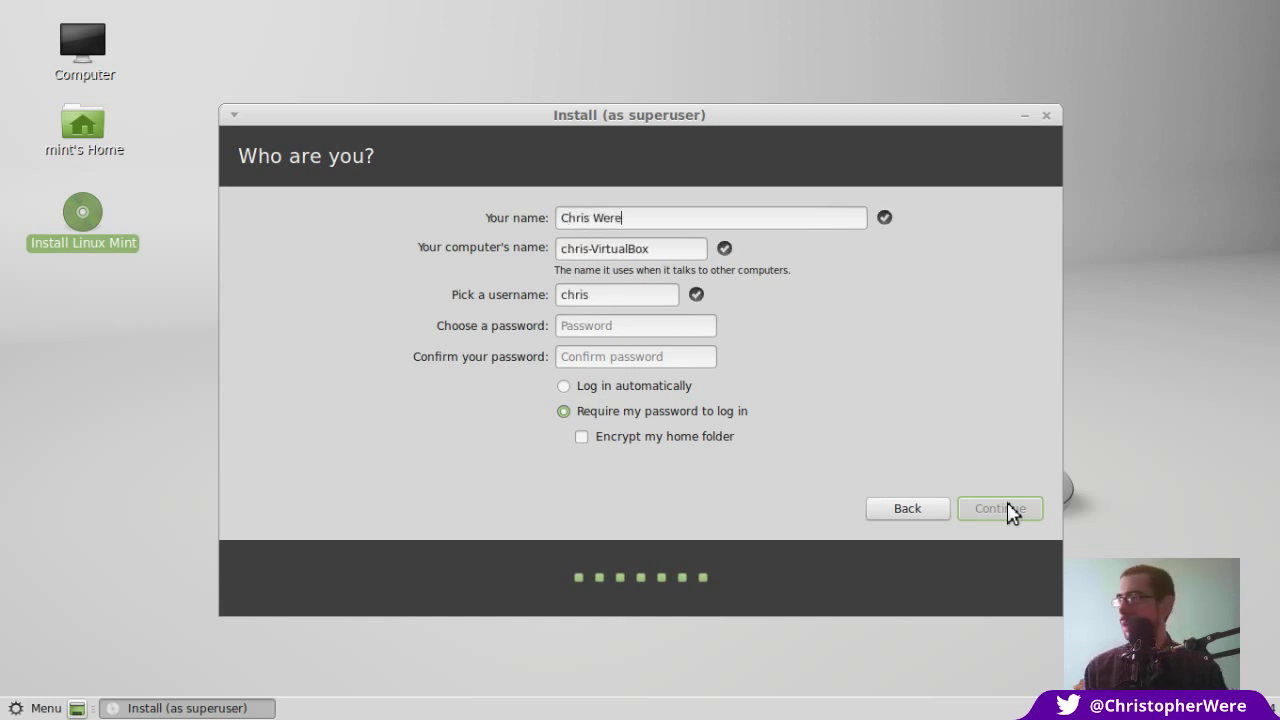
{"action": "left_click", "coordinate": [662, 330]}
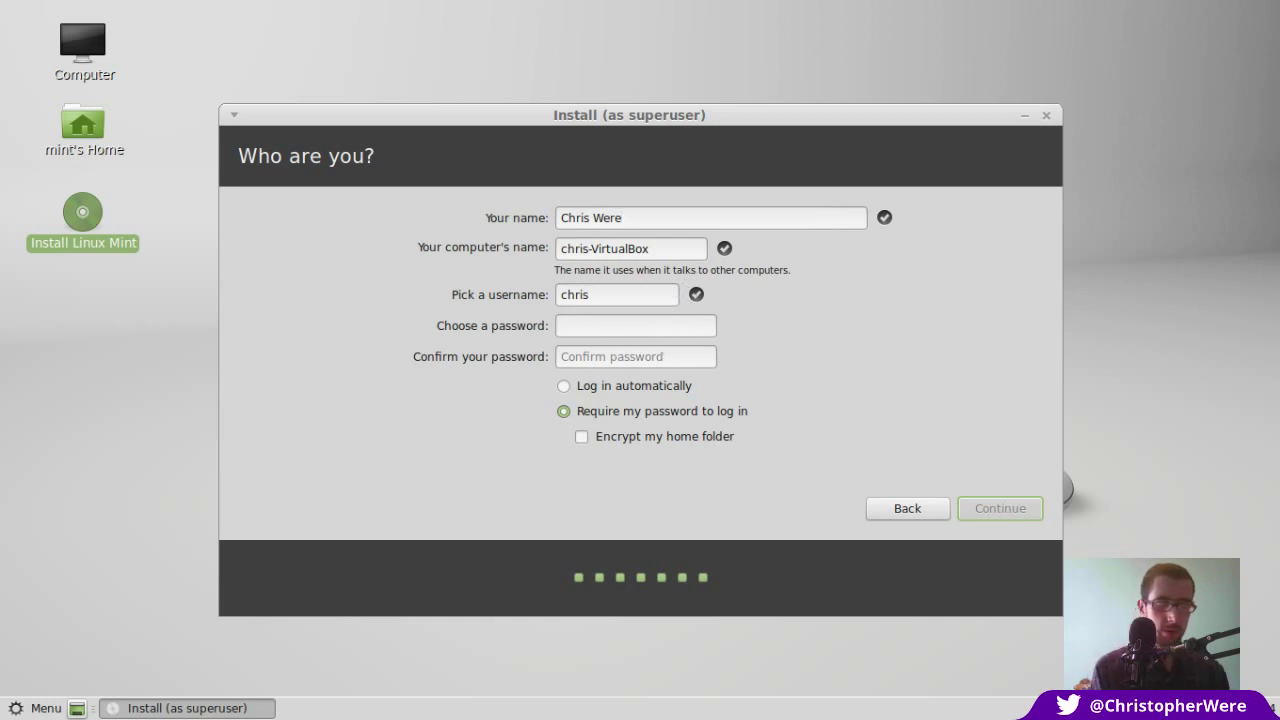
{"action": "key", "text": "Tab"}
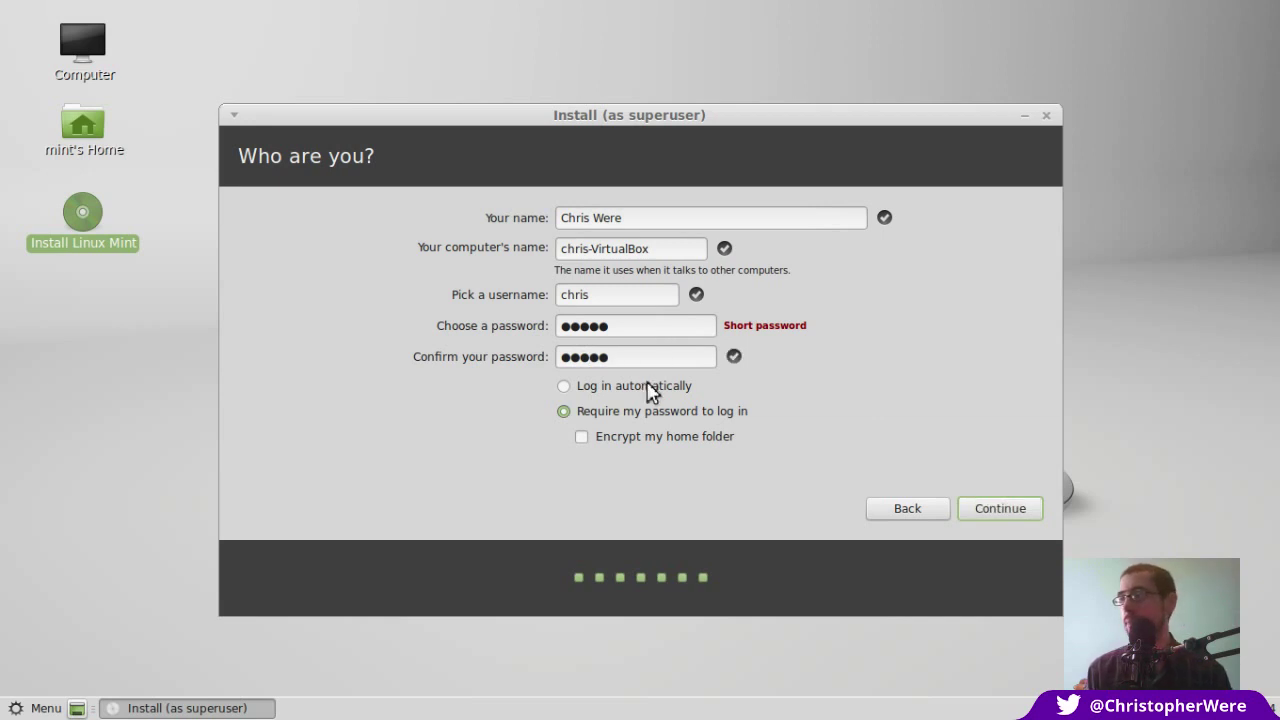
{"action": "left_click", "coordinate": [650, 389]}
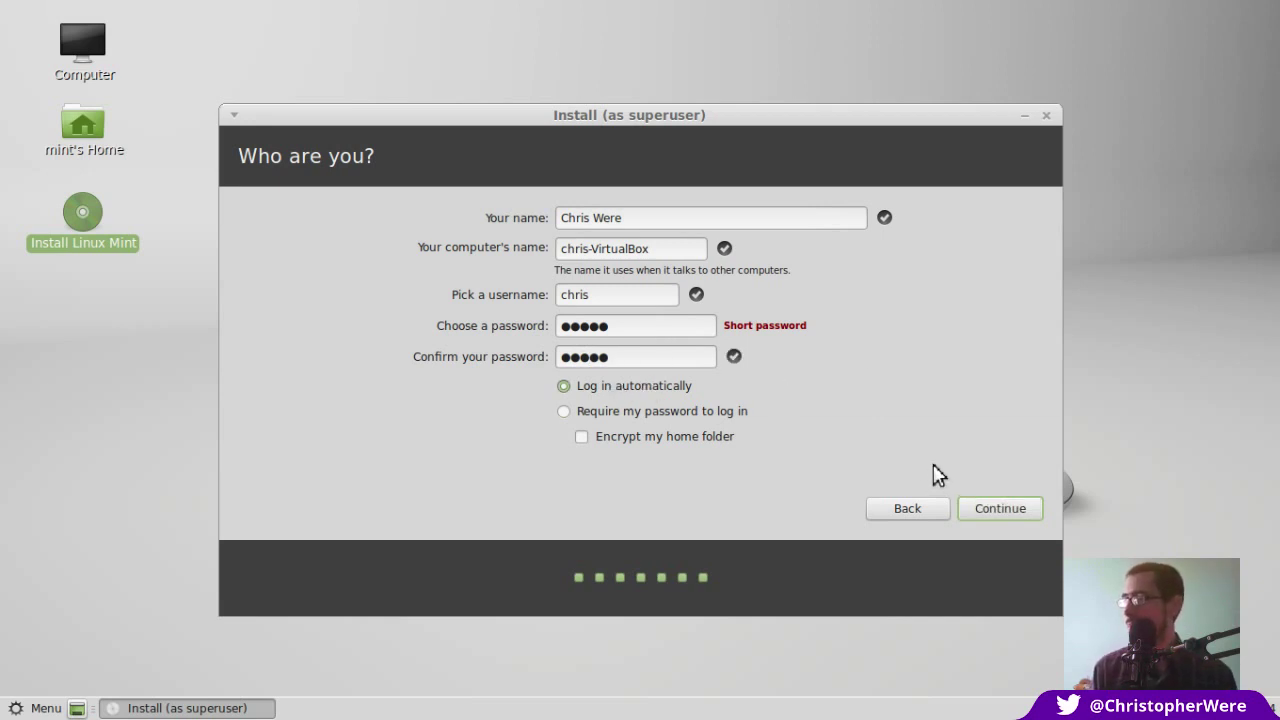
{"action": "left_click", "coordinate": [1016, 517]}
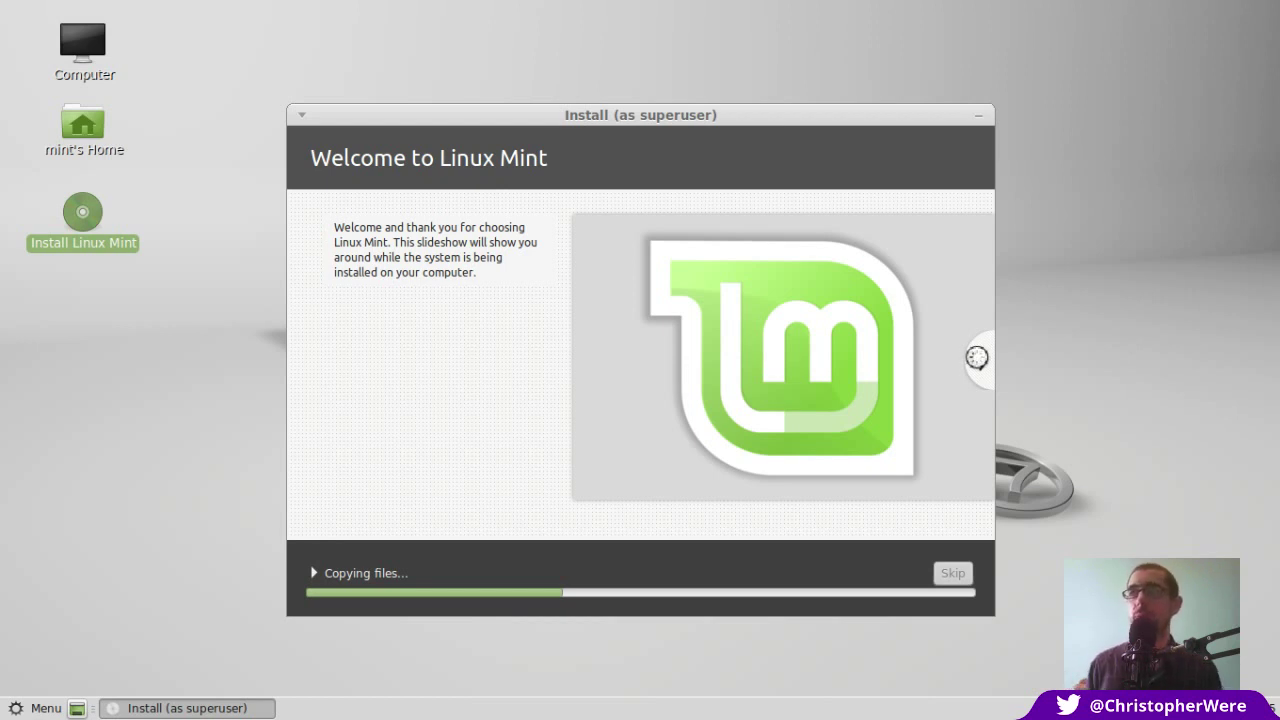
Advance the installer slideshow to the next slide while installation runs.
{"action": "left_click", "coordinate": [977, 357]}
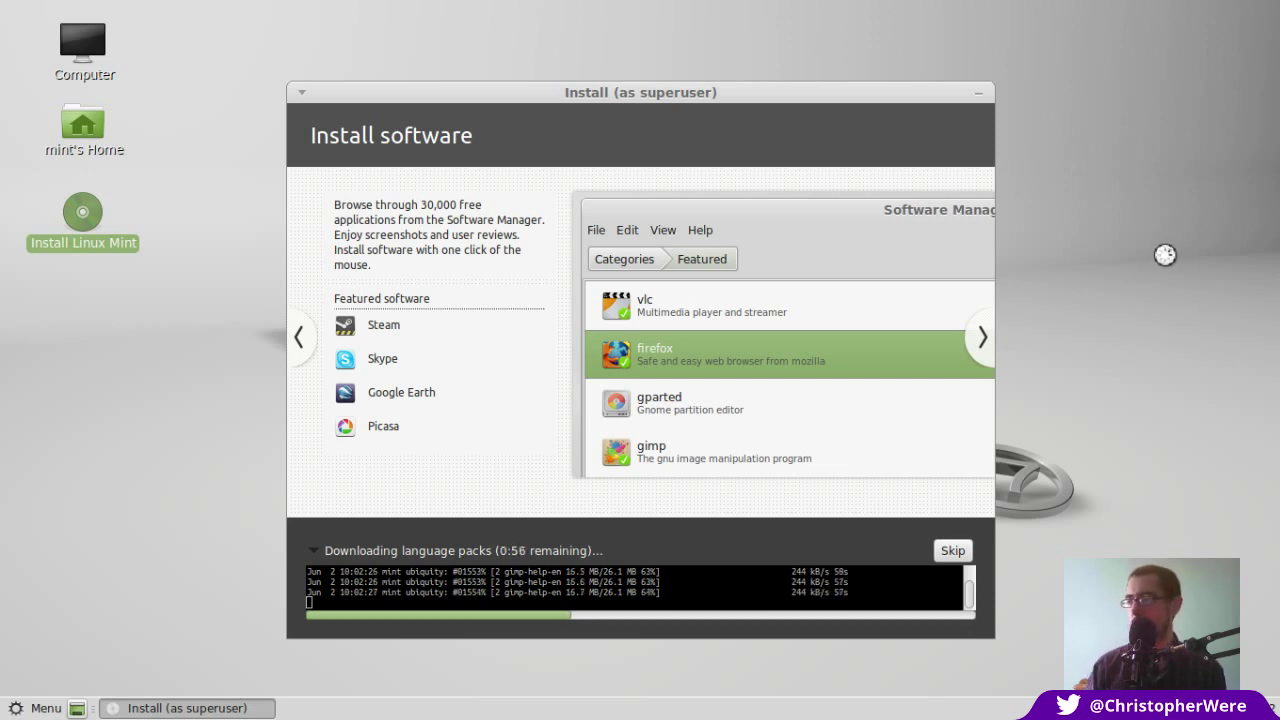
Collapse the installer's Details log while installation continues.
{"action": "left_click", "coordinate": [955, 553]}
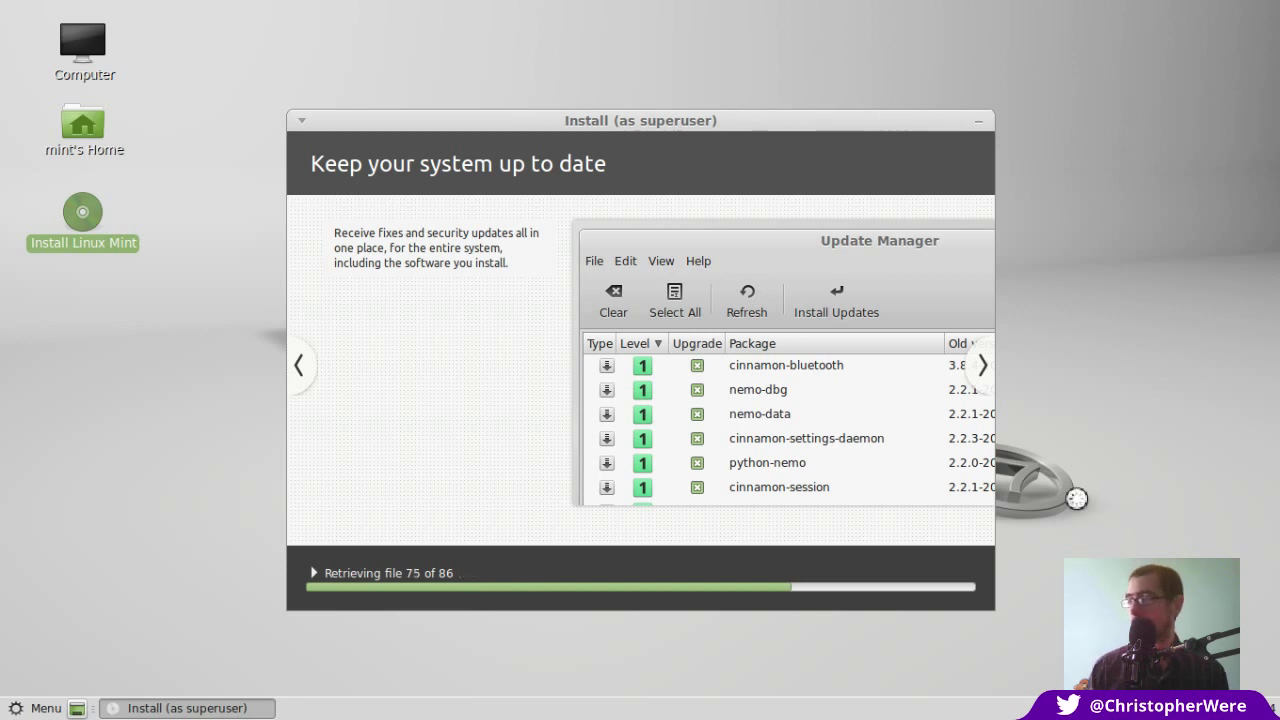
Re-expand the installer's Details log and wait for the Installation Complete notice.
{"action": "left_click", "coordinate": [436, 574]}
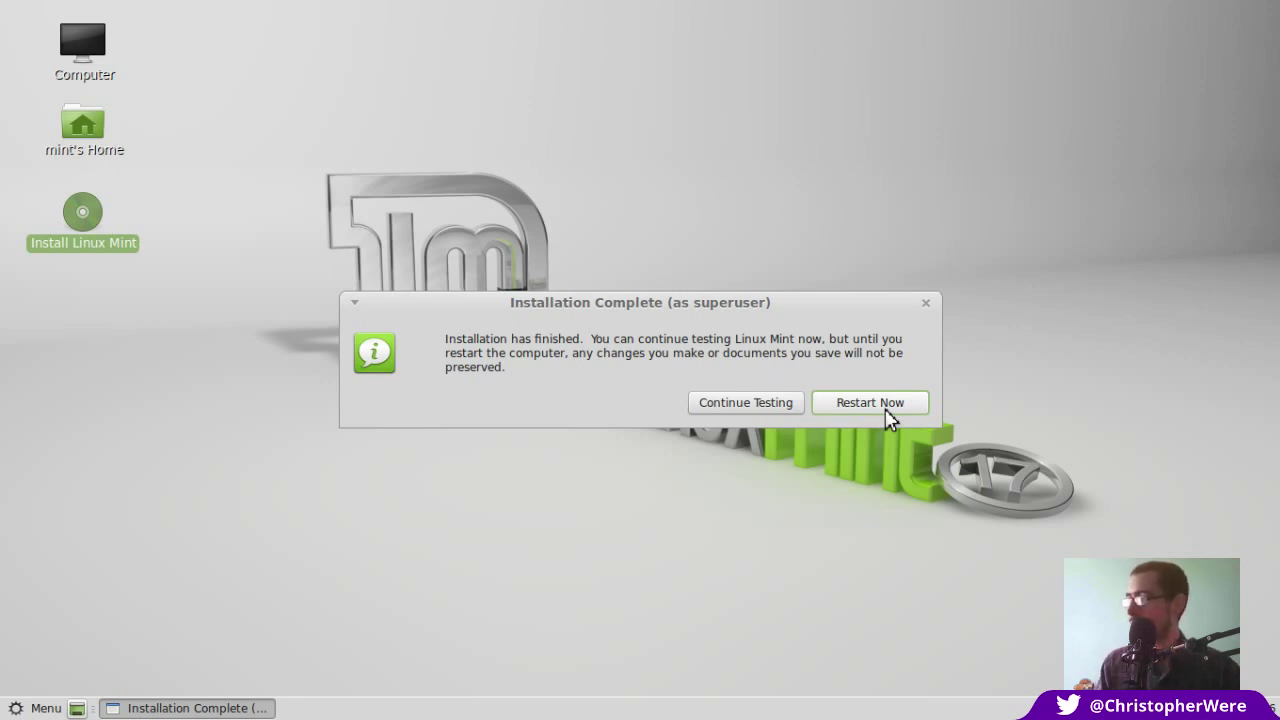
Choose Restart Now and boot the installed system to its Welcome Screen.
{"action": "left_click", "coordinate": [885, 410]}
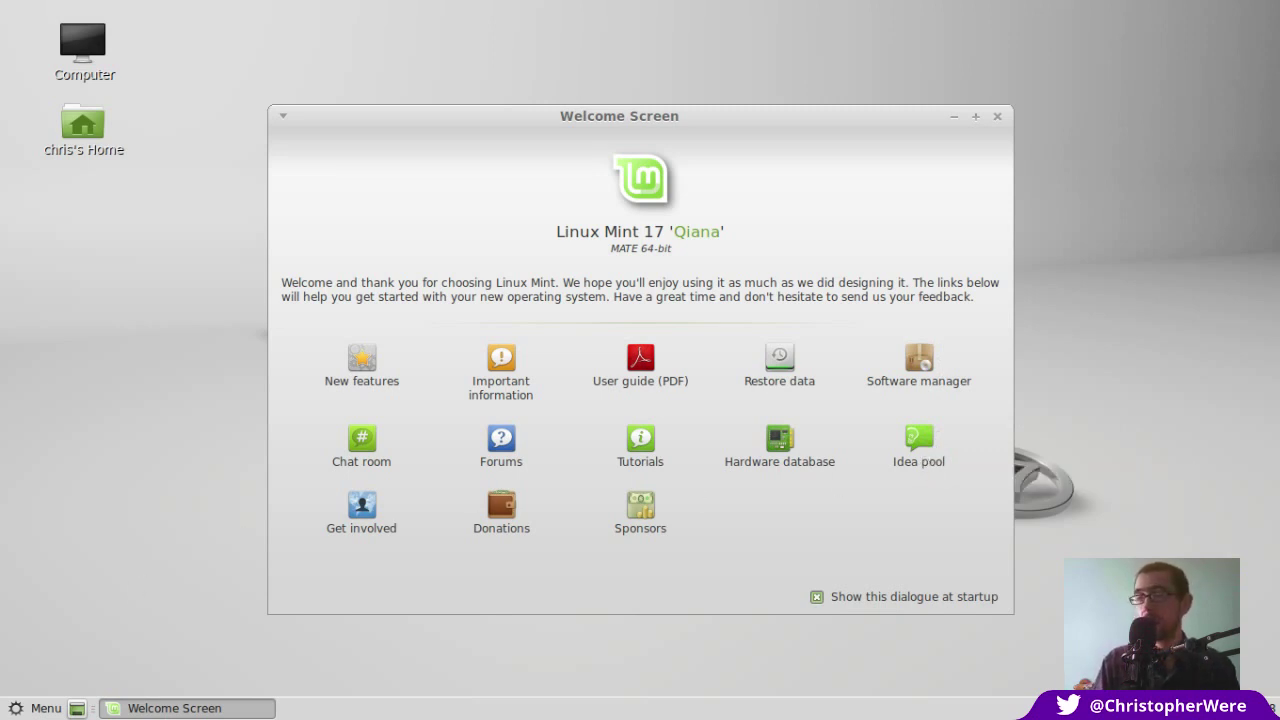
Open the Mint menu from the bottom panel, showing Places, System and Favourites.
{"action": "left_click", "coordinate": [40, 708]}
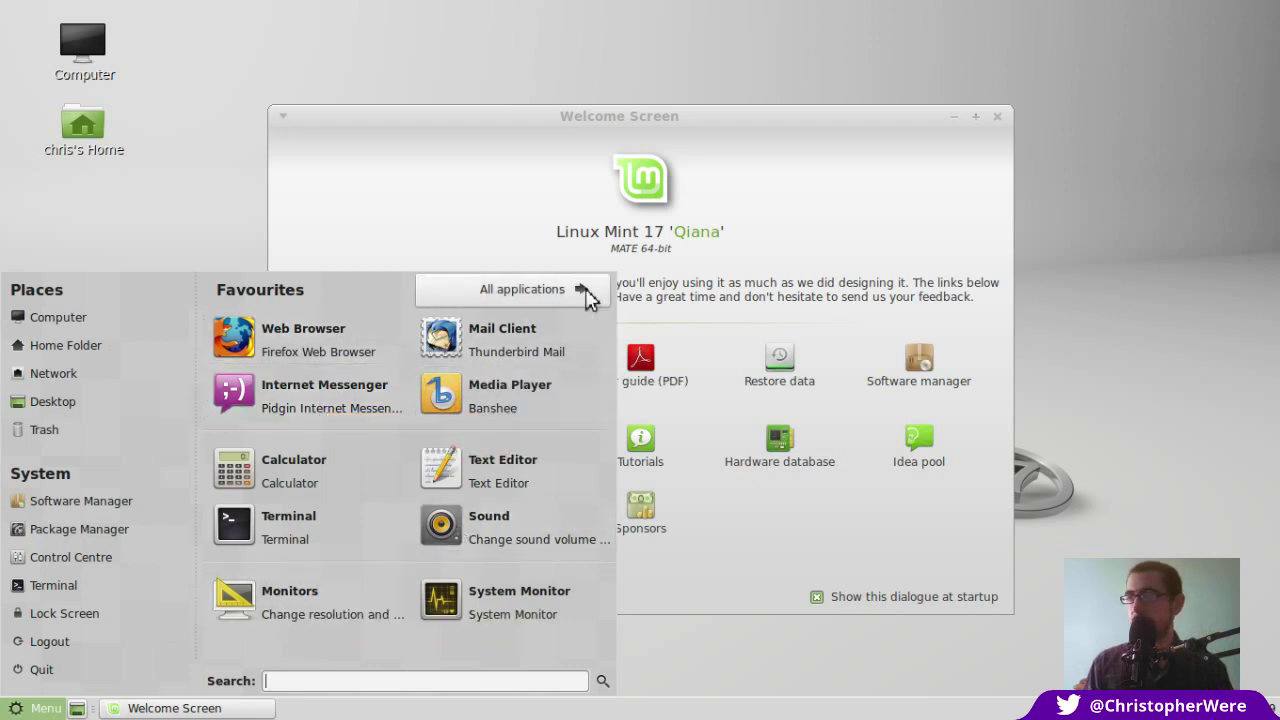
Dismiss the Mint menu and move the Welcome Screen window up and left.
{"action": "left_click", "coordinate": [680, 140]}
{"action": "left_click_drag", "start_coordinate": [683, 122], "coordinate": [676, 73]}
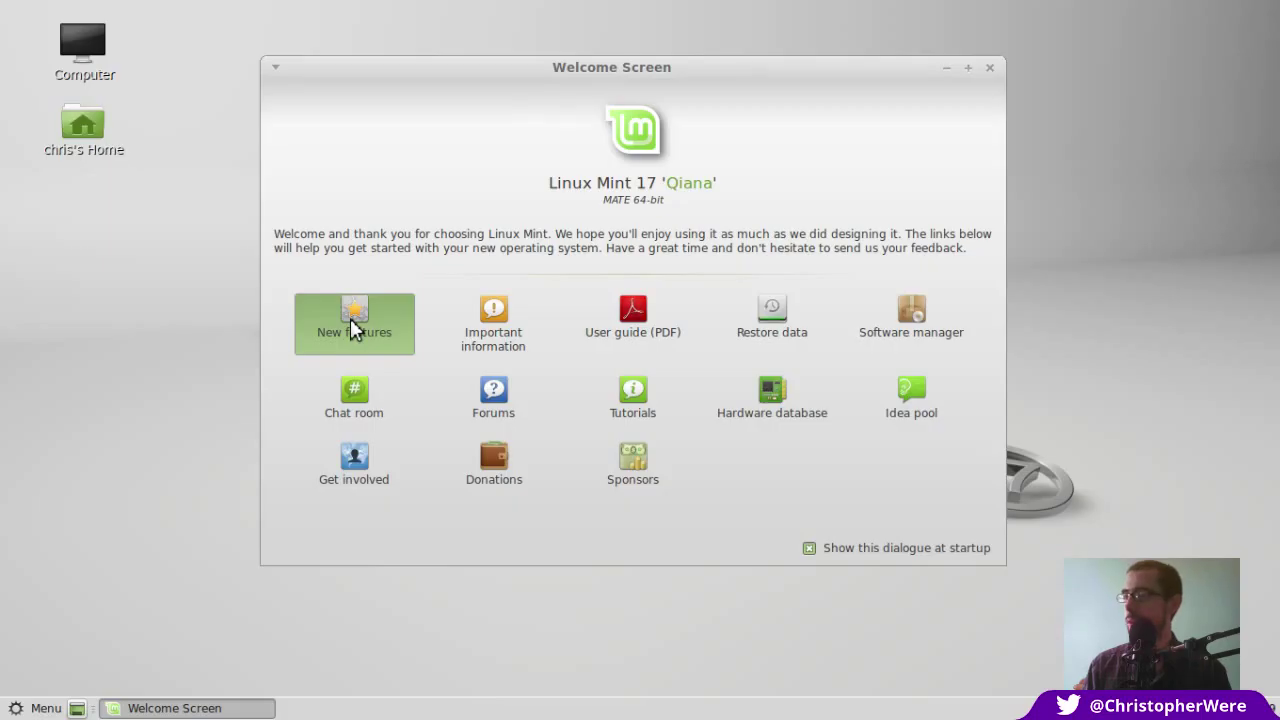
Open the New features page in Firefox, dismiss both not-responding warnings, and maximize the window.
{"action": "left_click", "coordinate": [352, 330]}
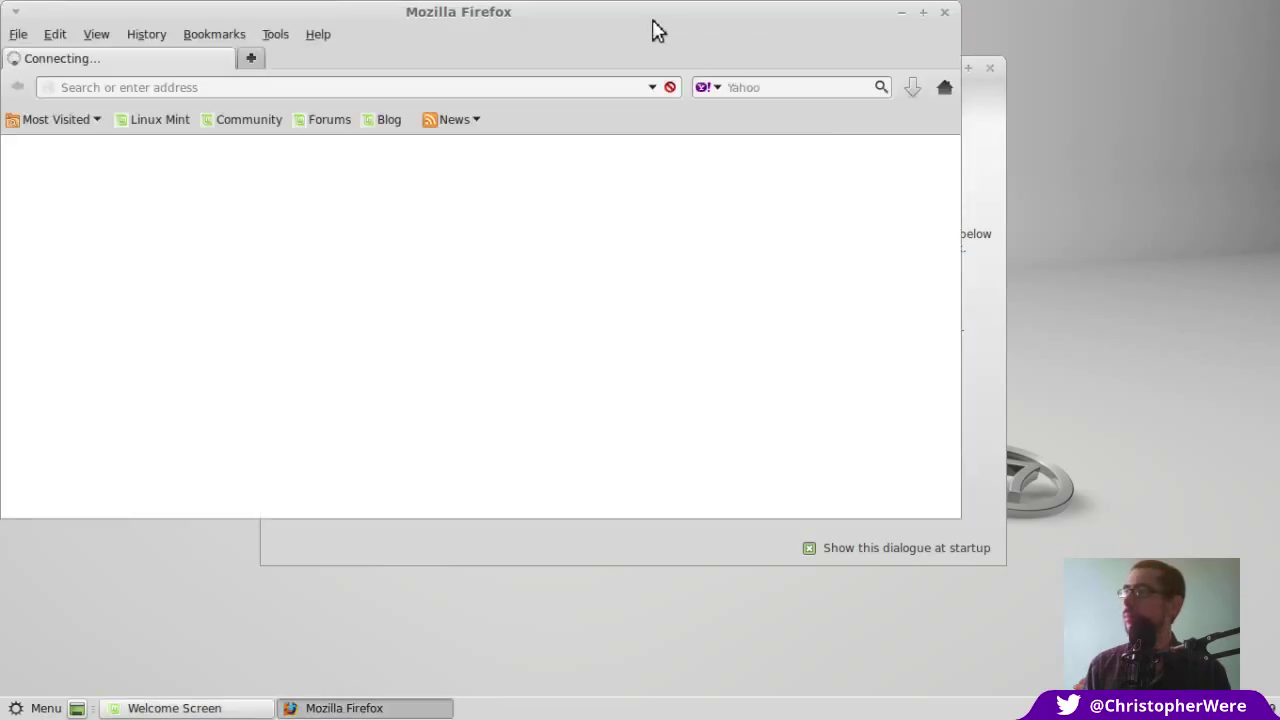
{"action": "mouse_move", "coordinate": [640, 26]}
{"action": "left_mouse_down"}
{"action": "mouse_move", "coordinate": [689, 65]}
{"action": "mouse_move", "coordinate": [792, 79]}
{"action": "left_mouse_up"}
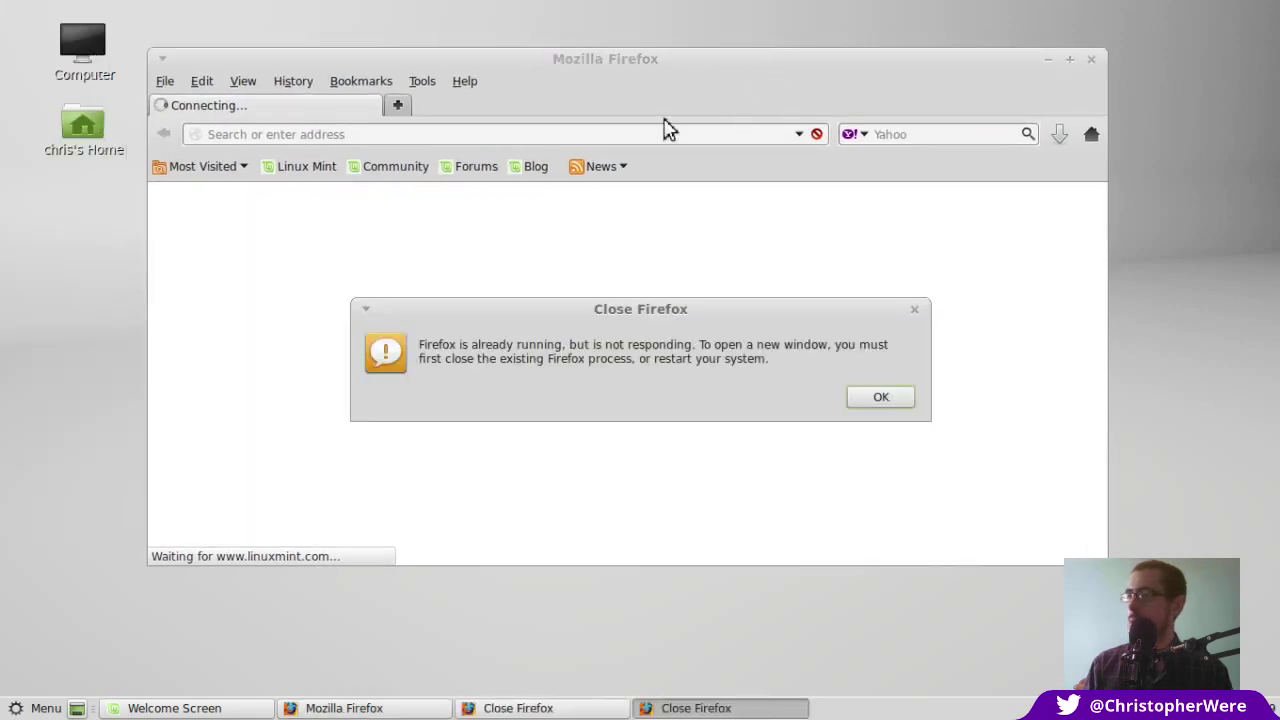
{"action": "left_click", "coordinate": [900, 400]}
{"action": "left_click", "coordinate": [900, 400]}
{"action": "left_click_drag", "start_coordinate": [737, 62], "coordinate": [725, 70]}
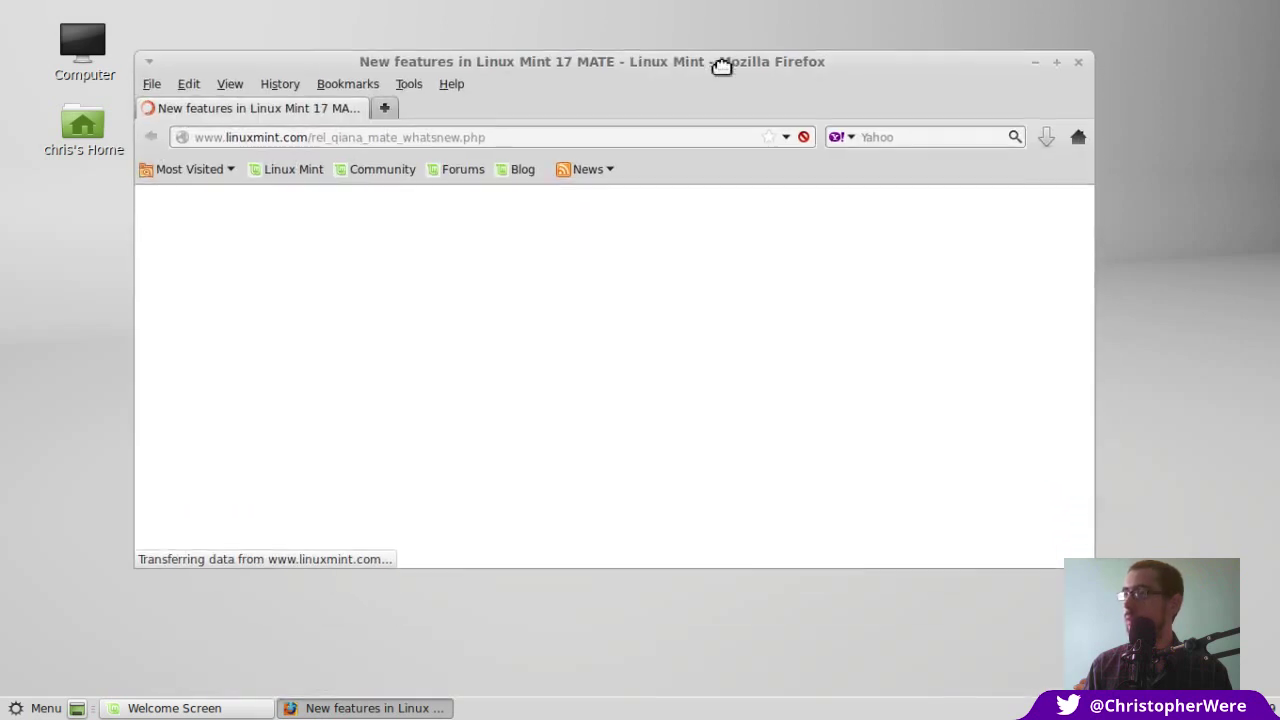
{"action": "double_click", "coordinate": [725, 70]}
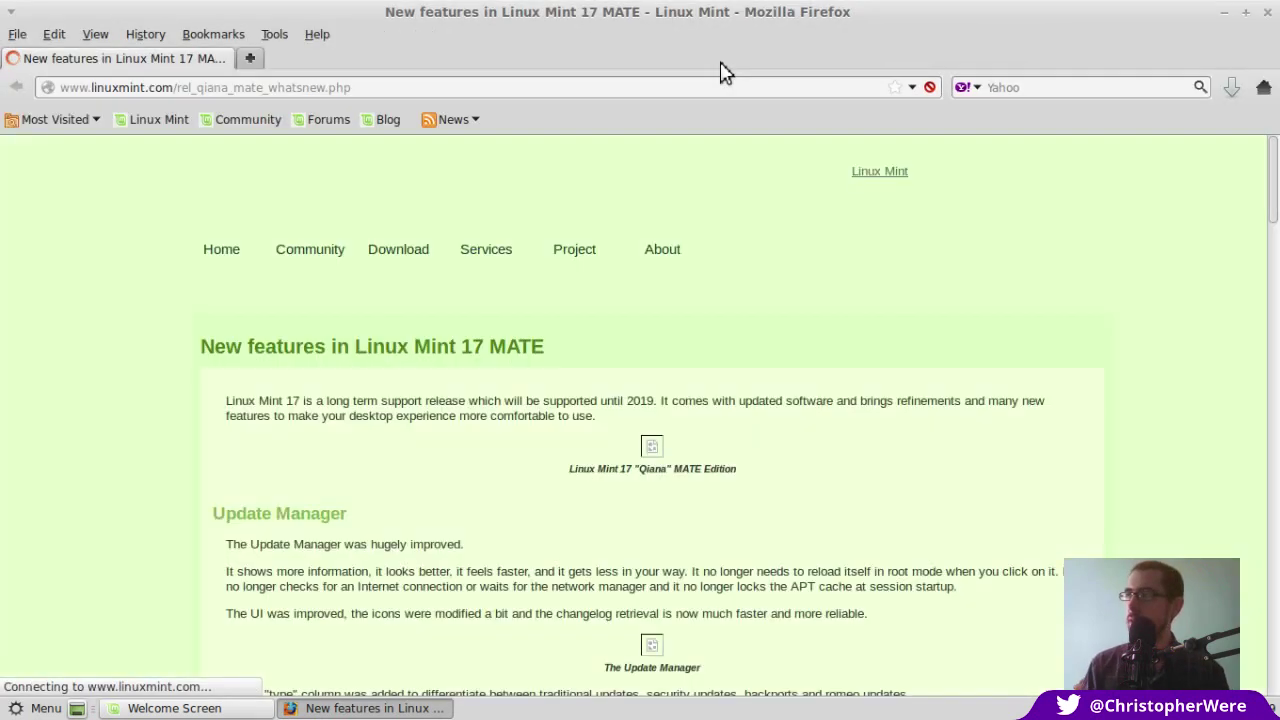
Scroll down the new-features page to the Update Manager screenshot.
{"action": "scroll", "coordinate": [1272, 165], "scroll_direction": "down", "scroll_amount": 1}
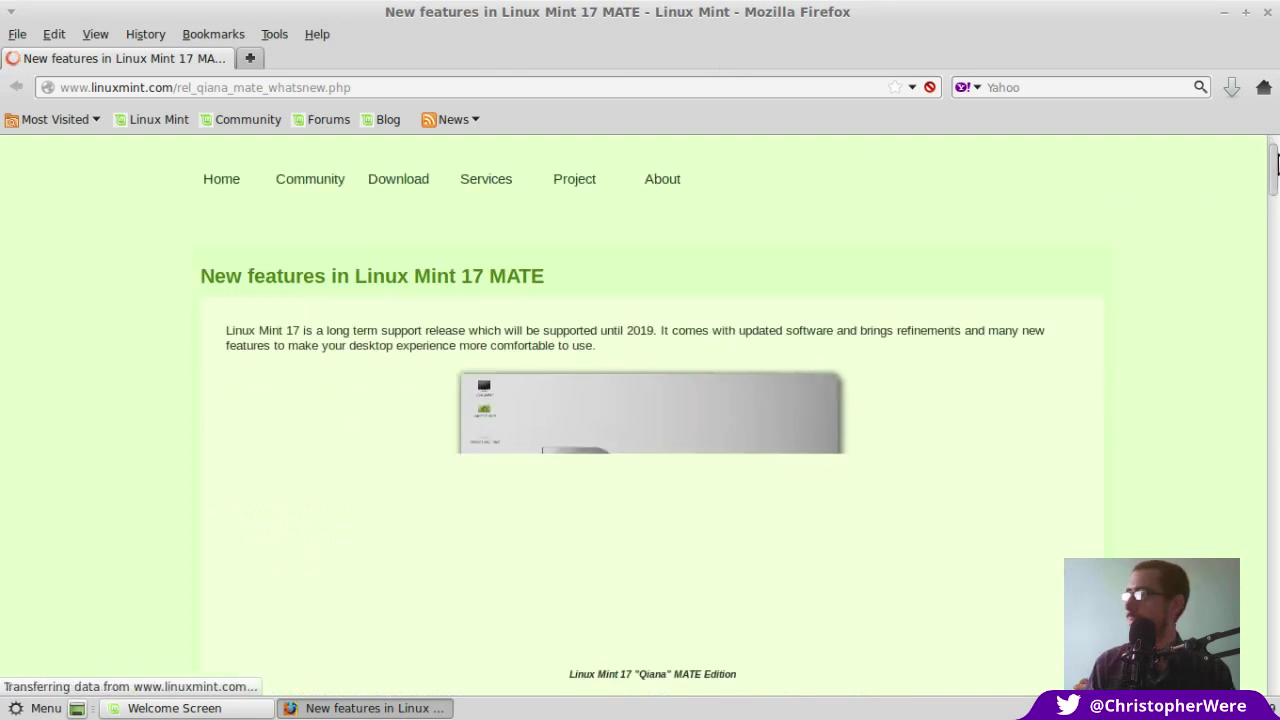
{"action": "scroll", "coordinate": [1272, 165], "scroll_direction": "down", "scroll_amount": 1}
{"action": "scroll", "coordinate": [1273, 158], "scroll_direction": "up", "scroll_amount": 2}
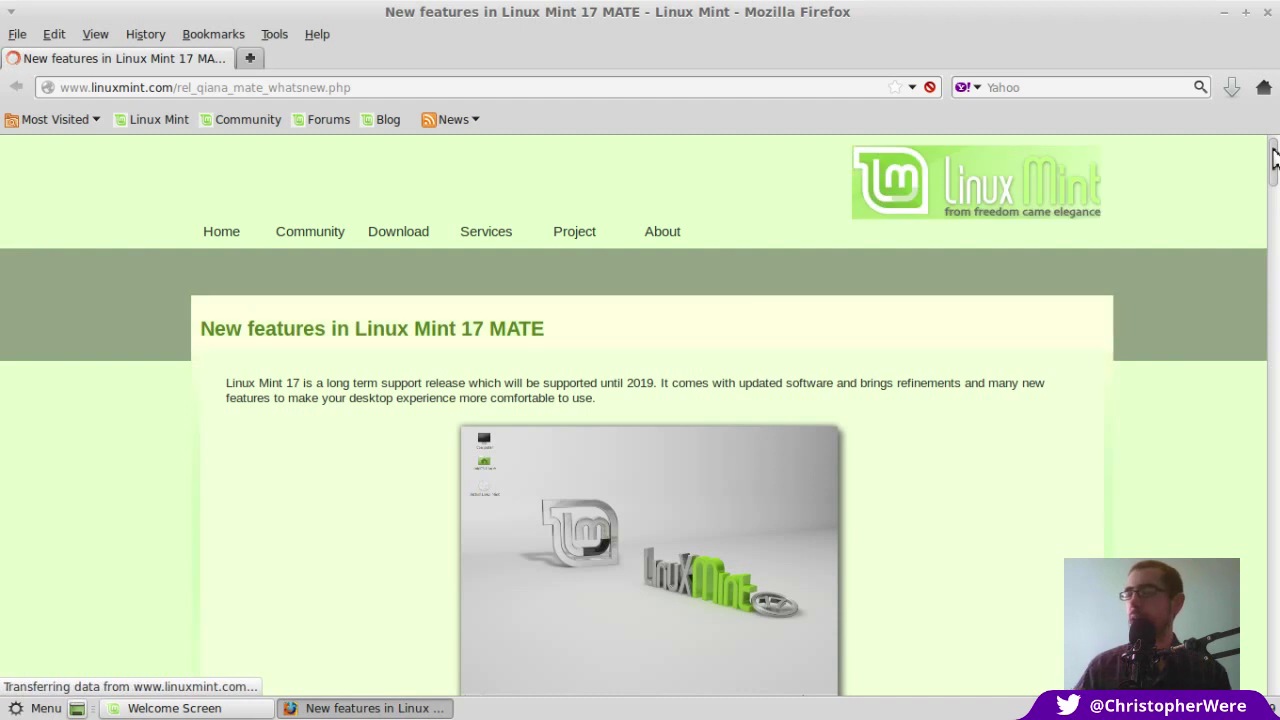
{"action": "scroll", "coordinate": [1273, 160], "scroll_direction": "down", "scroll_amount": 1}
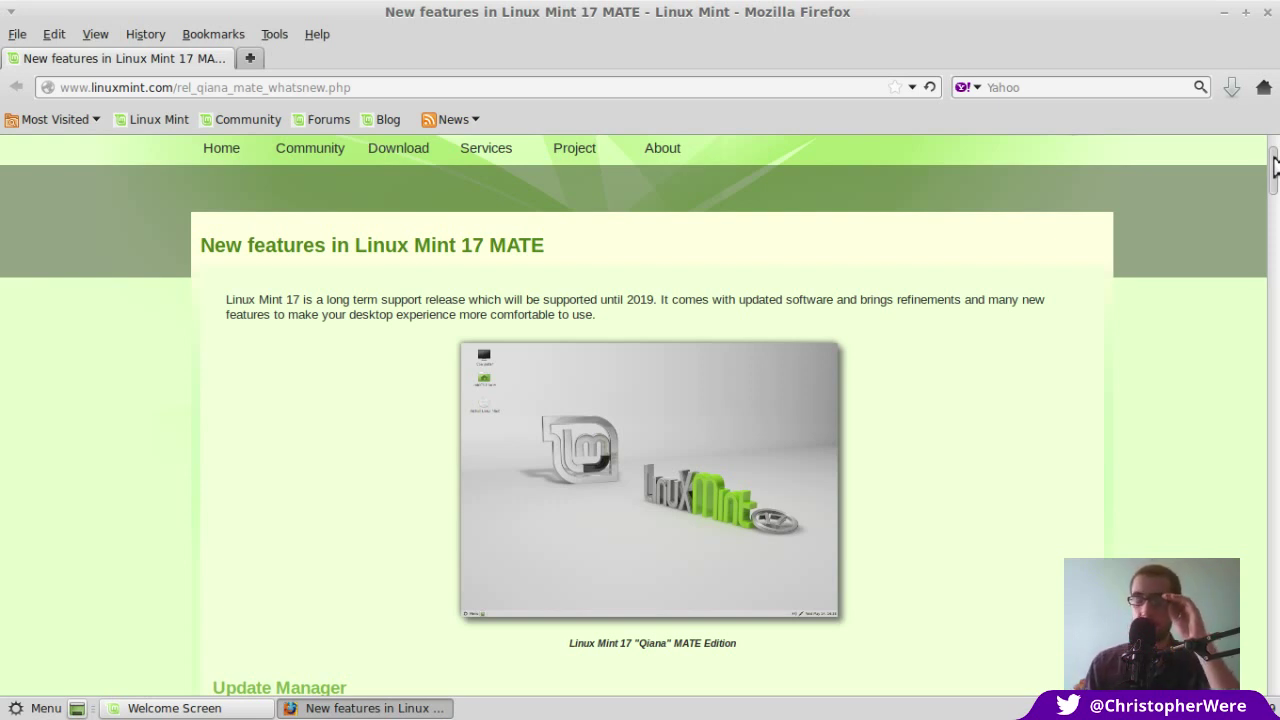
{"action": "left_click_drag", "start_coordinate": [1274, 165], "coordinate": [1273, 205]}
{"action": "scroll", "coordinate": [1273, 205], "scroll_direction": "down", "scroll_amount": 1}
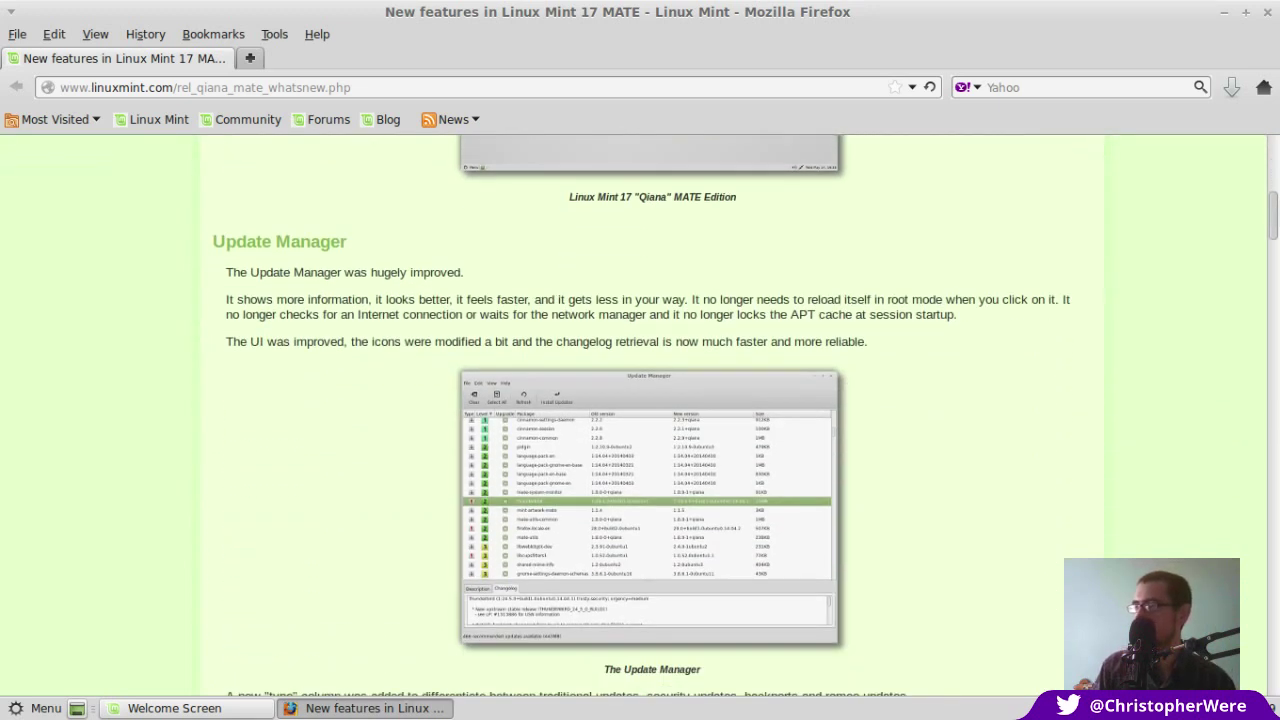
{"action": "scroll", "coordinate": [1276, 215], "scroll_direction": "down", "scroll_amount": 1}
{"action": "mouse_move", "coordinate": [1276, 215]}
{"action": "left_mouse_down"}
{"action": "mouse_move", "coordinate": [1274, 264]}
{"action": "mouse_move", "coordinate": [1274, 224]}
{"action": "left_mouse_up"}
{"action": "left_click", "coordinate": [617, 373]}
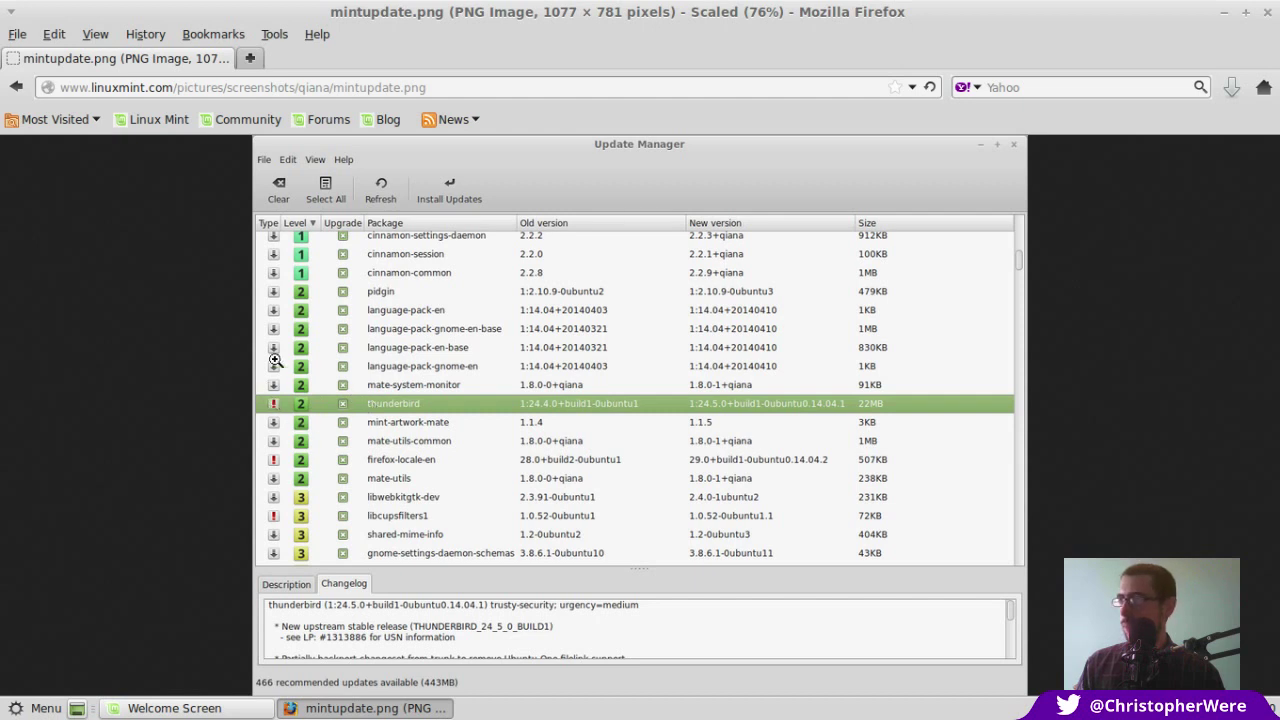
{"action": "left_click", "coordinate": [279, 452]}
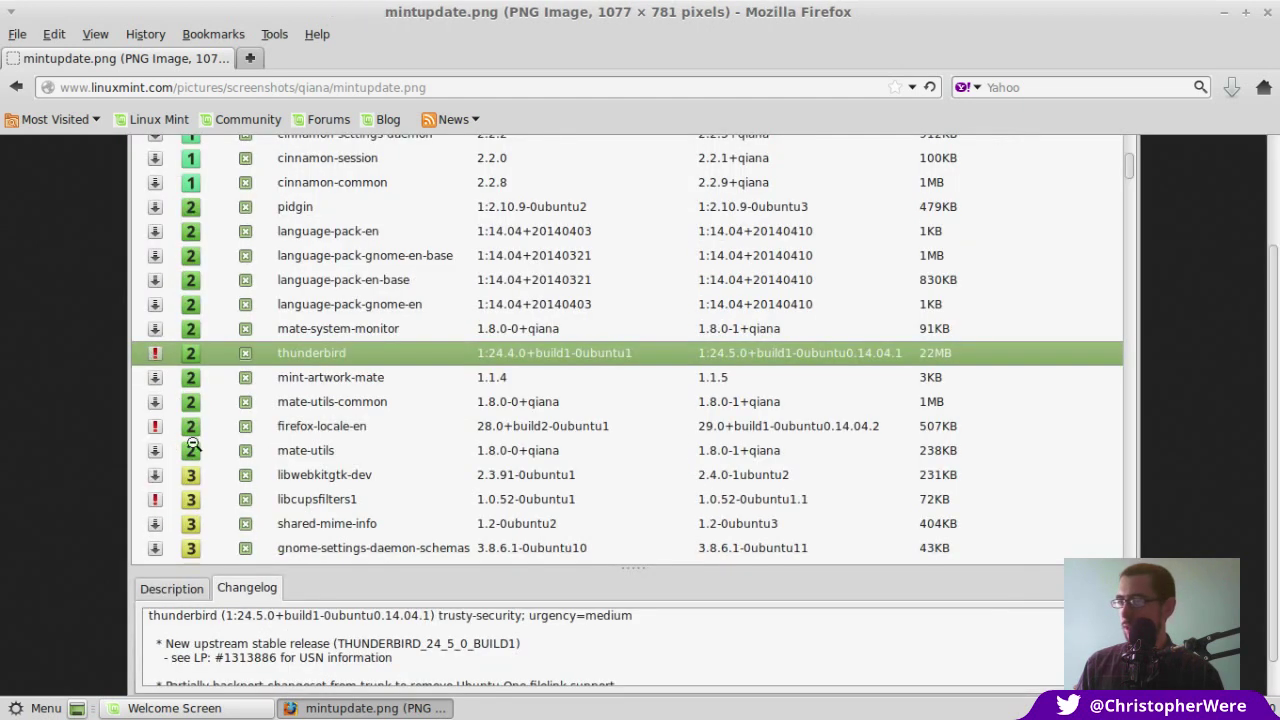
{"action": "scroll", "coordinate": [1268, 418], "scroll_direction": "down", "scroll_amount": 1}
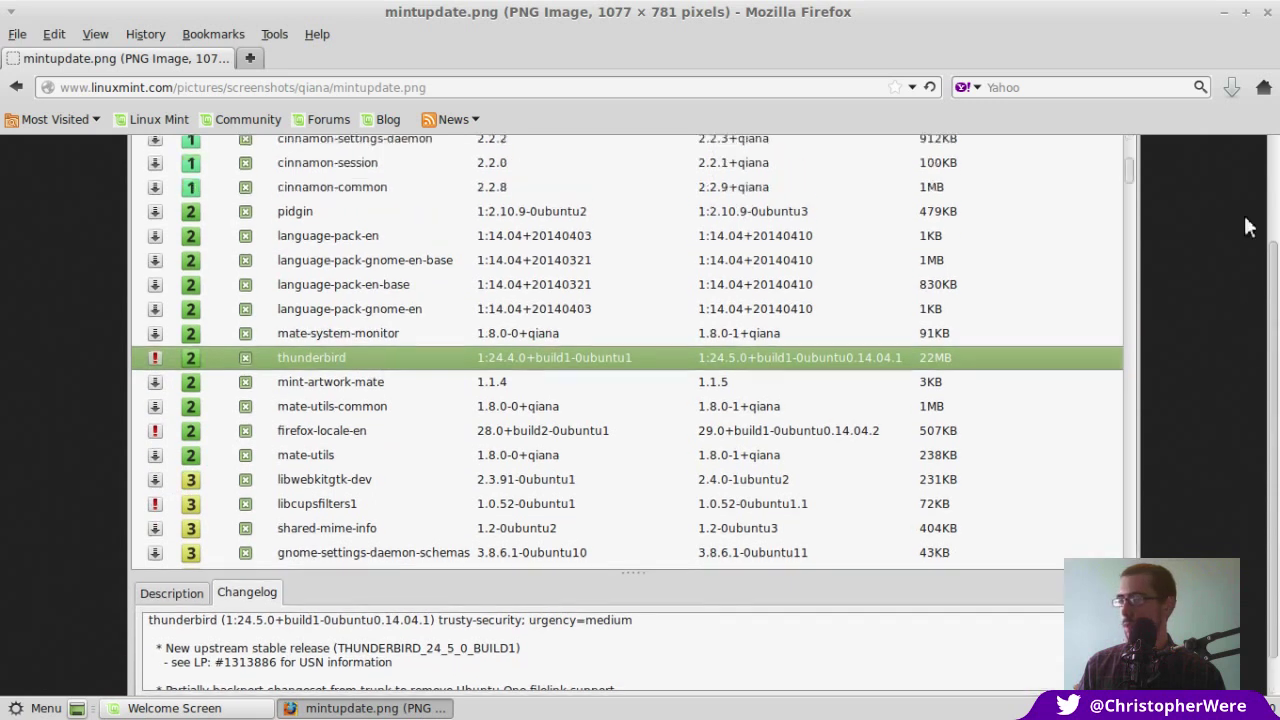
{"action": "scroll", "coordinate": [1268, 418], "scroll_direction": "up", "scroll_amount": 3}
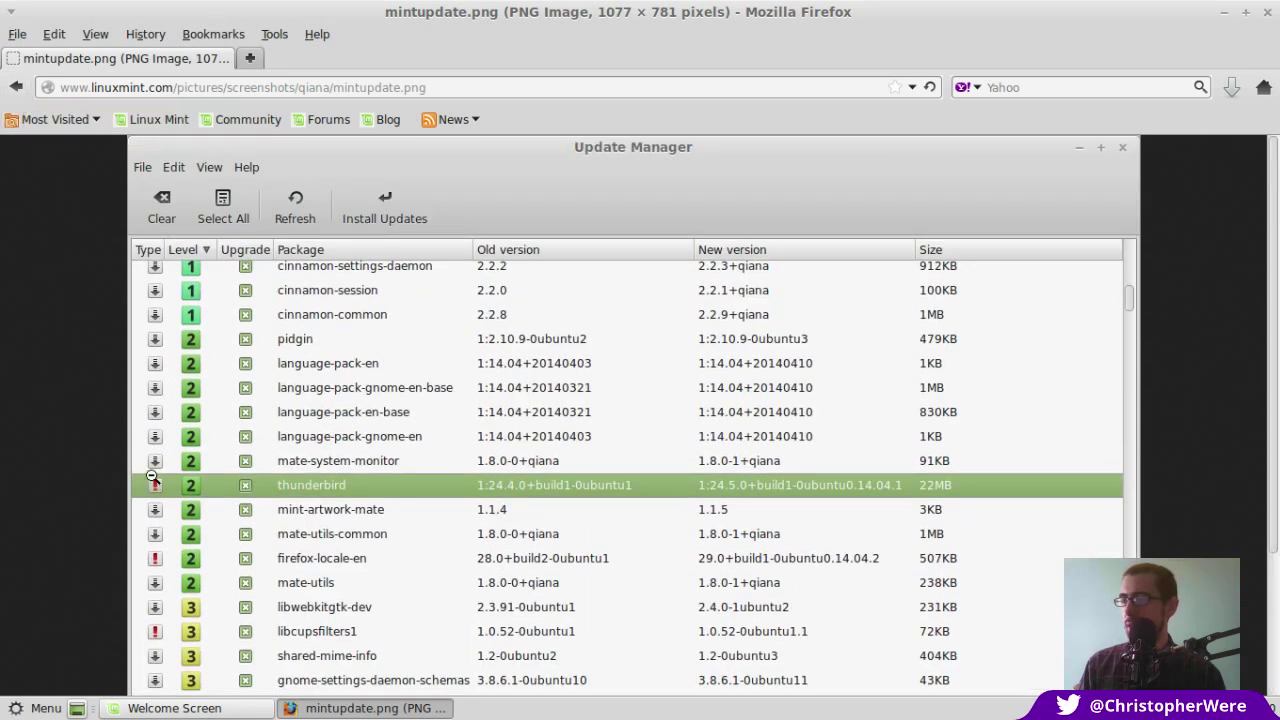
{"action": "left_click", "coordinate": [158, 428]}
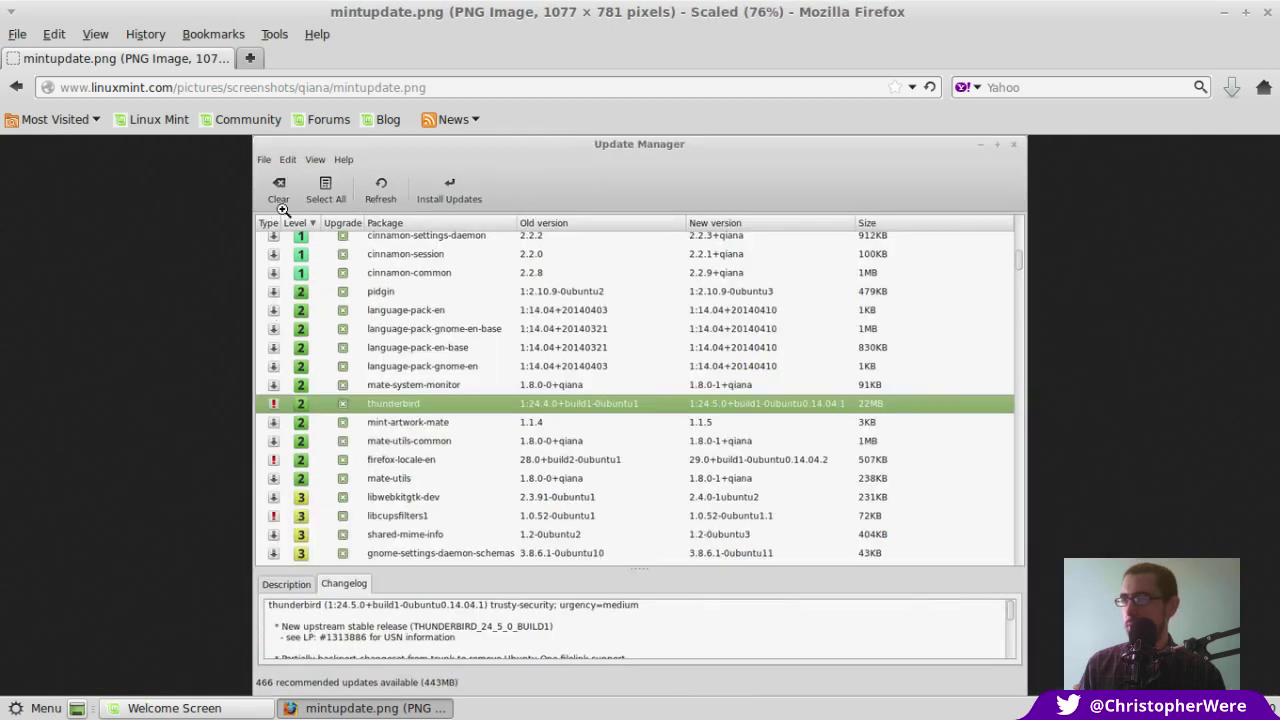
{"action": "left_click", "coordinate": [16, 88]}
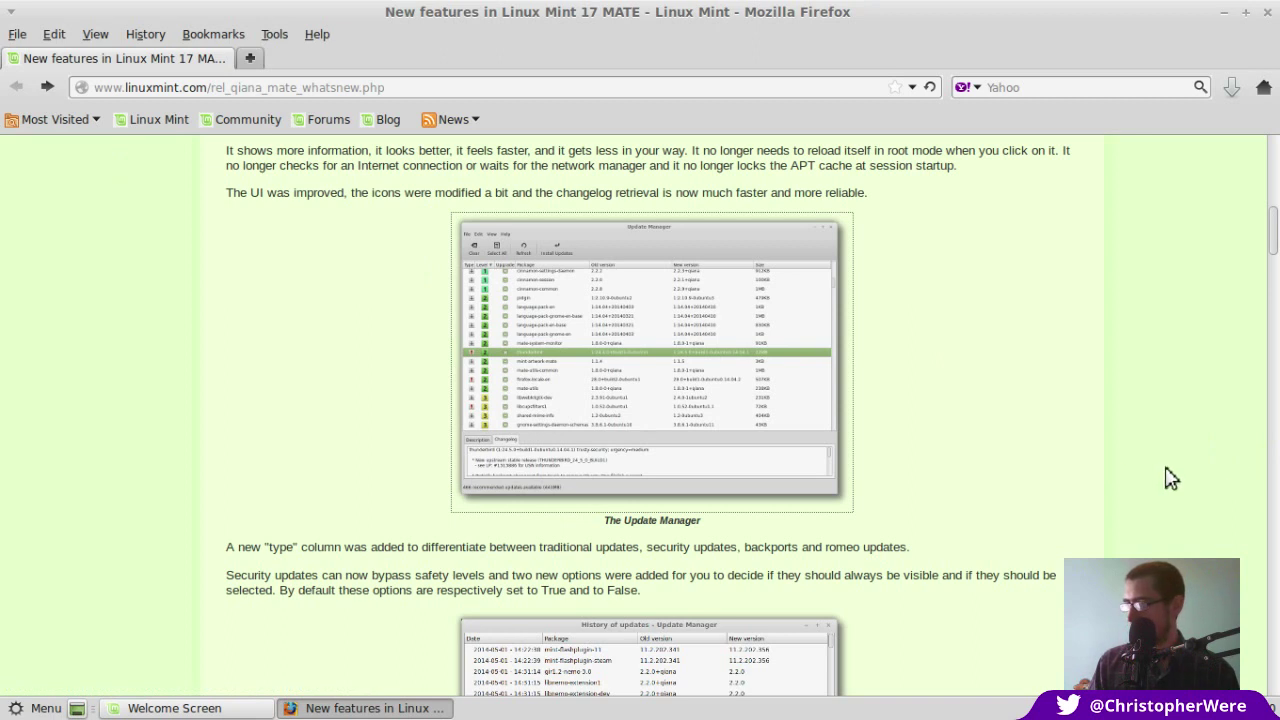
Scroll past Driver Manager, Login Screen, Language Settings, Software Sources and MATE 1.8, then back to top.
{"action": "scroll", "coordinate": [1273, 243], "scroll_direction": "down", "scroll_amount": 1}
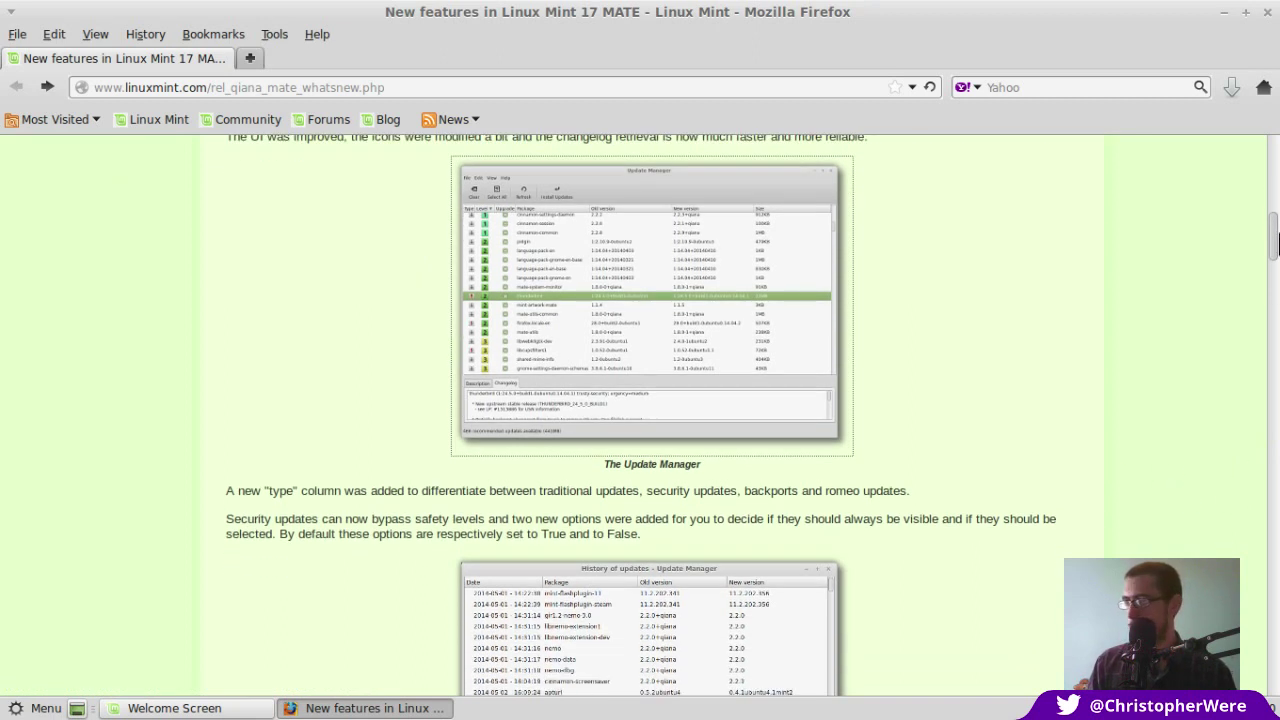
{"action": "scroll", "coordinate": [1273, 243], "scroll_direction": "down", "scroll_amount": 1}
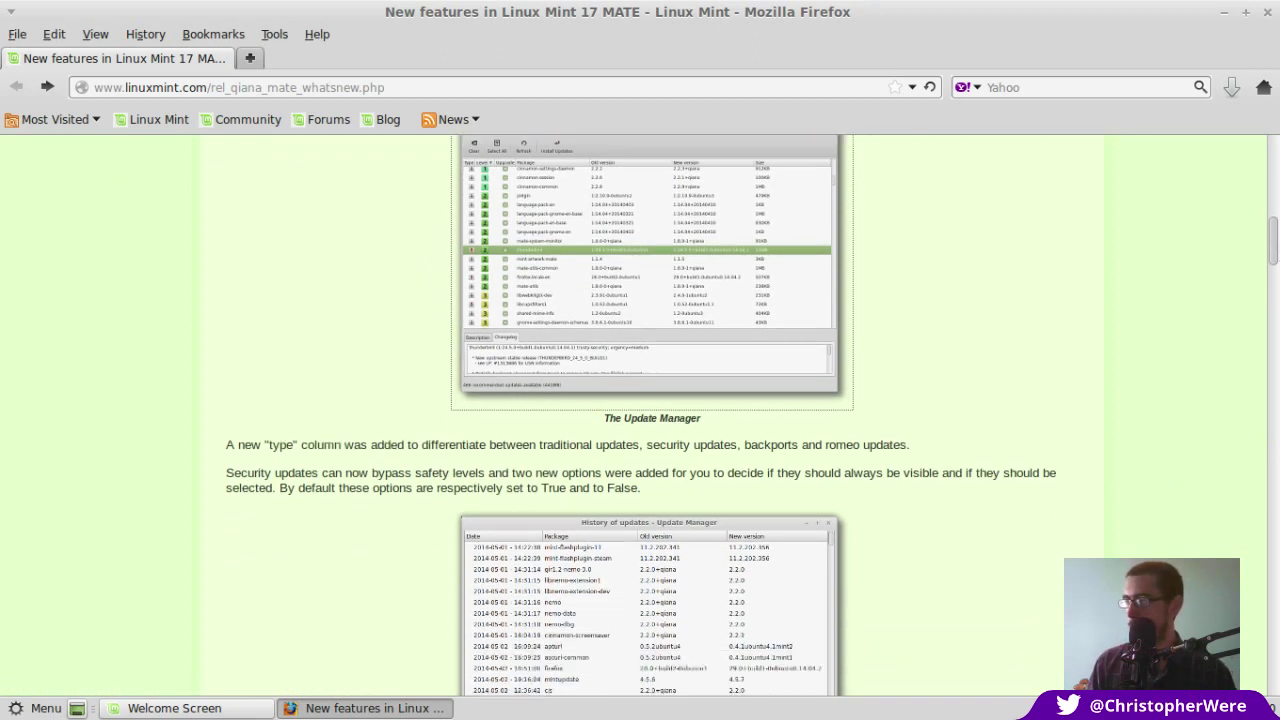
{"action": "scroll", "coordinate": [1273, 243], "scroll_direction": "down", "scroll_amount": 2}
{"action": "scroll", "coordinate": [1273, 243], "scroll_direction": "down", "scroll_amount": 1}
{"action": "scroll", "coordinate": [1273, 243], "scroll_direction": "down", "scroll_amount": 3}
{"action": "scroll", "coordinate": [1276, 291], "scroll_direction": "down", "scroll_amount": 2}
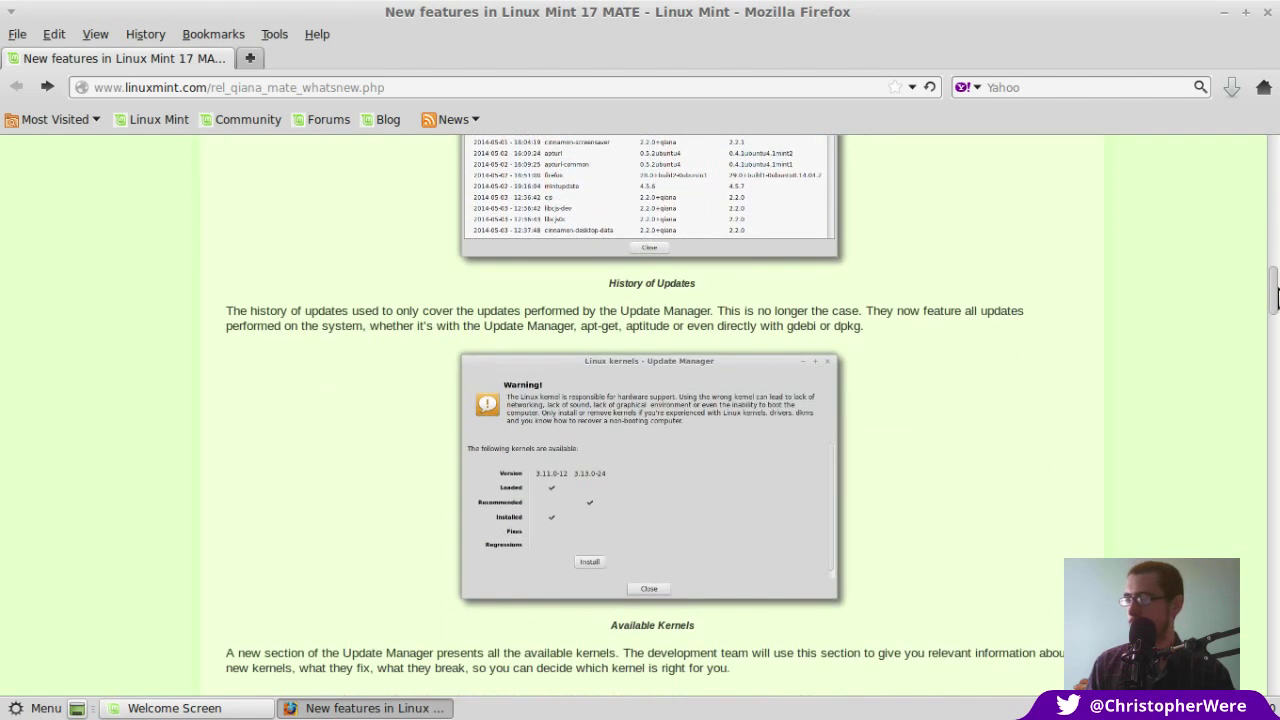
{"action": "scroll", "coordinate": [1276, 291], "scroll_direction": "down", "scroll_amount": 6}
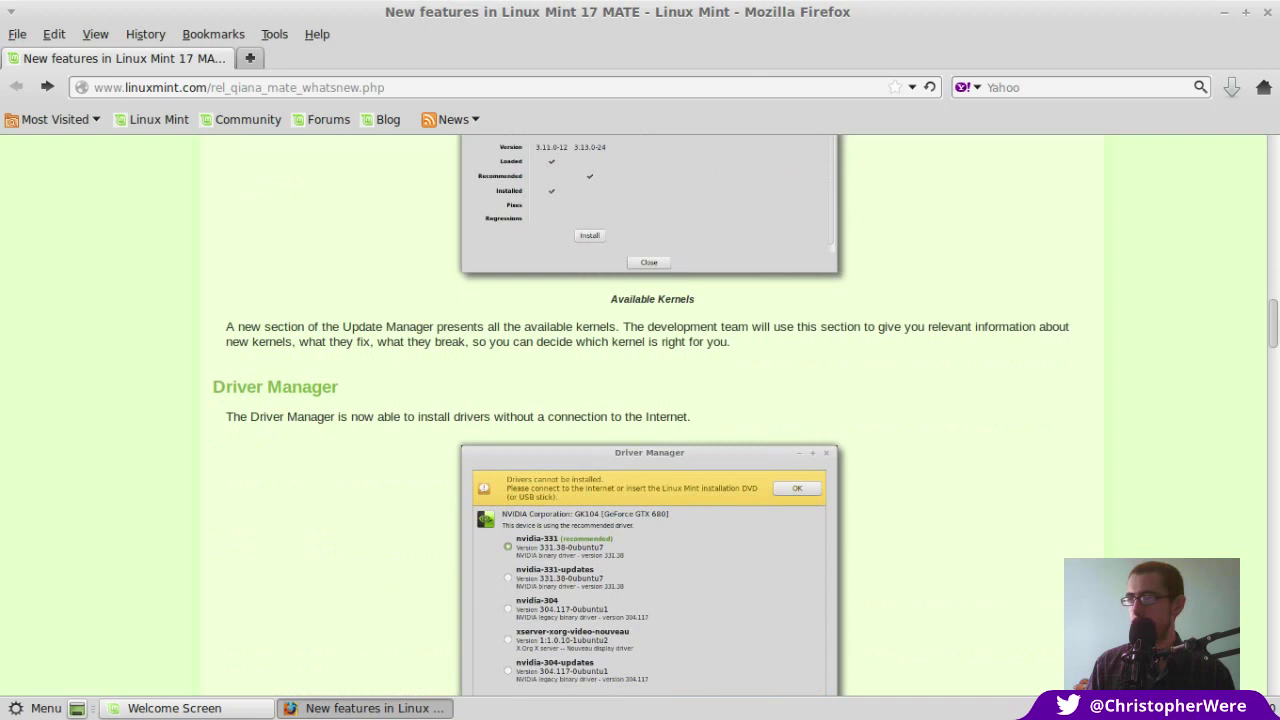
{"action": "scroll", "coordinate": [1276, 291], "scroll_direction": "down", "scroll_amount": 1}
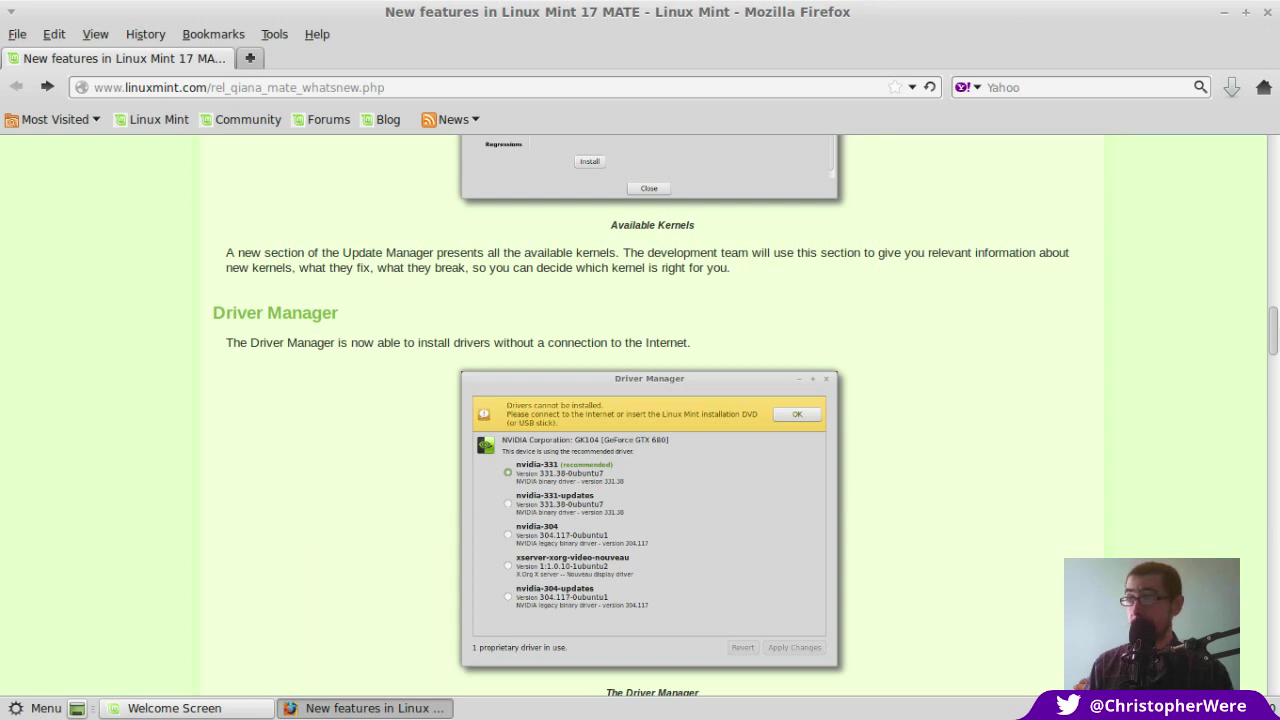
{"action": "scroll", "coordinate": [1276, 343], "scroll_direction": "down", "scroll_amount": 1}
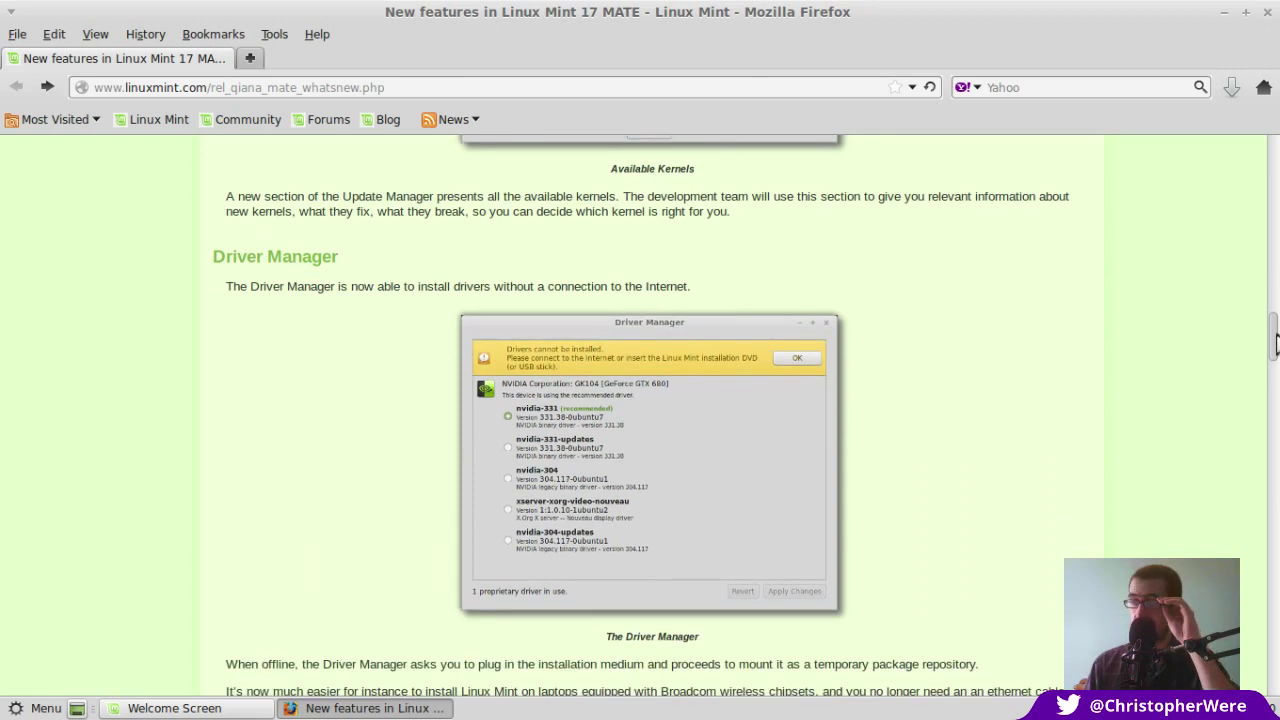
{"action": "scroll", "coordinate": [1276, 343], "scroll_direction": "down", "scroll_amount": 2}
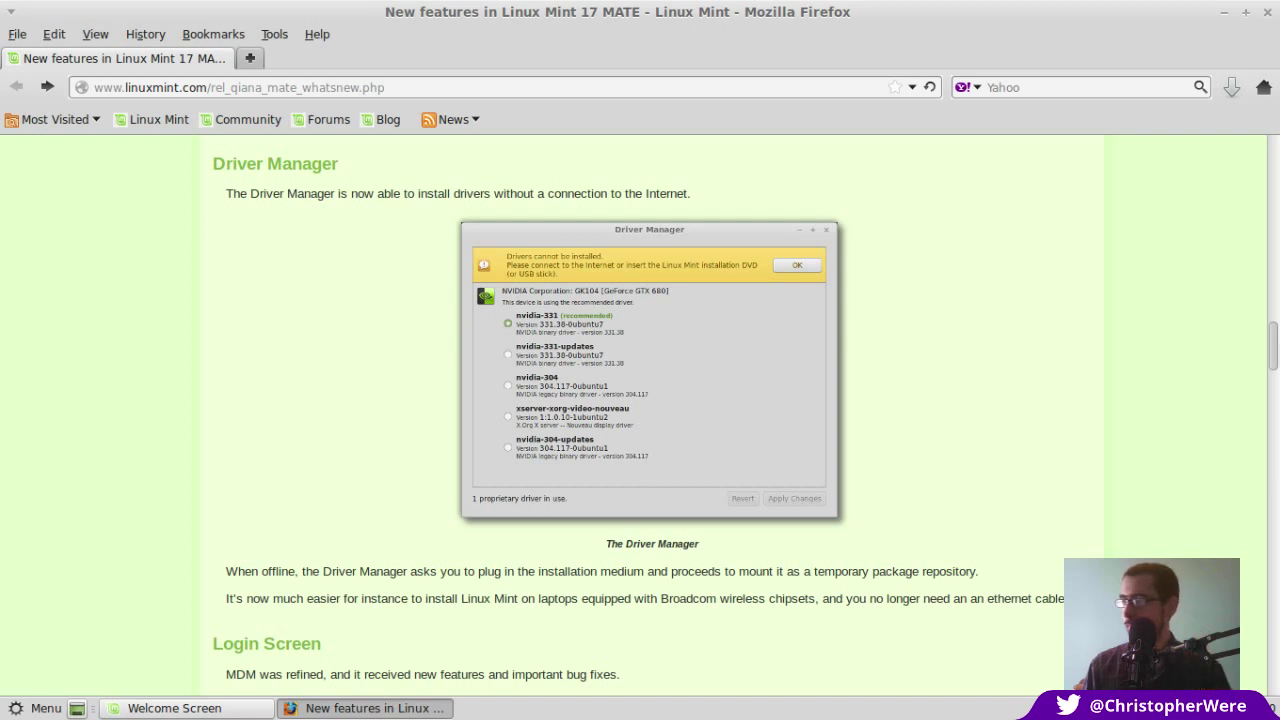
{"action": "scroll", "coordinate": [640, 415], "scroll_direction": "down", "scroll_amount": 2}
{"action": "scroll", "coordinate": [640, 415], "scroll_direction": "down", "scroll_amount": 1}
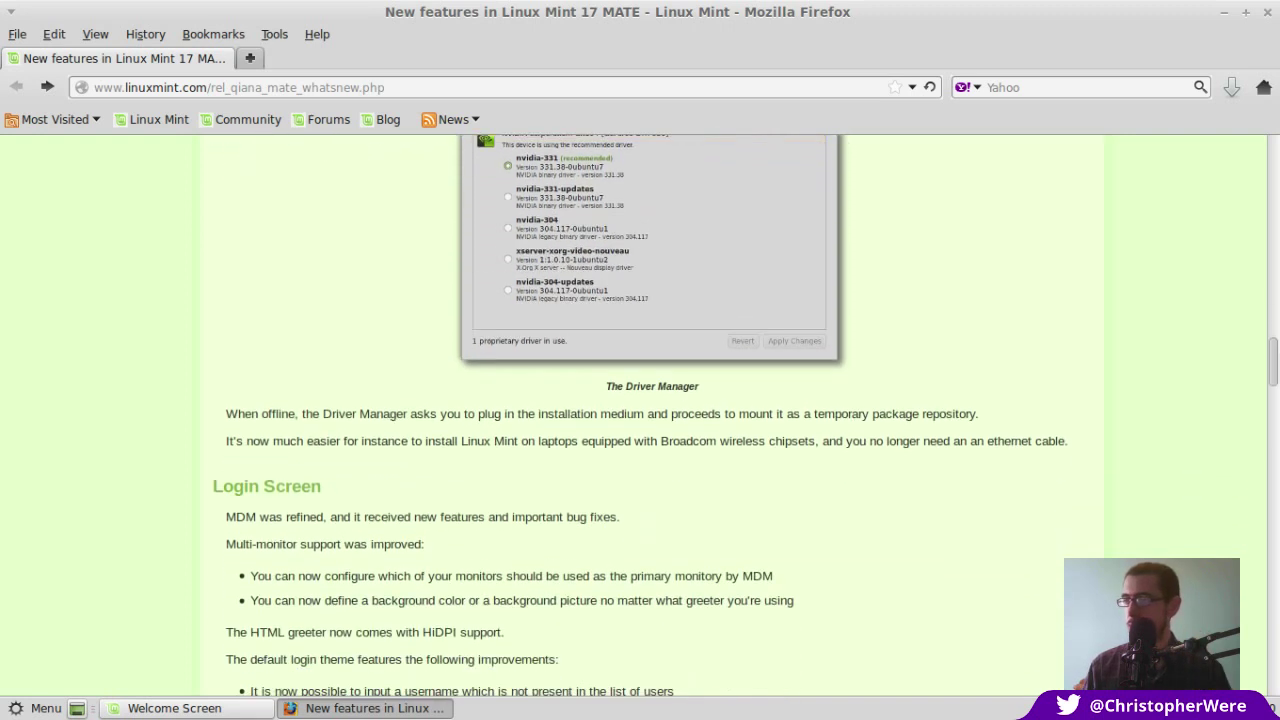
{"action": "scroll", "coordinate": [640, 415], "scroll_direction": "down", "scroll_amount": 3}
{"action": "scroll", "coordinate": [640, 415], "scroll_direction": "down", "scroll_amount": 1}
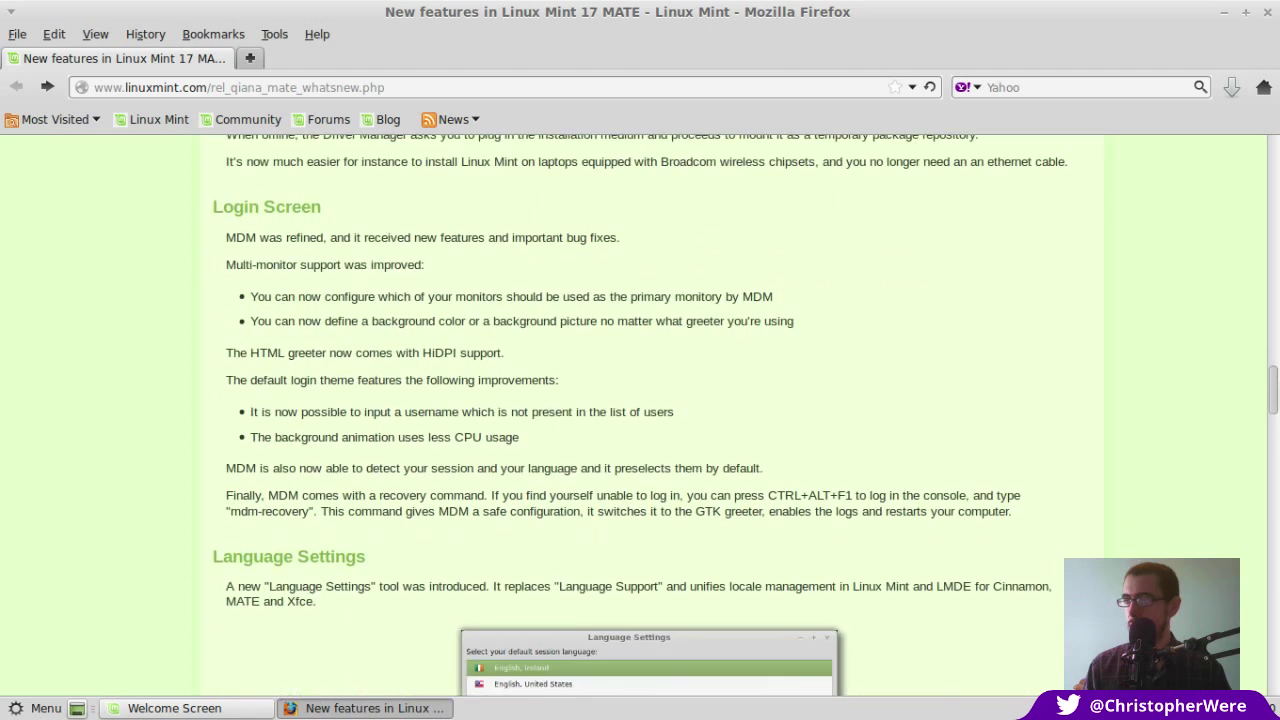
{"action": "scroll", "coordinate": [640, 415], "scroll_direction": "down", "scroll_amount": 1}
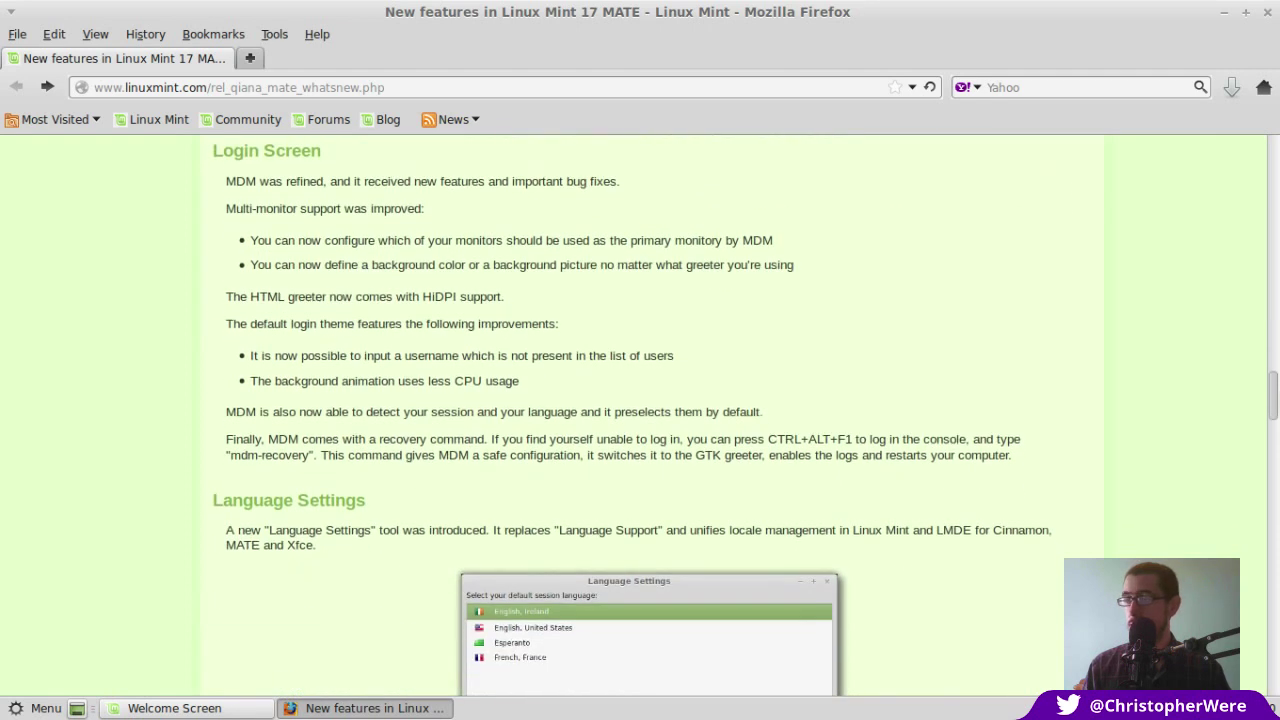
{"action": "scroll", "coordinate": [640, 415], "scroll_direction": "down", "scroll_amount": 4}
{"action": "scroll", "coordinate": [640, 415], "scroll_direction": "down", "scroll_amount": 2}
{"action": "scroll", "coordinate": [640, 415], "scroll_direction": "down", "scroll_amount": 3}
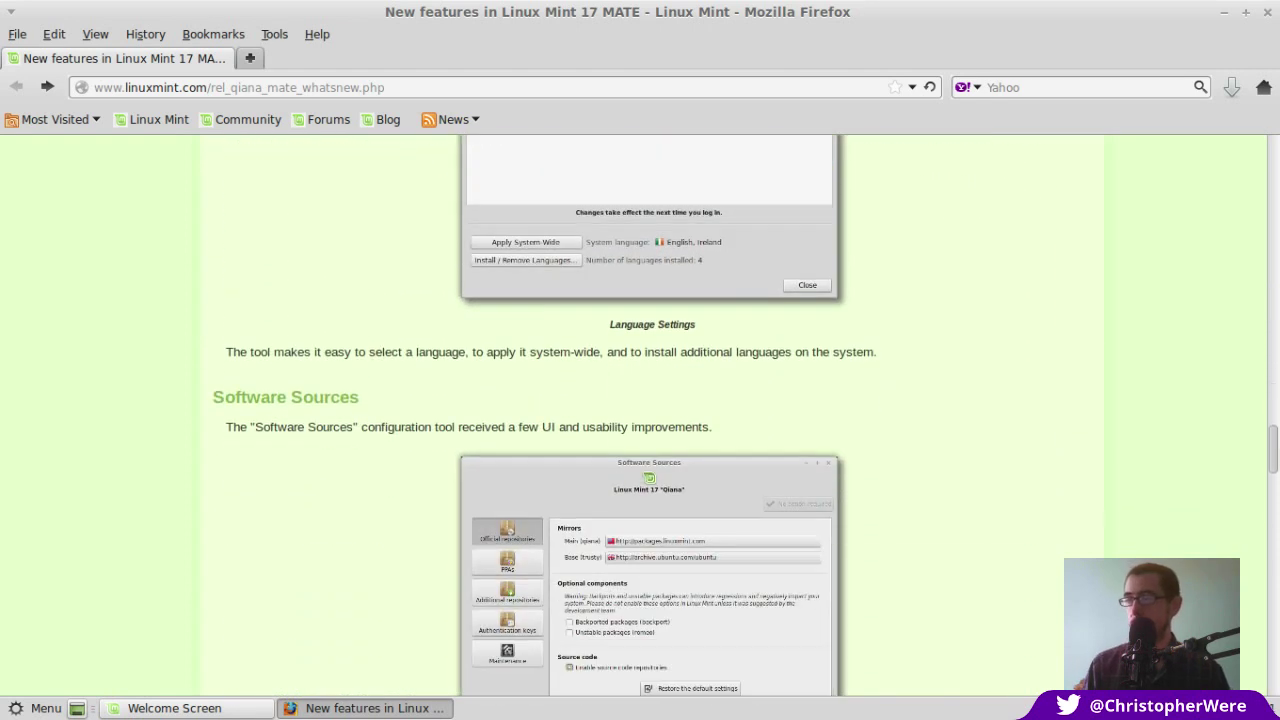
{"action": "scroll", "coordinate": [640, 415], "scroll_direction": "down", "scroll_amount": 2}
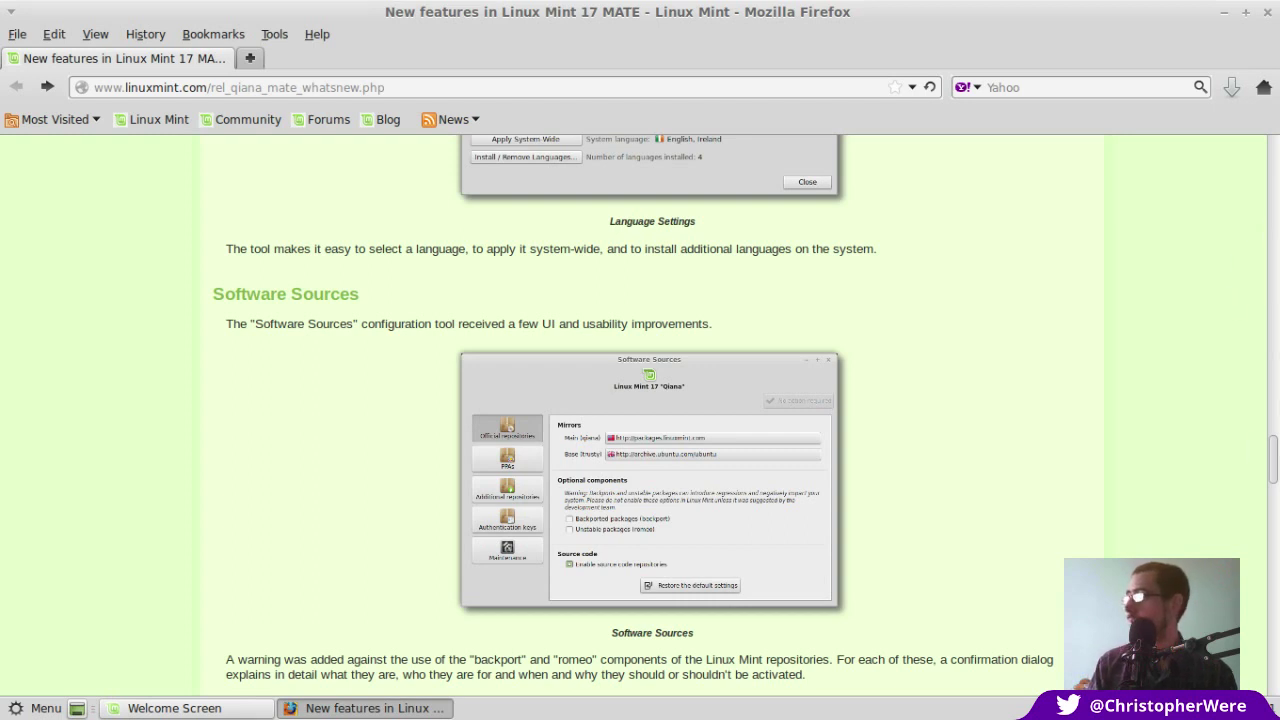
{"action": "scroll", "coordinate": [640, 400], "scroll_direction": "down", "scroll_amount": 2}
{"action": "scroll", "coordinate": [640, 400], "scroll_direction": "down", "scroll_amount": 3}
{"action": "scroll", "coordinate": [640, 400], "scroll_direction": "down", "scroll_amount": 3}
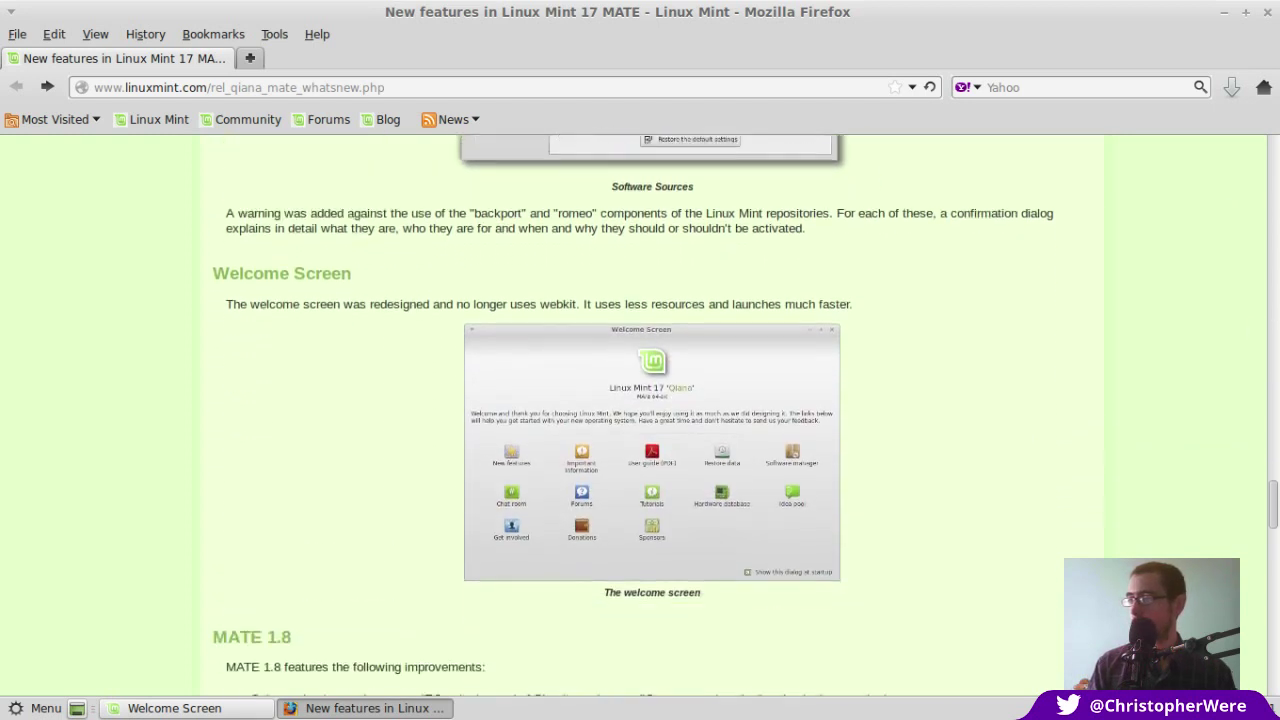
{"action": "scroll", "coordinate": [640, 400], "scroll_direction": "down", "scroll_amount": 2}
{"action": "scroll", "coordinate": [640, 400], "scroll_direction": "down", "scroll_amount": 1}
{"action": "scroll", "coordinate": [640, 400], "scroll_direction": "down", "scroll_amount": 1}
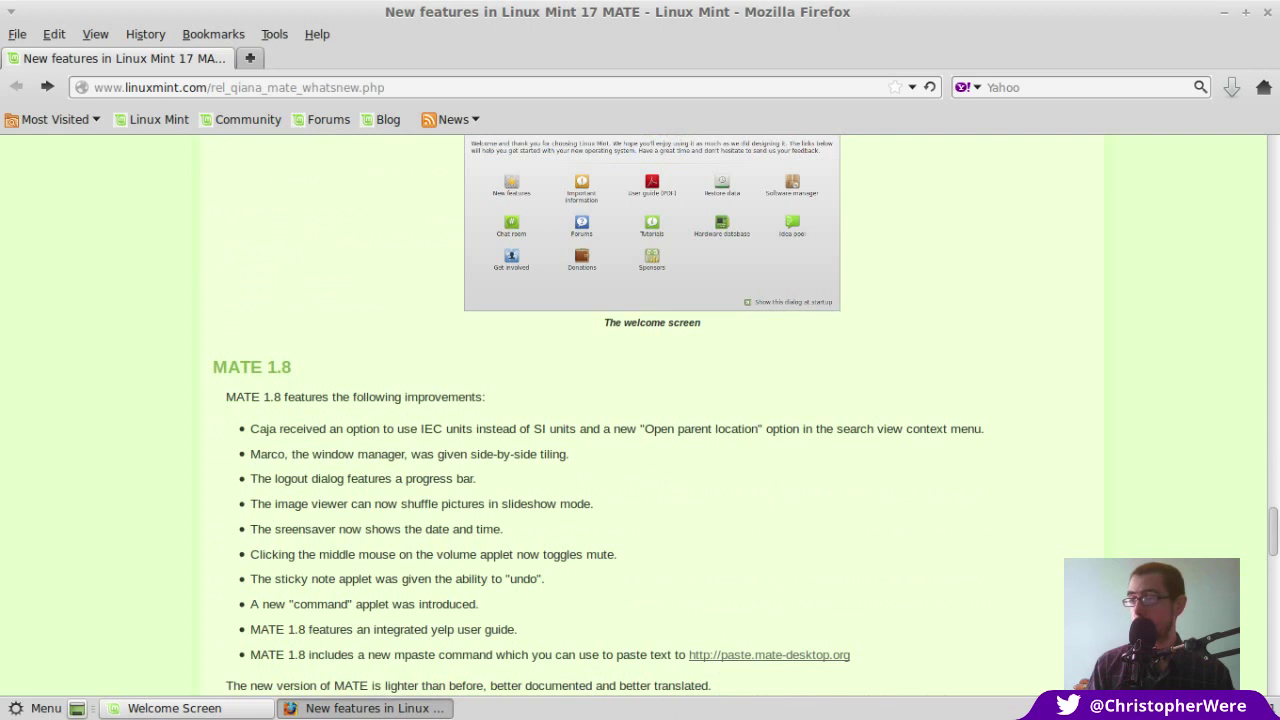
{"action": "scroll", "coordinate": [640, 400], "scroll_direction": "down", "scroll_amount": 2}
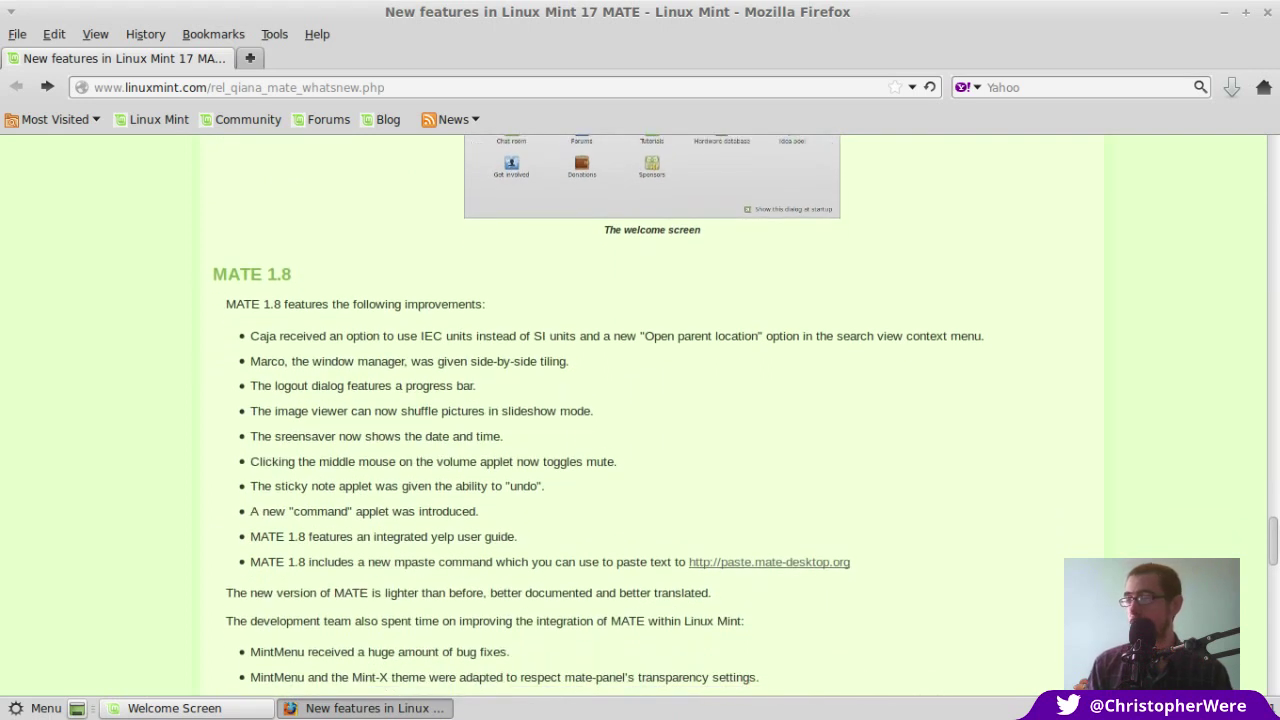
{"action": "scroll", "coordinate": [640, 400], "scroll_direction": "down", "scroll_amount": 2}
{"action": "scroll", "coordinate": [640, 400], "scroll_direction": "up", "scroll_amount": 1}
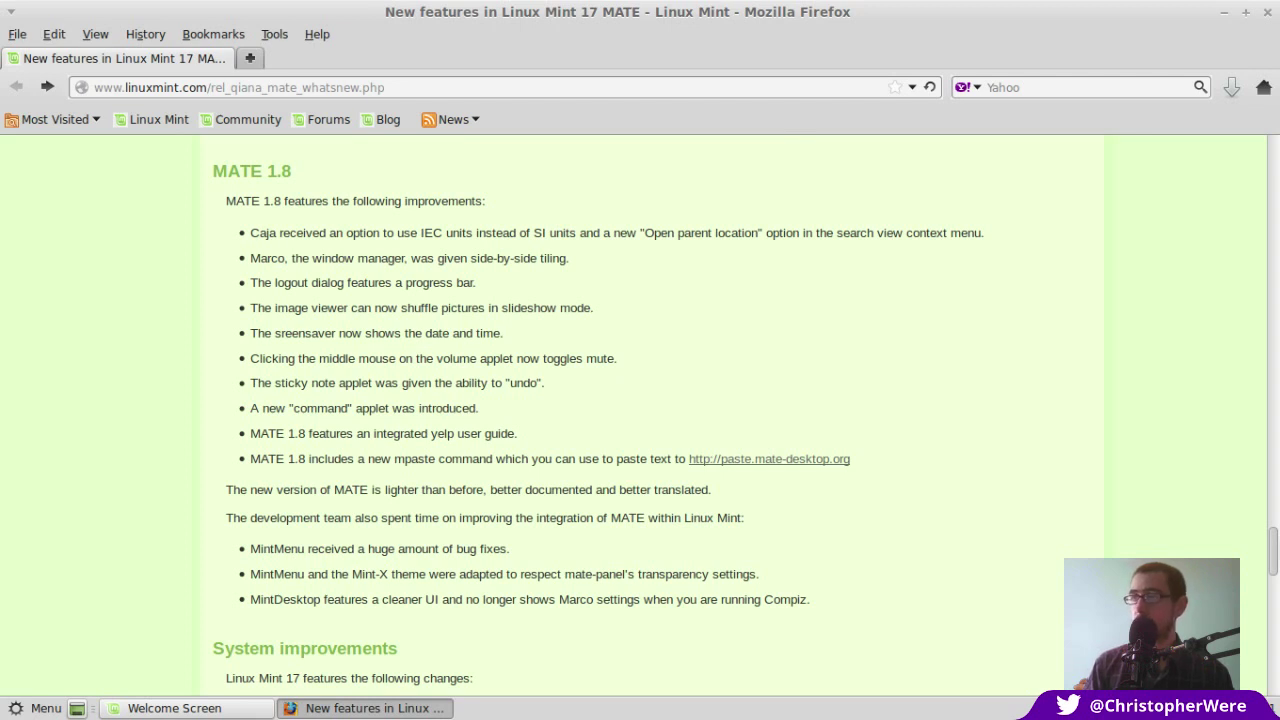
{"action": "scroll", "coordinate": [640, 400], "scroll_direction": "down", "scroll_amount": 8}
{"action": "left_click_drag", "start_coordinate": [1273, 598], "coordinate": [1273, 145]}
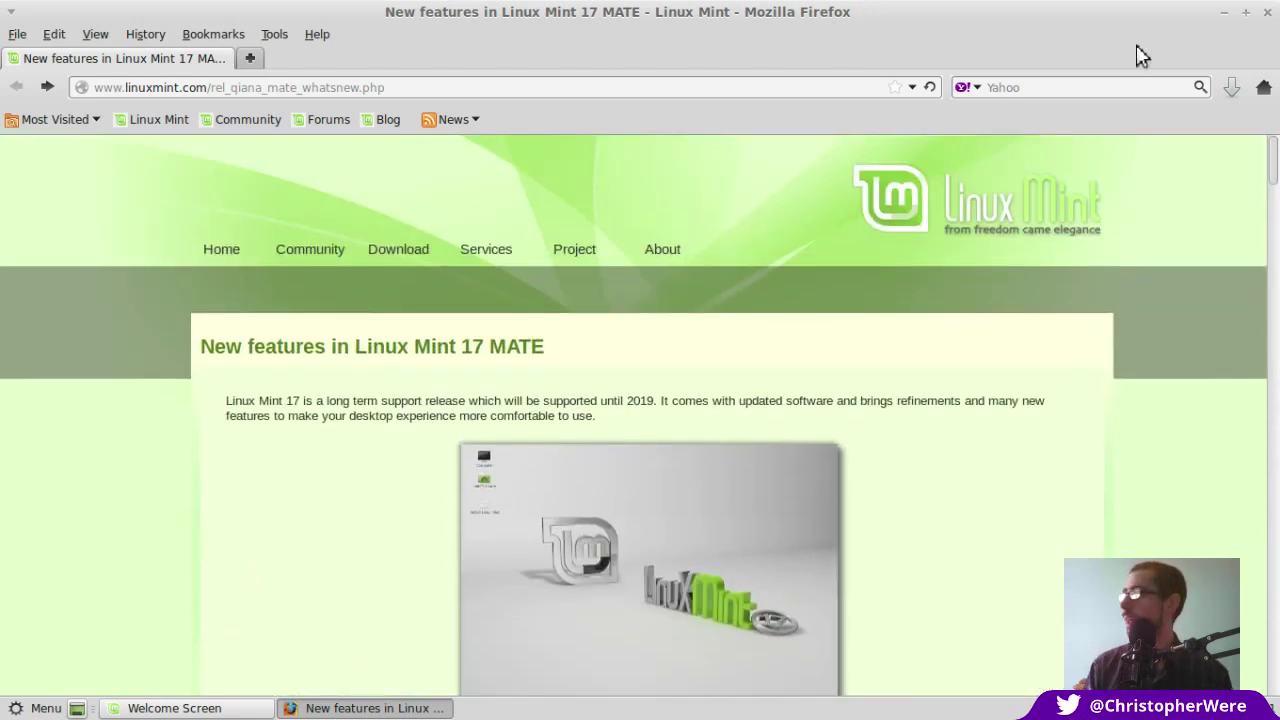
Switch the Firefox search bar's engine from Yahoo to Startpage.
{"action": "left_click", "coordinate": [963, 88]}
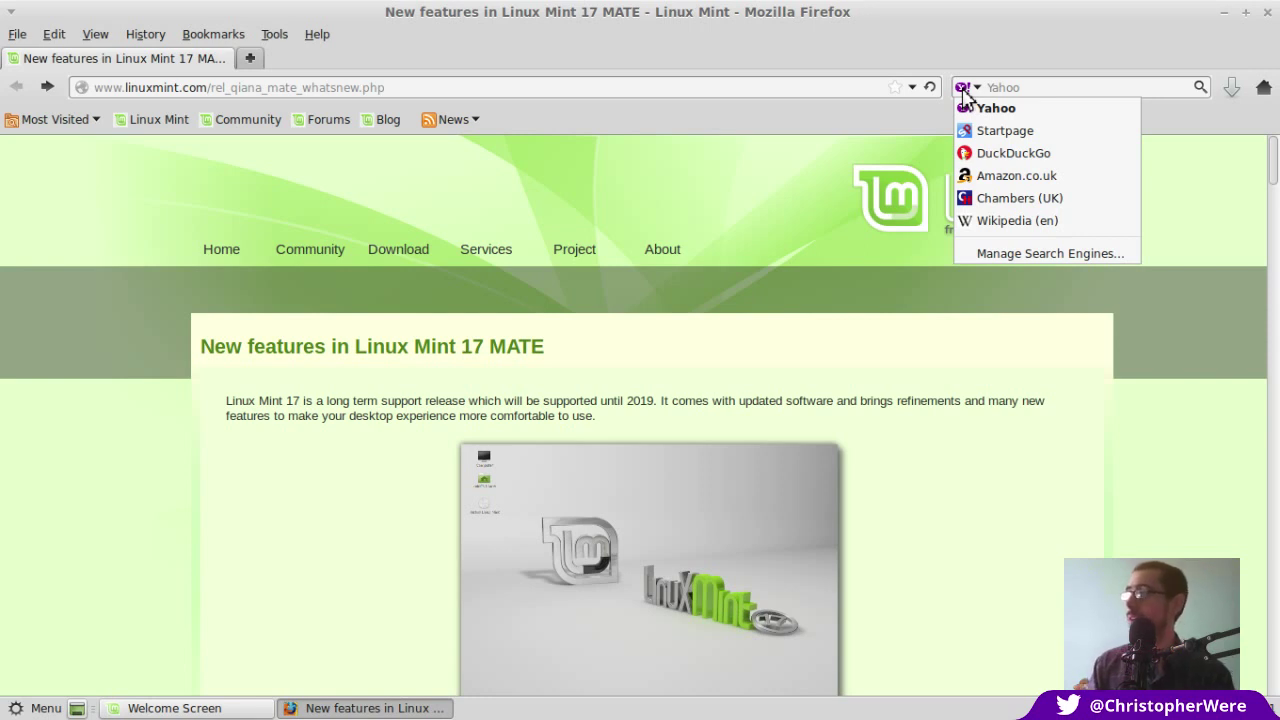
{"action": "left_click", "coordinate": [1050, 136]}
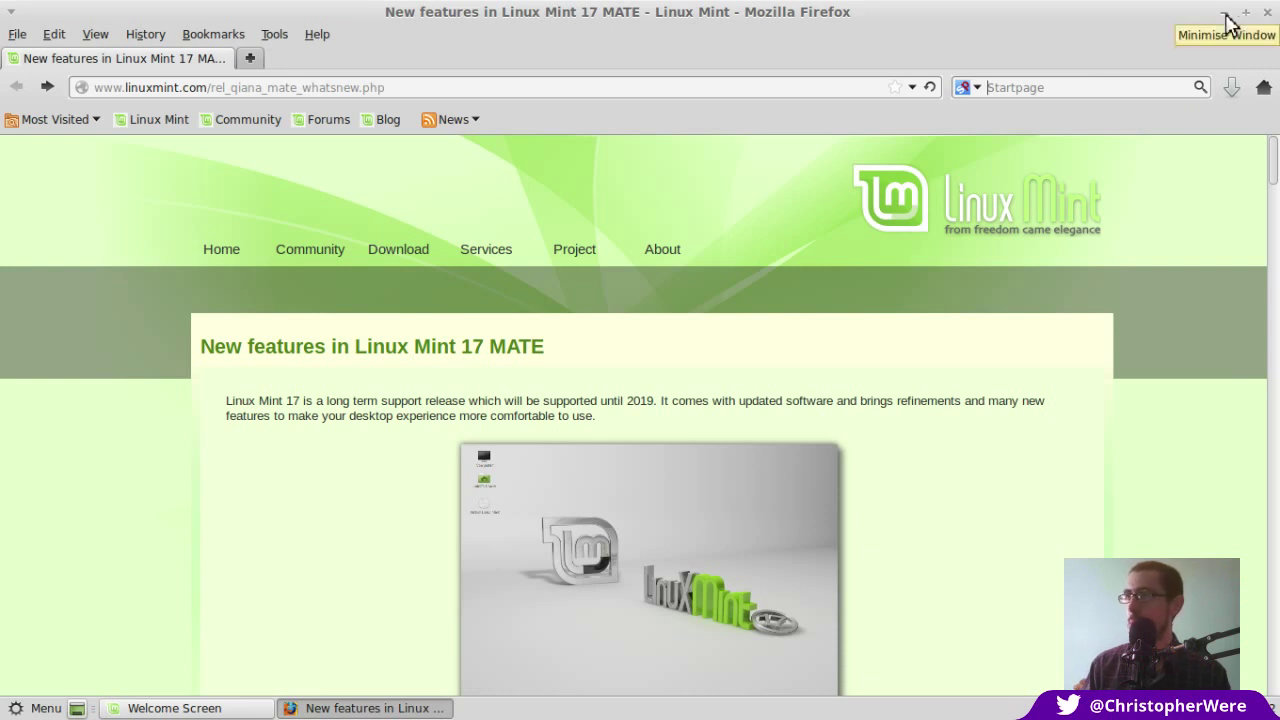
Minimise Firefox and open the Mint main menu over the Welcome Screen.
{"action": "left_click", "coordinate": [1226, 14]}
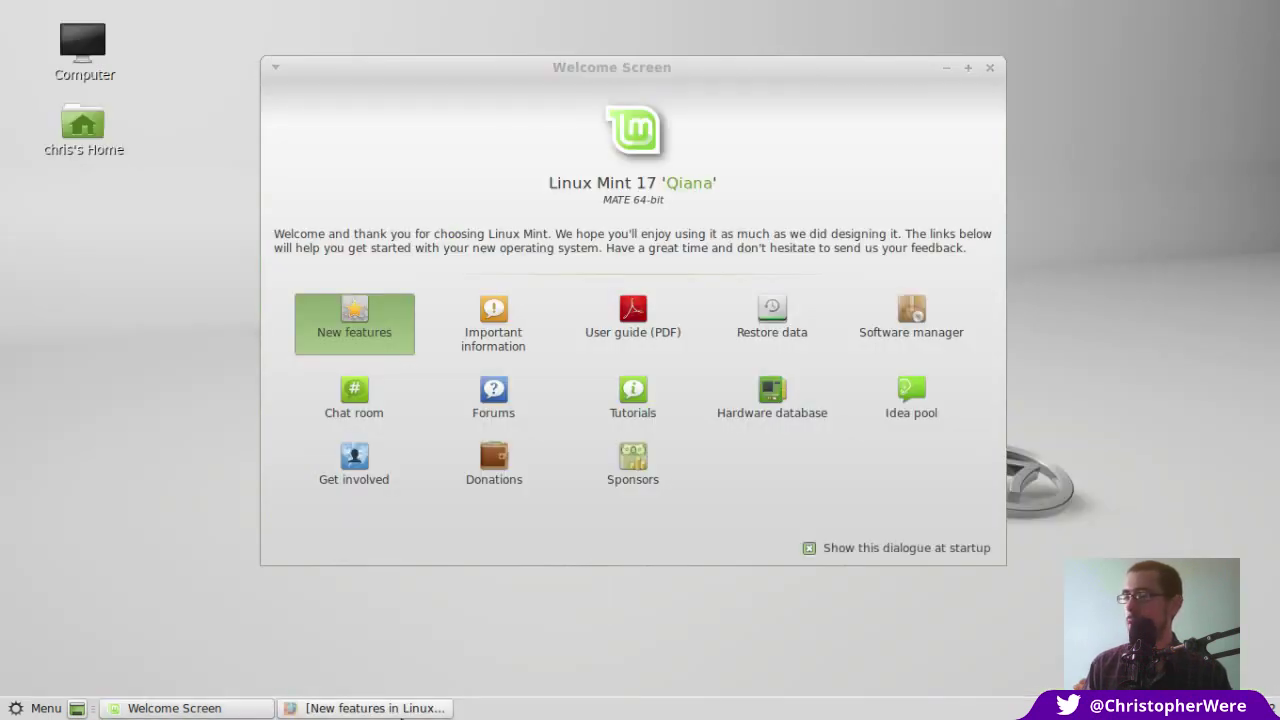
{"action": "left_click", "coordinate": [400, 708]}
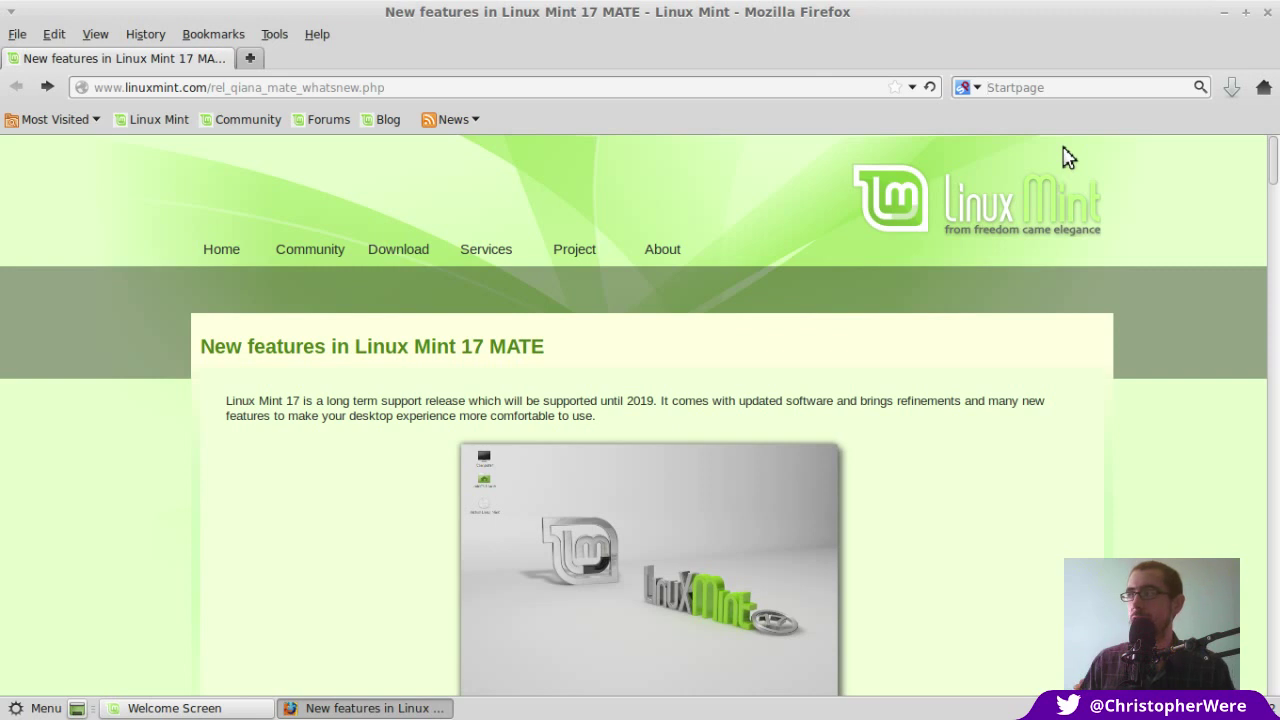
{"action": "left_click", "coordinate": [1228, 14]}
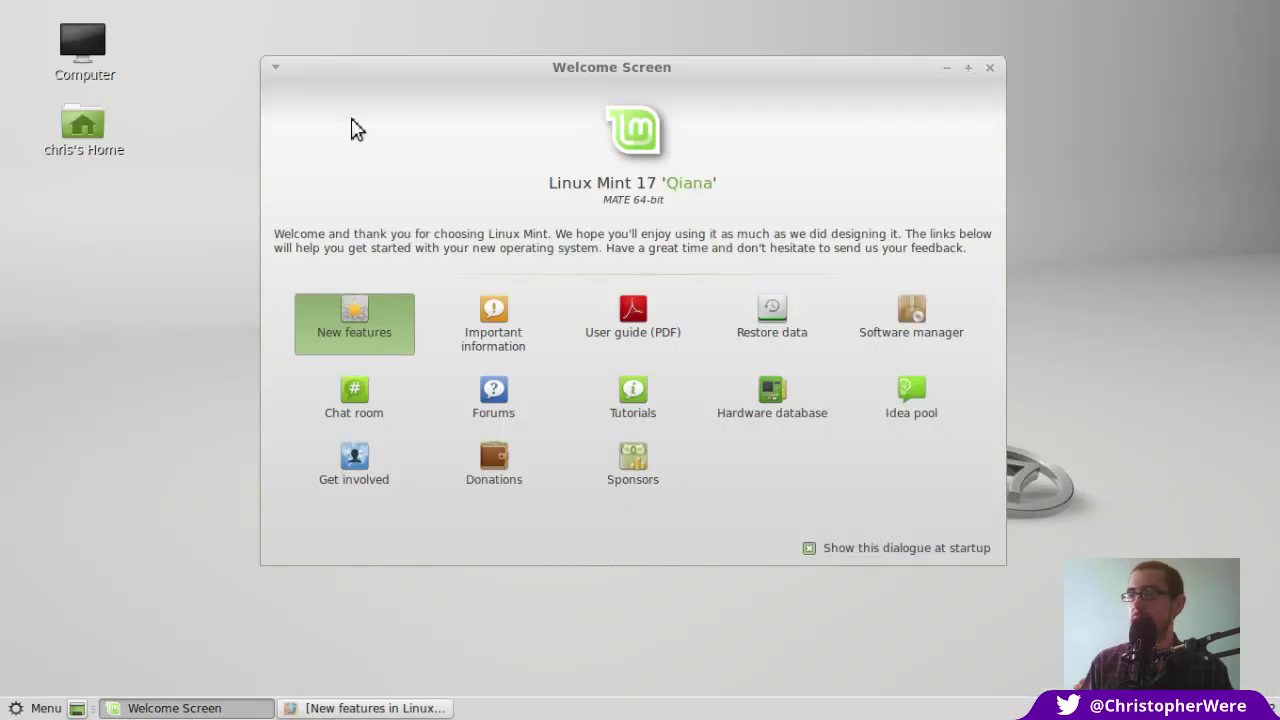
{"action": "left_click", "coordinate": [40, 708]}
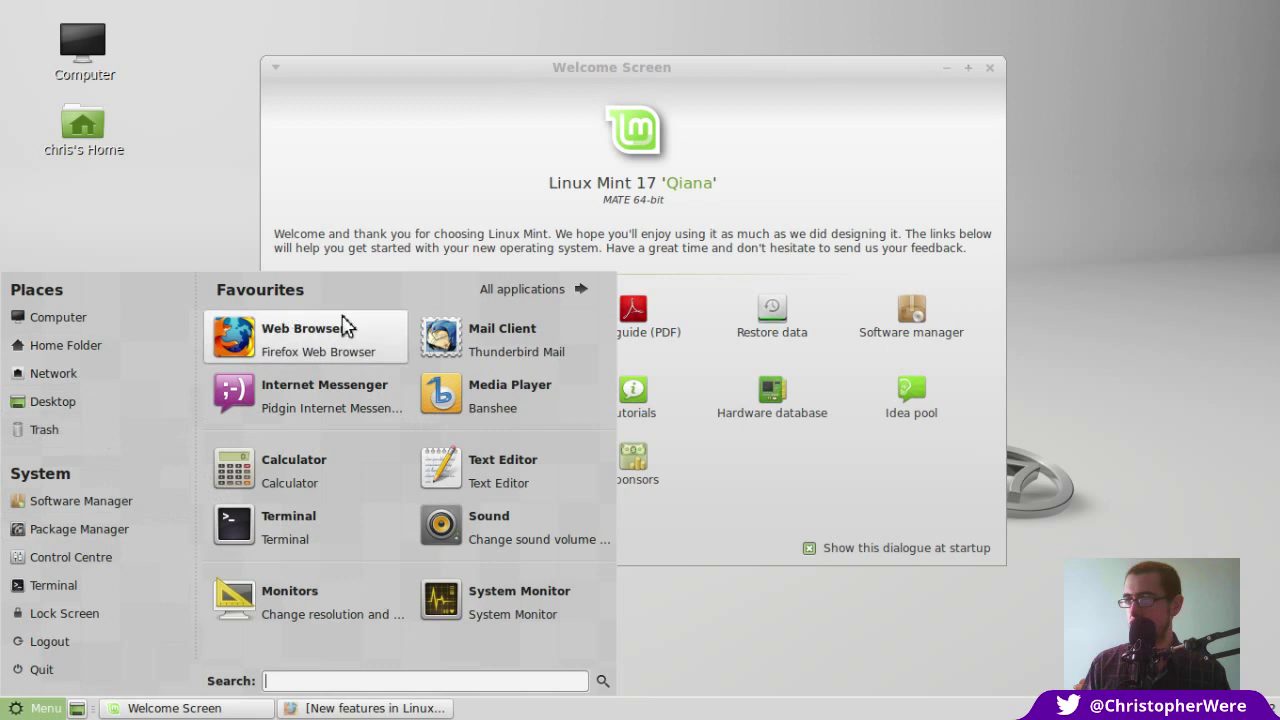
Show All applications in the Mint menu and browse to the Sound & Video category.
{"action": "left_click", "coordinate": [503, 290]}
{"action": "mouse_move", "coordinate": [260, 423]}
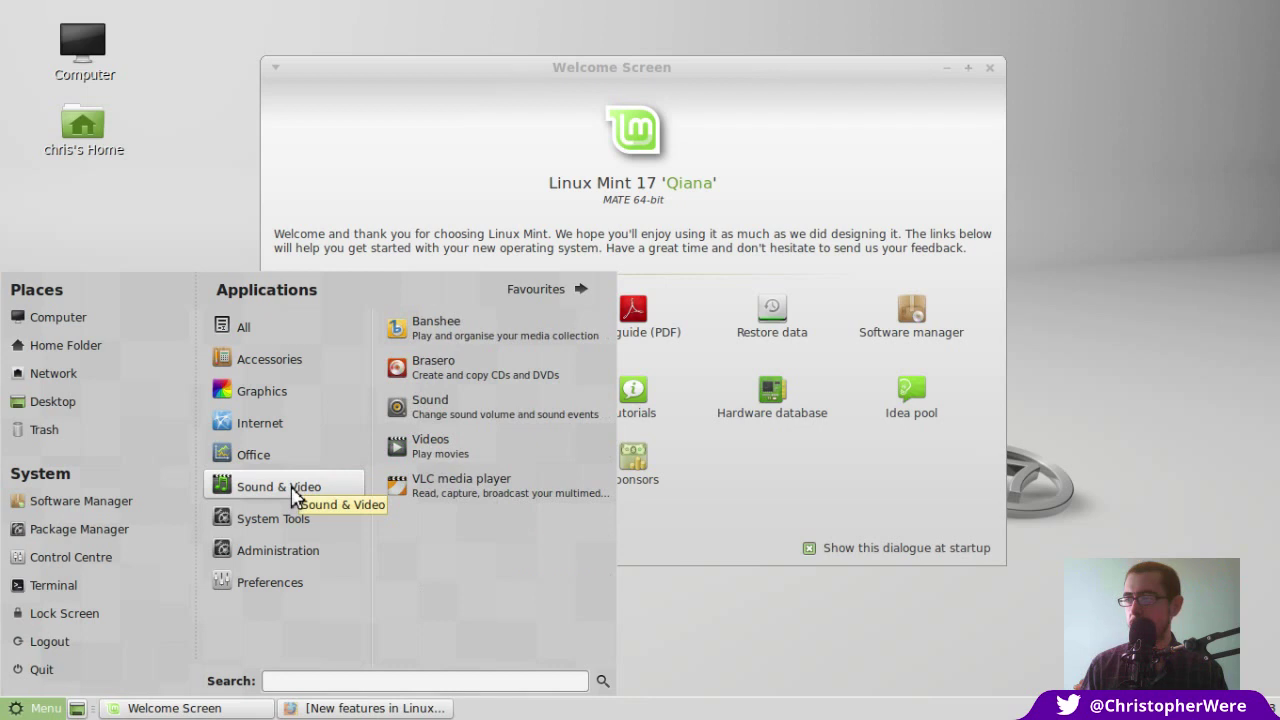
{"action": "mouse_move", "coordinate": [279, 486]}
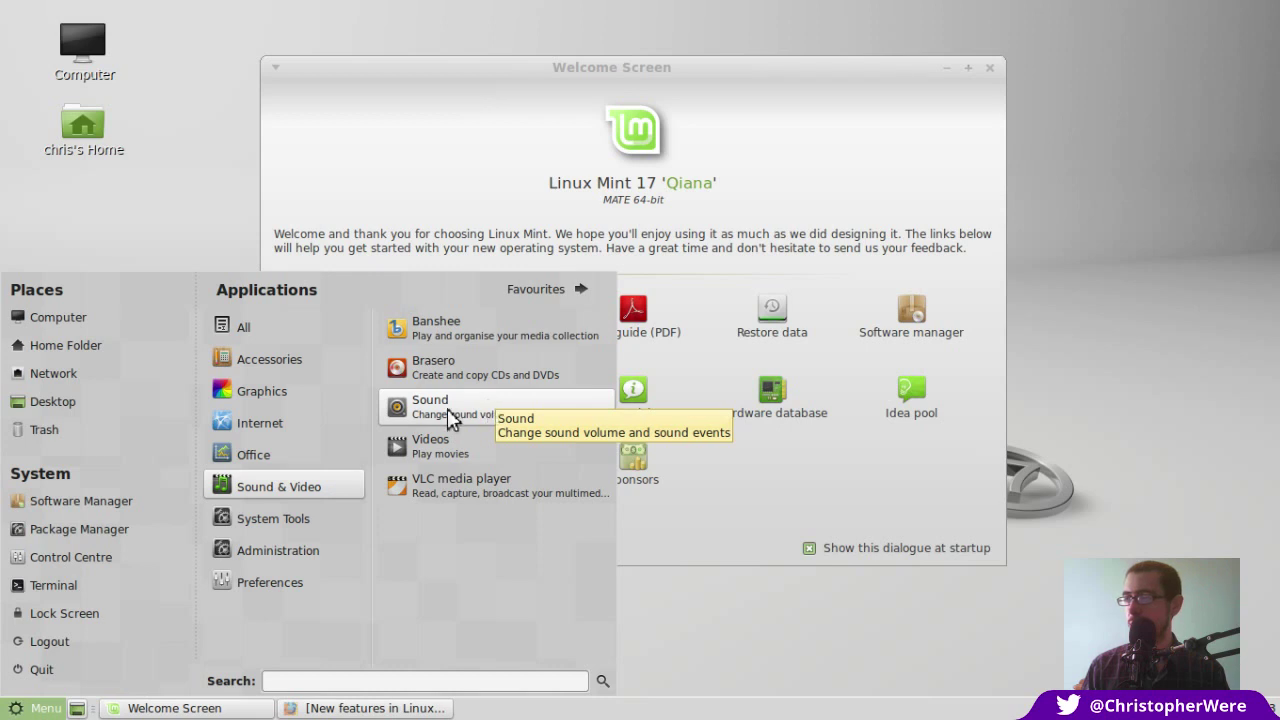
Browse the Sound settings' Input, Output, Hardware and Sound Effects tabs, then close them.
{"action": "left_click", "coordinate": [449, 416]}
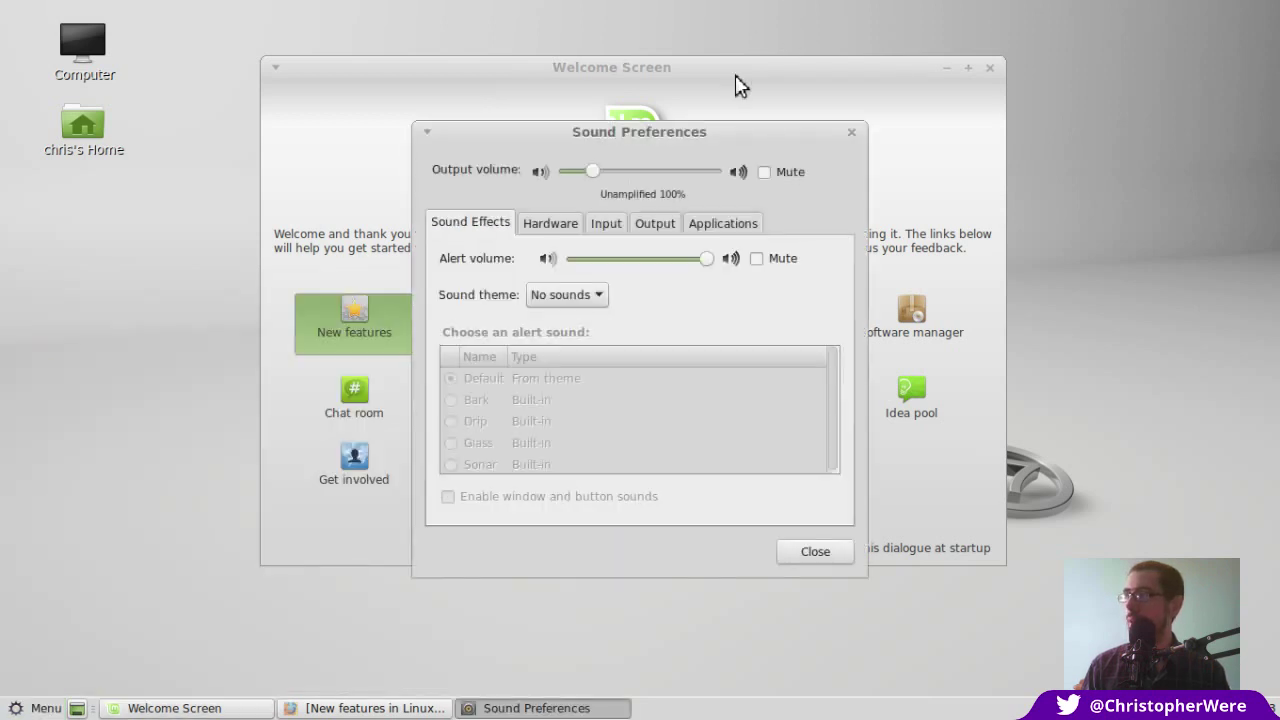
{"action": "left_click", "coordinate": [618, 226]}
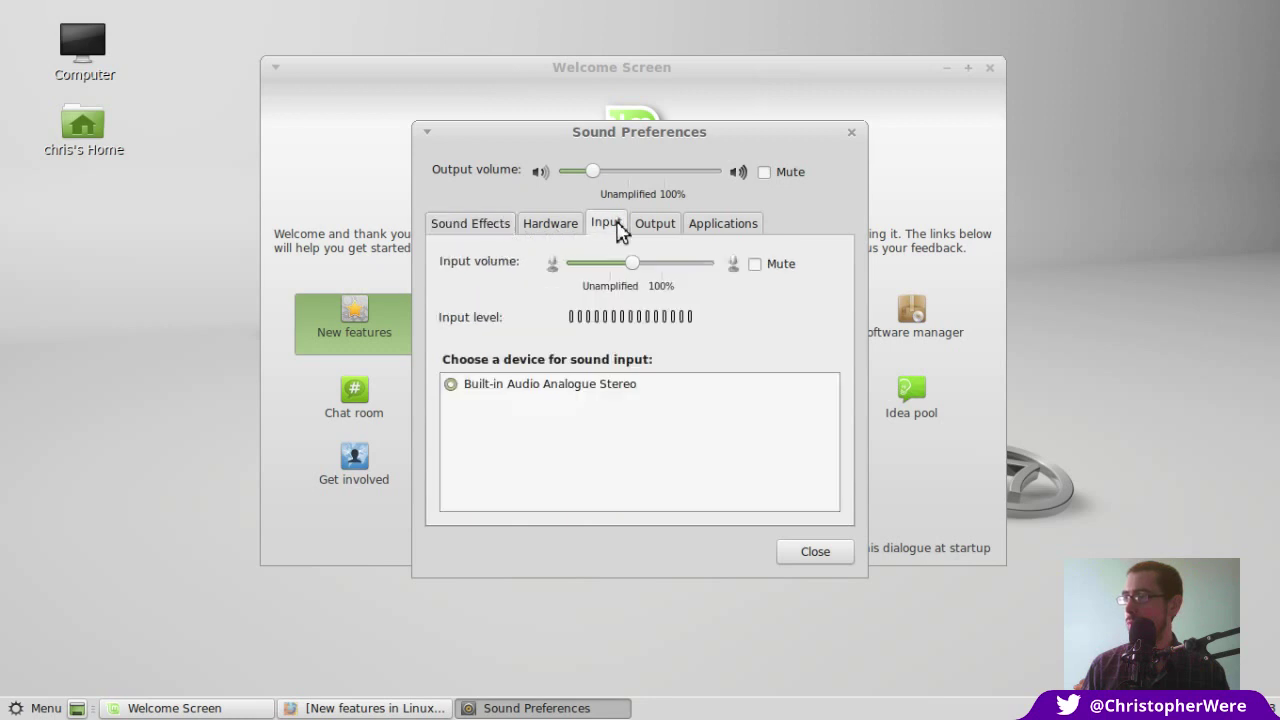
{"action": "left_click", "coordinate": [665, 226]}
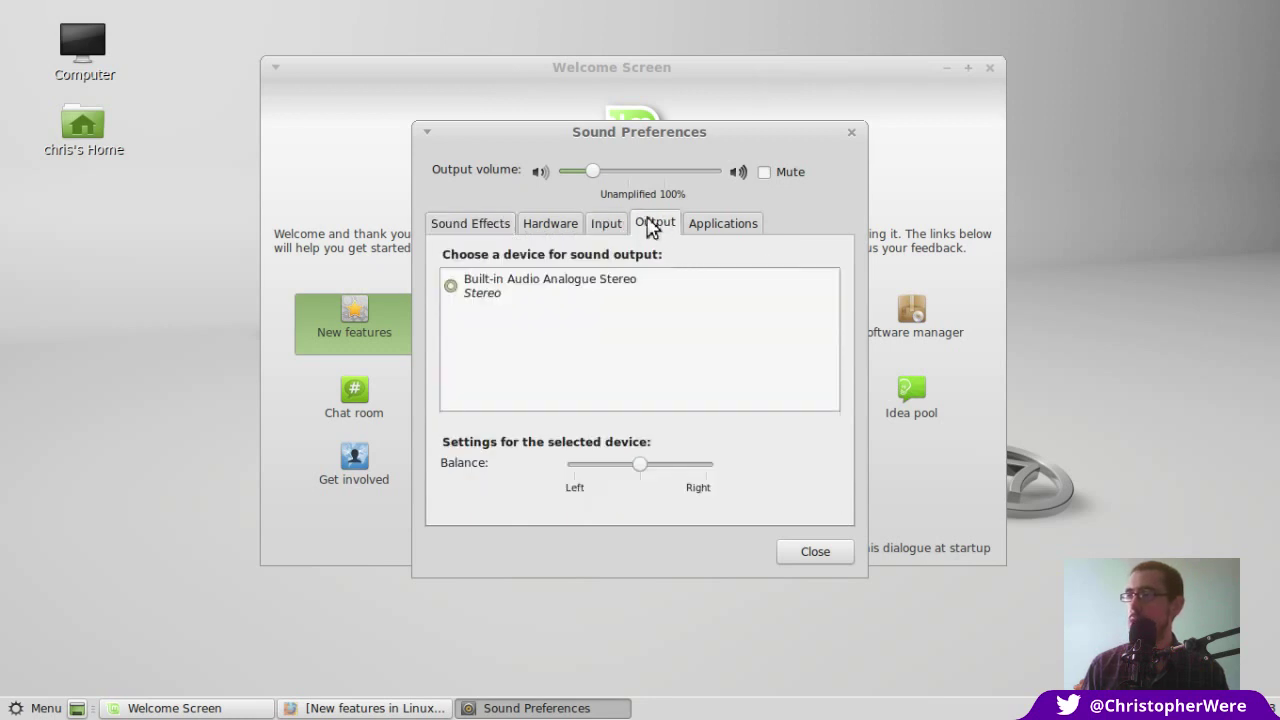
{"action": "left_click", "coordinate": [618, 230]}
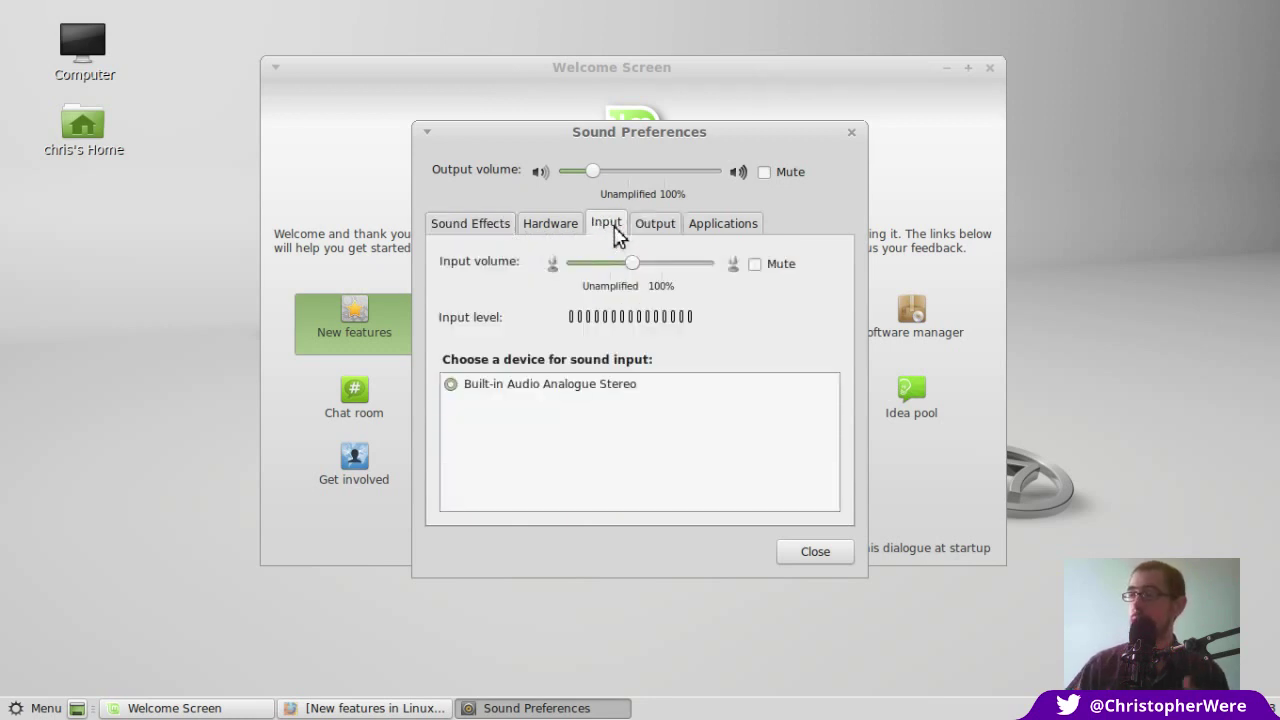
{"action": "left_click", "coordinate": [573, 232]}
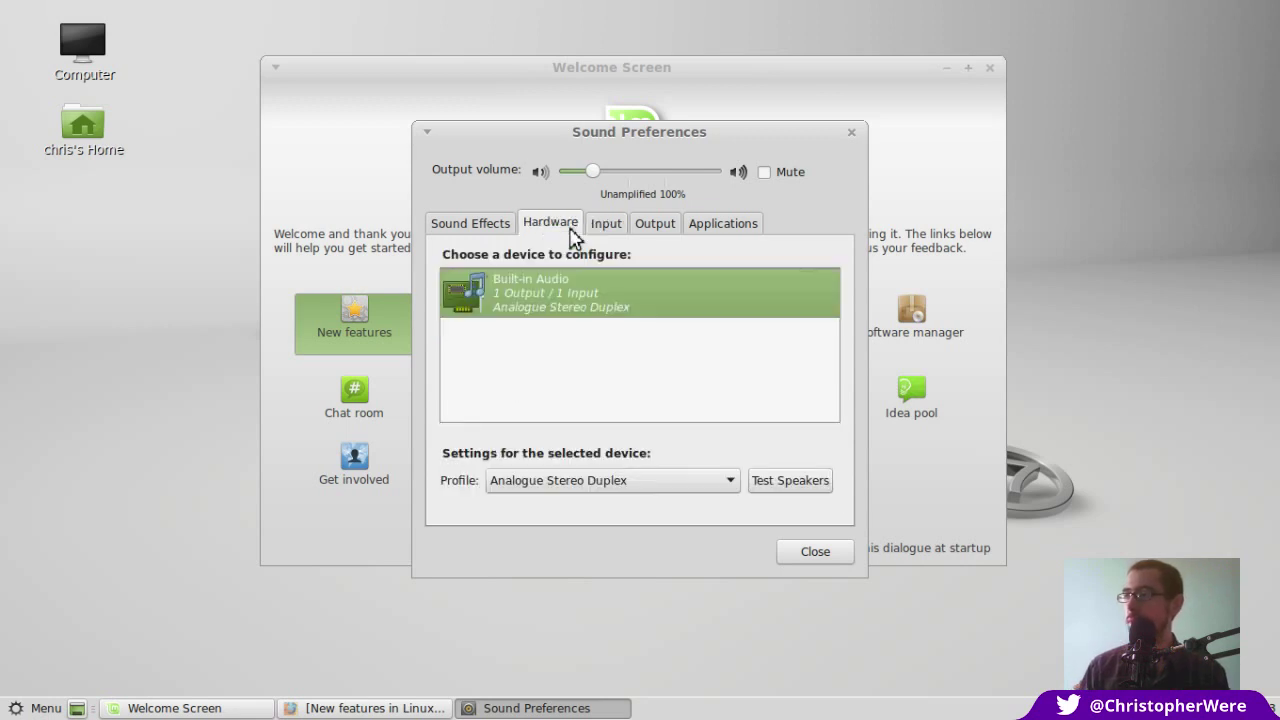
{"action": "left_click", "coordinate": [473, 236]}
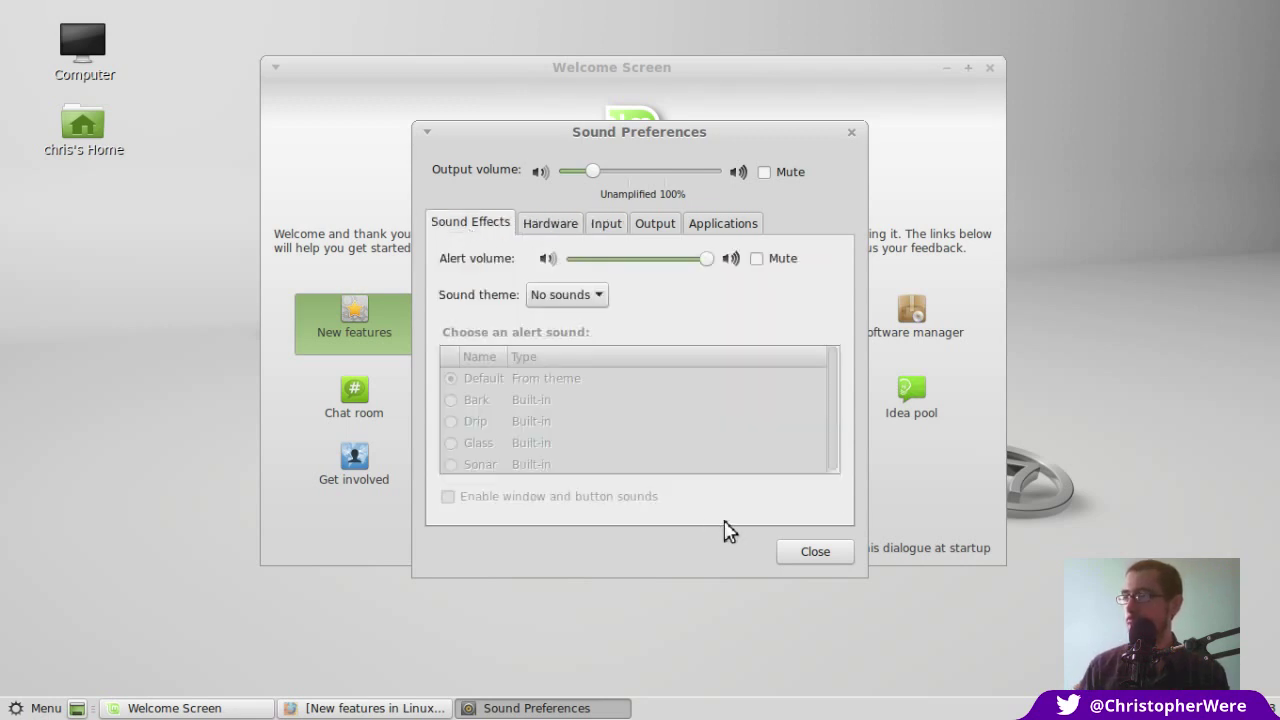
{"action": "left_click", "coordinate": [818, 556]}
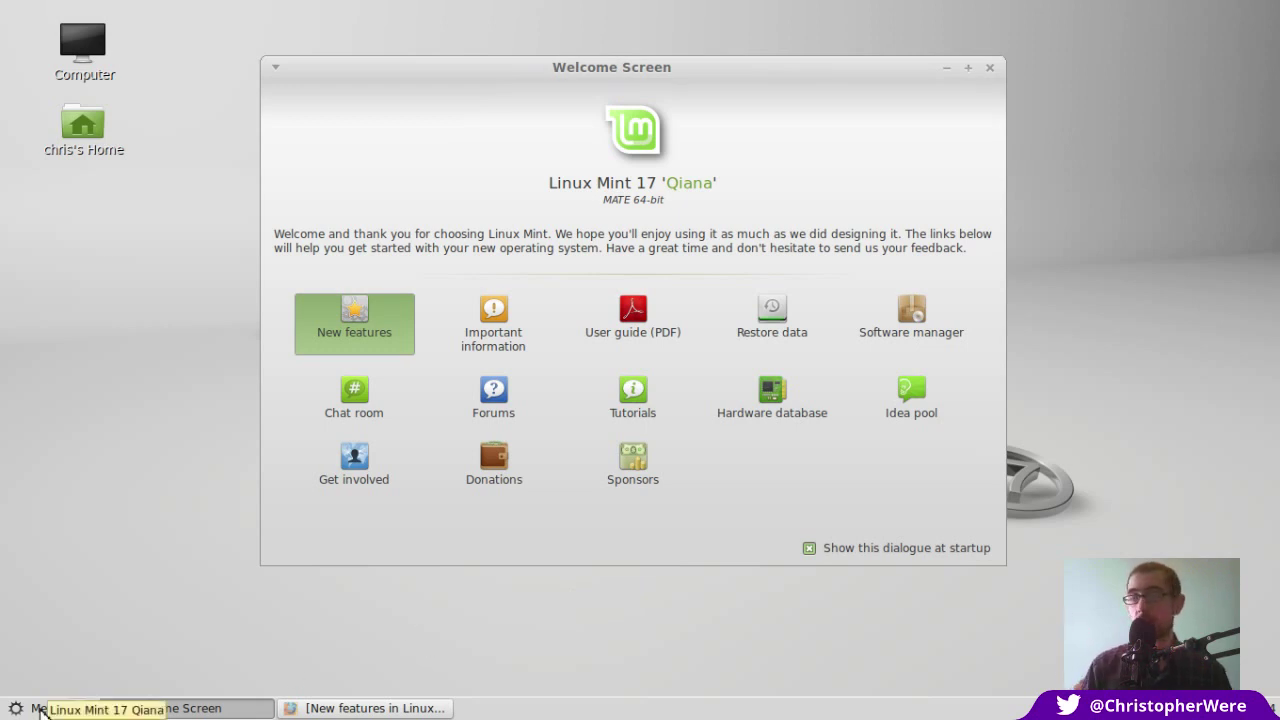
Reopen the Mint menu with Firefox minimised and show the Administration category.
{"action": "left_click", "coordinate": [386, 709]}
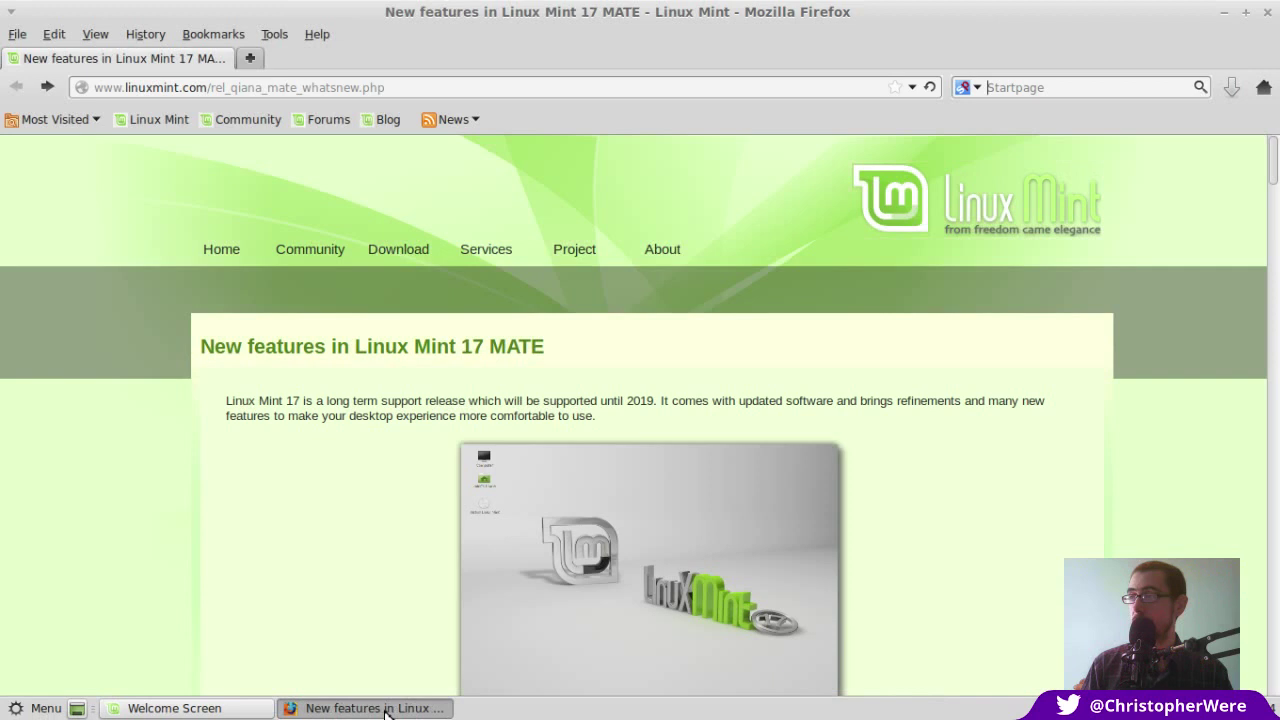
{"action": "left_click", "coordinate": [386, 709]}
{"action": "left_click", "coordinate": [46, 708]}
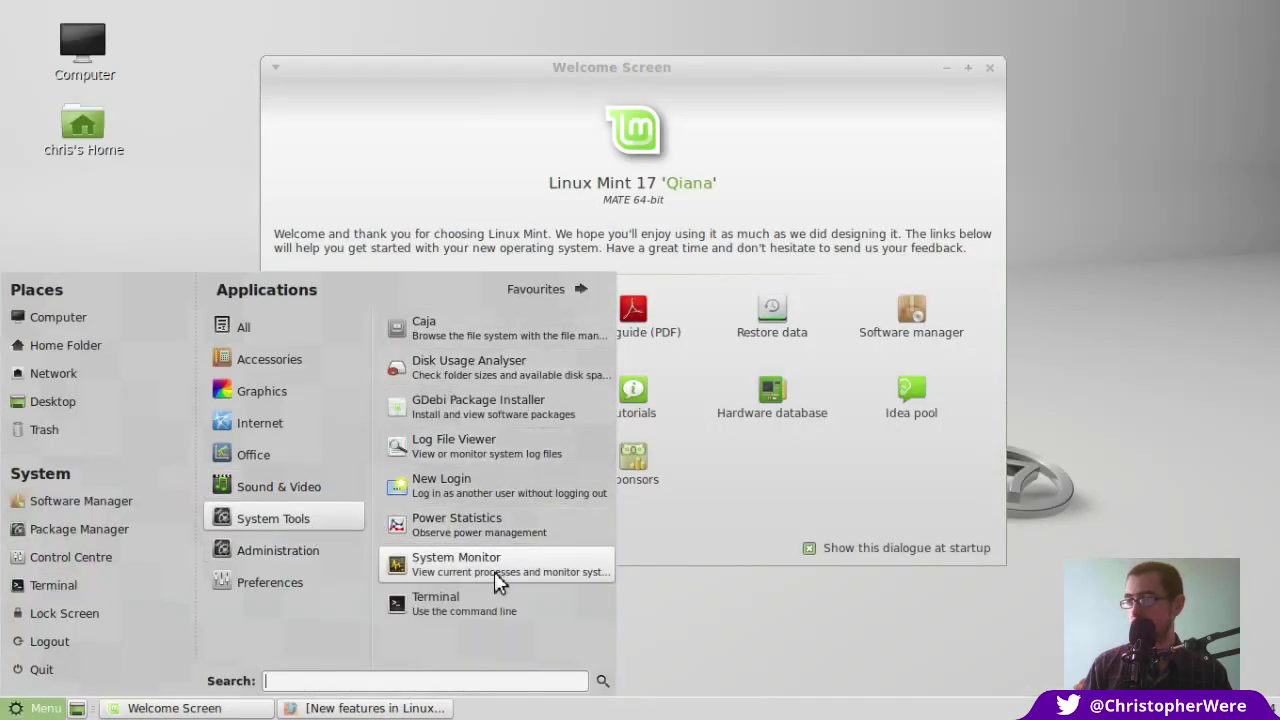
{"action": "mouse_move", "coordinate": [278, 550]}
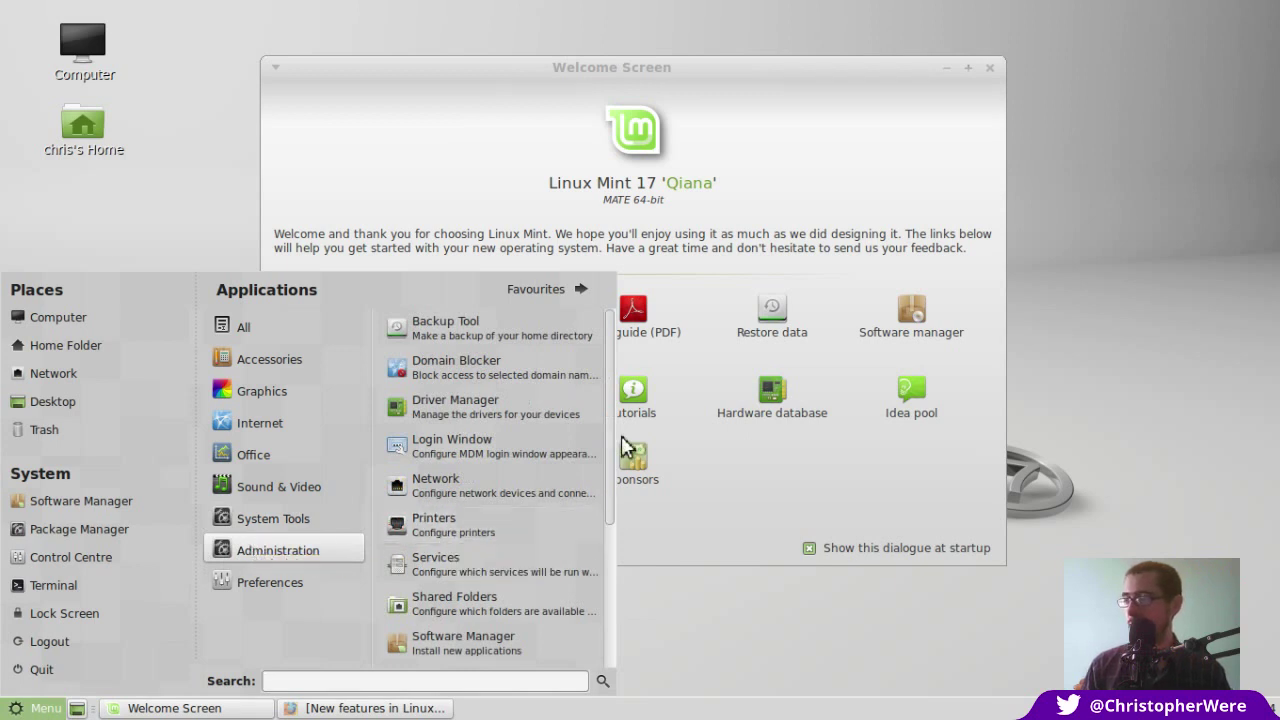
Launch Software Manager from the Welcome Screen, entering the superuser password when prompted.
{"action": "left_click_drag", "start_coordinate": [611, 431], "coordinate": [616, 556]}
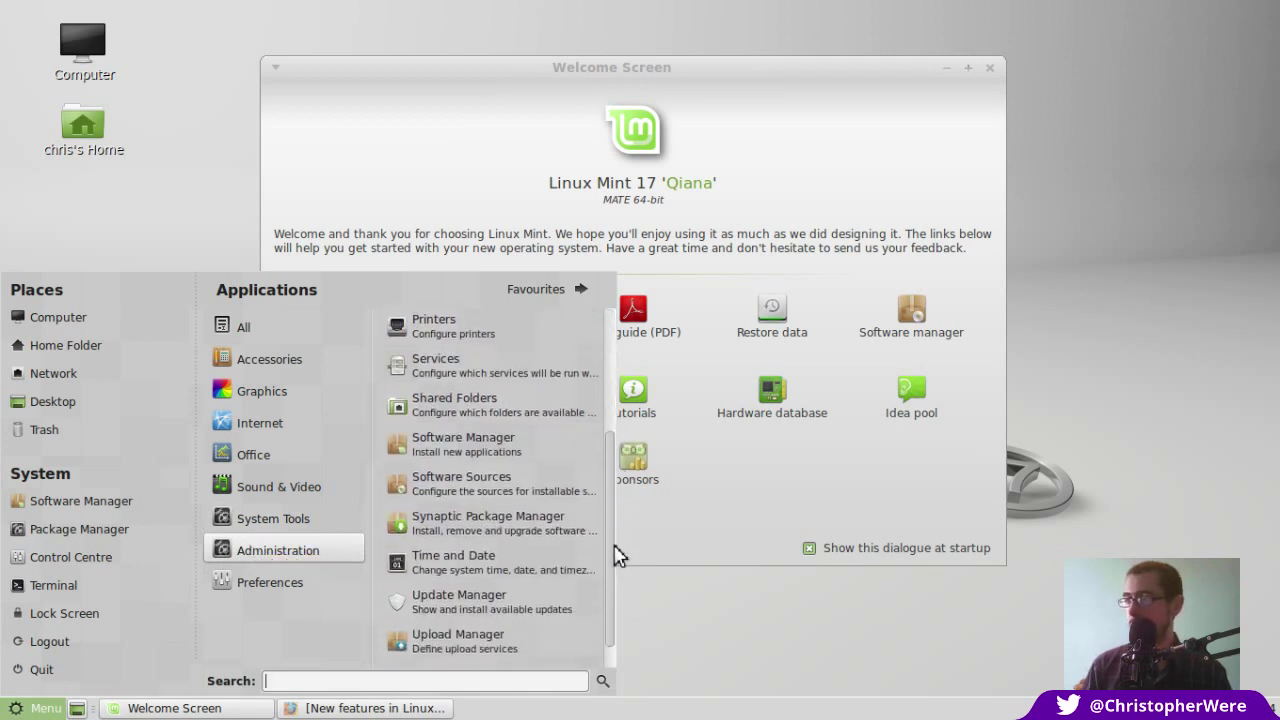
{"action": "left_click", "coordinate": [496, 444]}
{"action": "key", "text": "Return"}
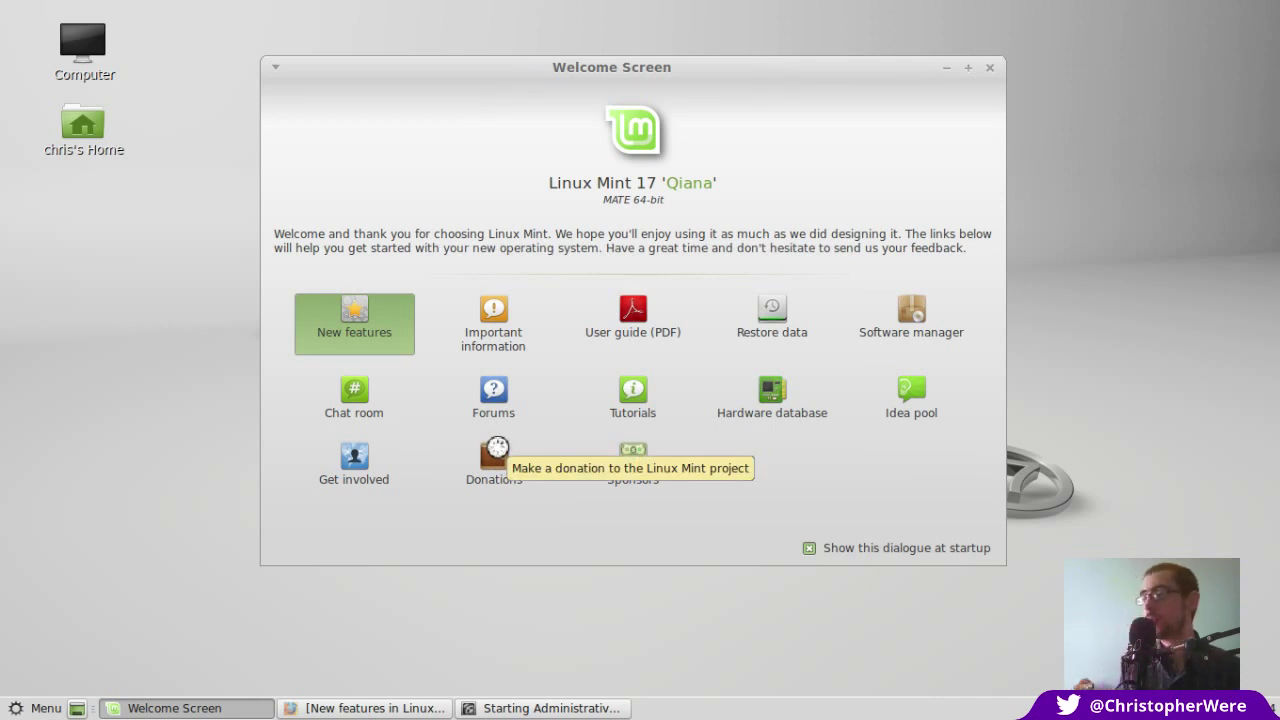
{"action": "left_click", "coordinate": [494, 455]}
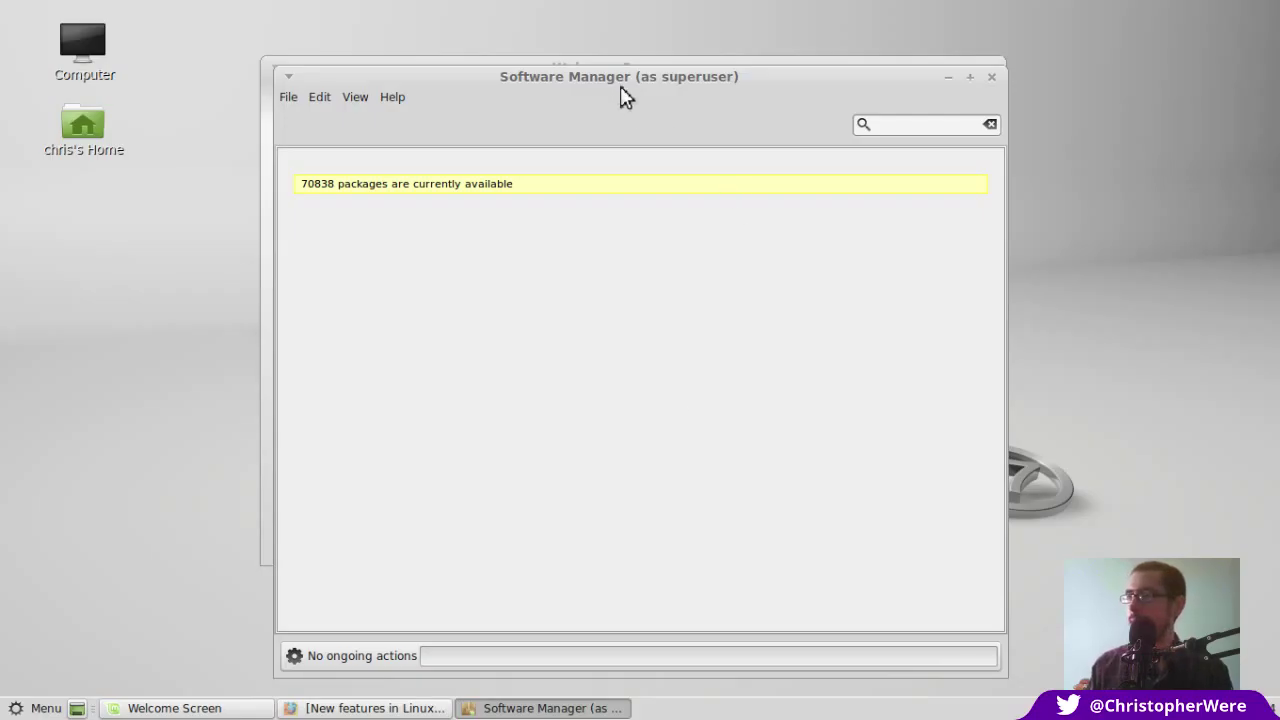
Move Software Manager and the Welcome Screen apart, keeping Software Manager in front.
{"action": "mouse_move", "coordinate": [622, 83]}
{"action": "left_mouse_down"}
{"action": "mouse_move", "coordinate": [748, 50]}
{"action": "mouse_move", "coordinate": [397, 66]}
{"action": "left_mouse_up"}
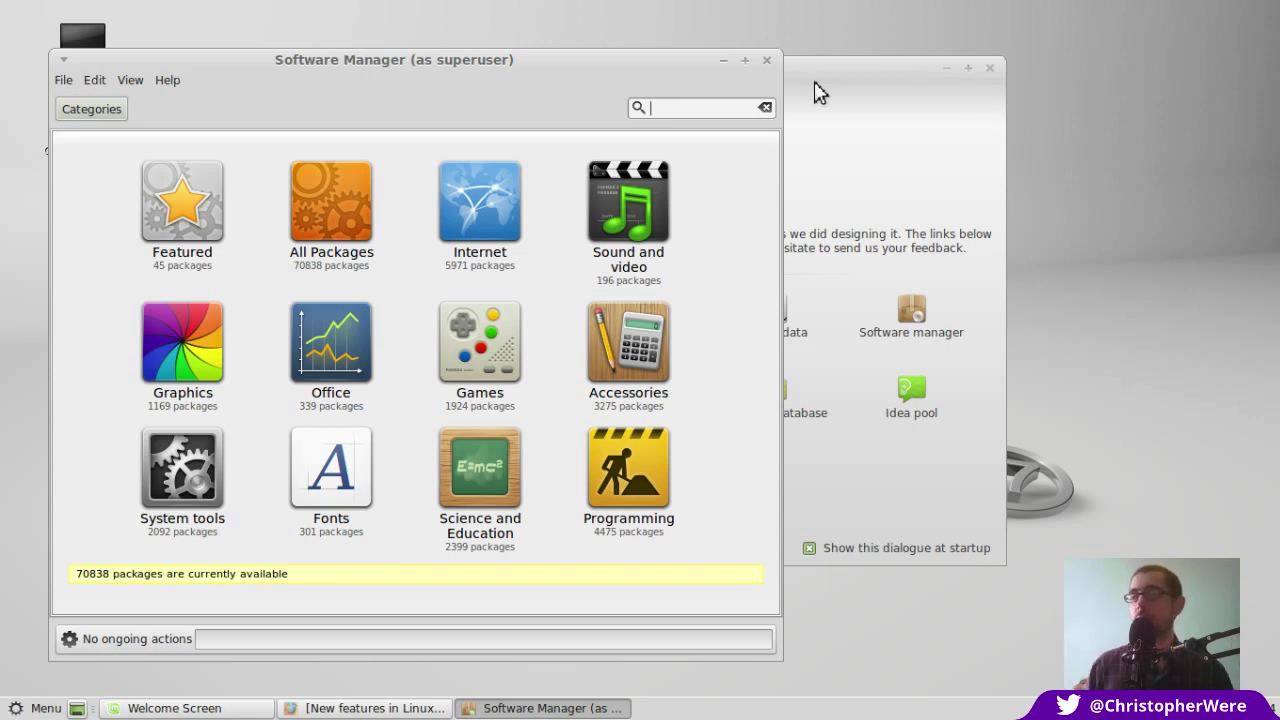
{"action": "left_click_drag", "start_coordinate": [815, 92], "coordinate": [1036, 197]}
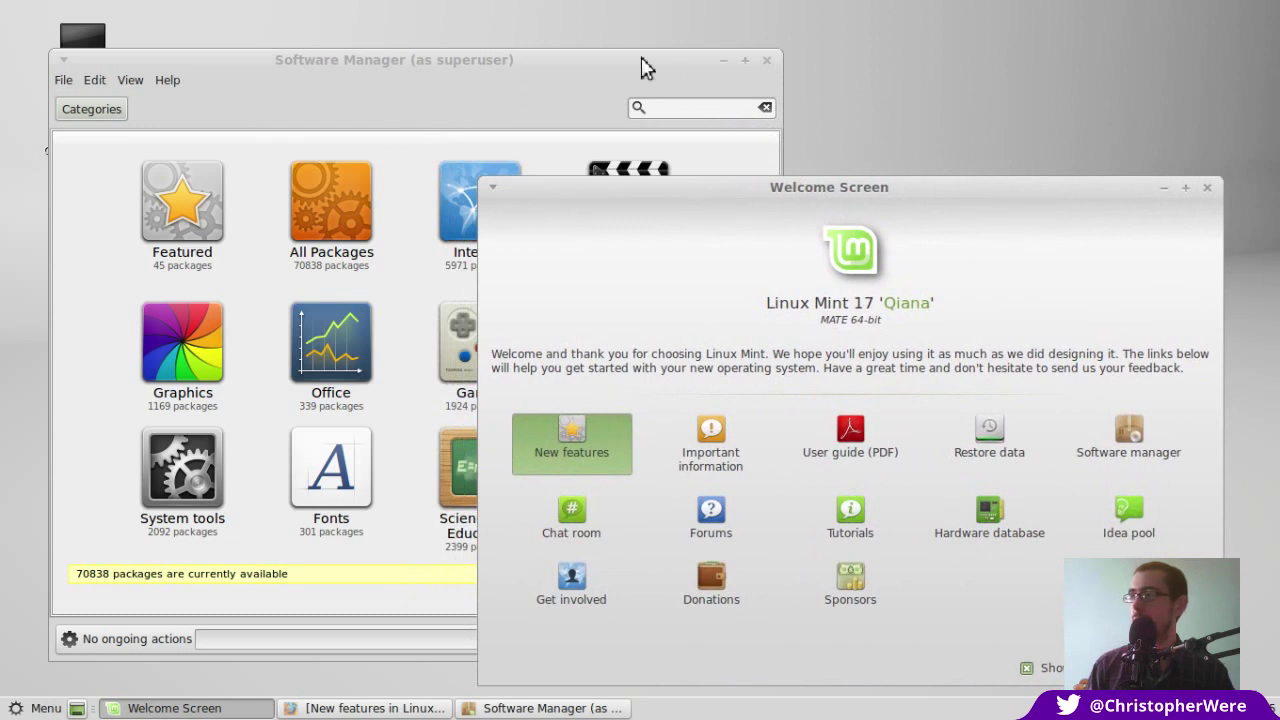
{"action": "left_click", "coordinate": [604, 62]}
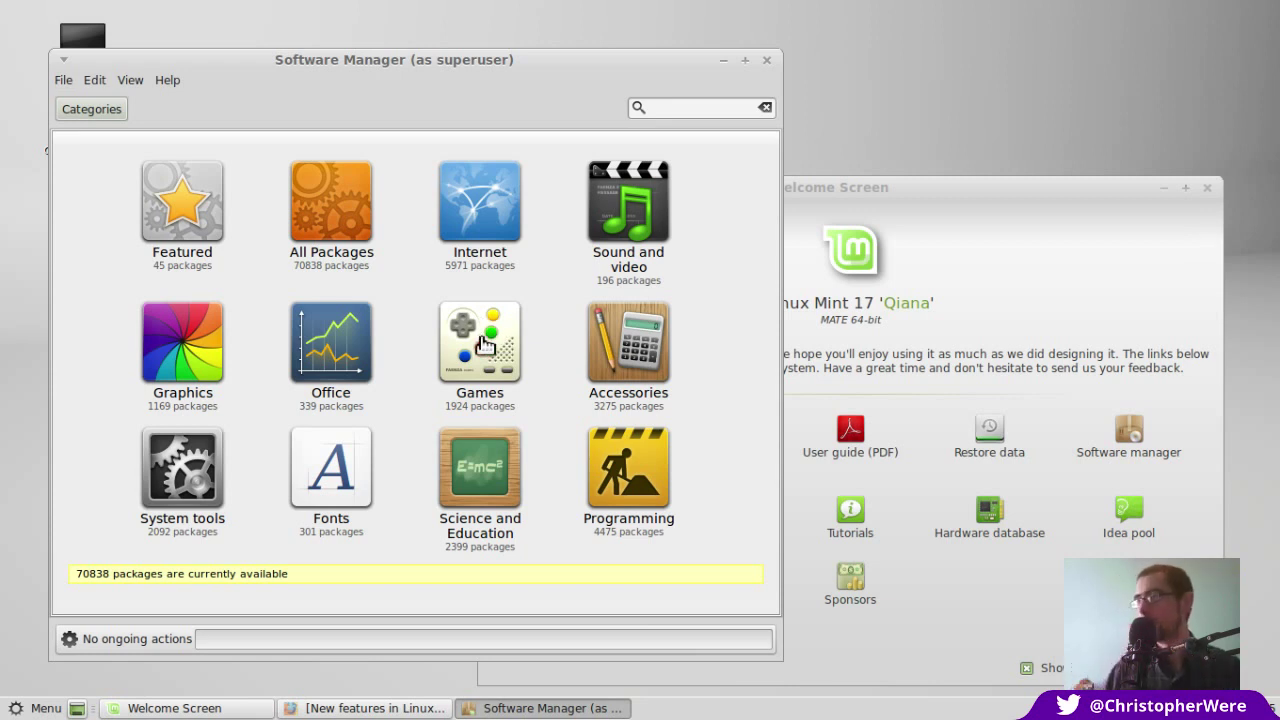
Open the Games category and scroll down through its game packages.
{"action": "left_click", "coordinate": [484, 345]}
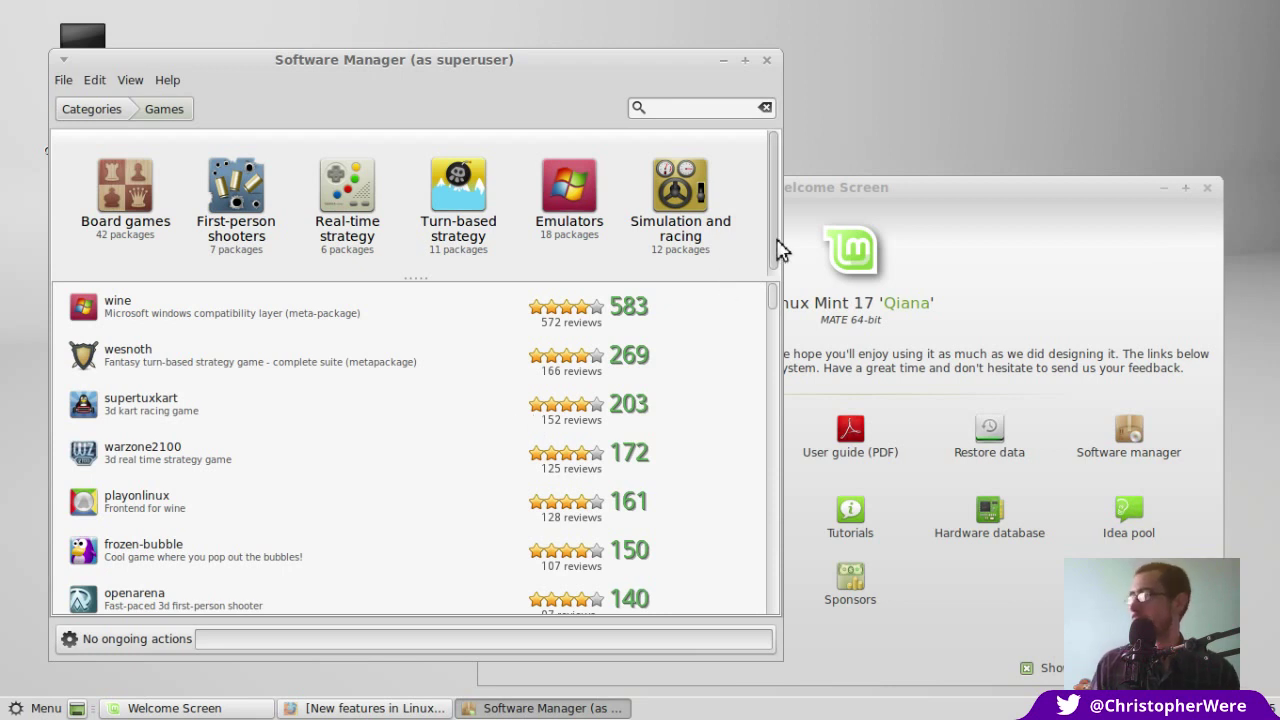
{"action": "scroll", "coordinate": [778, 308], "scroll_direction": "down", "scroll_amount": 1}
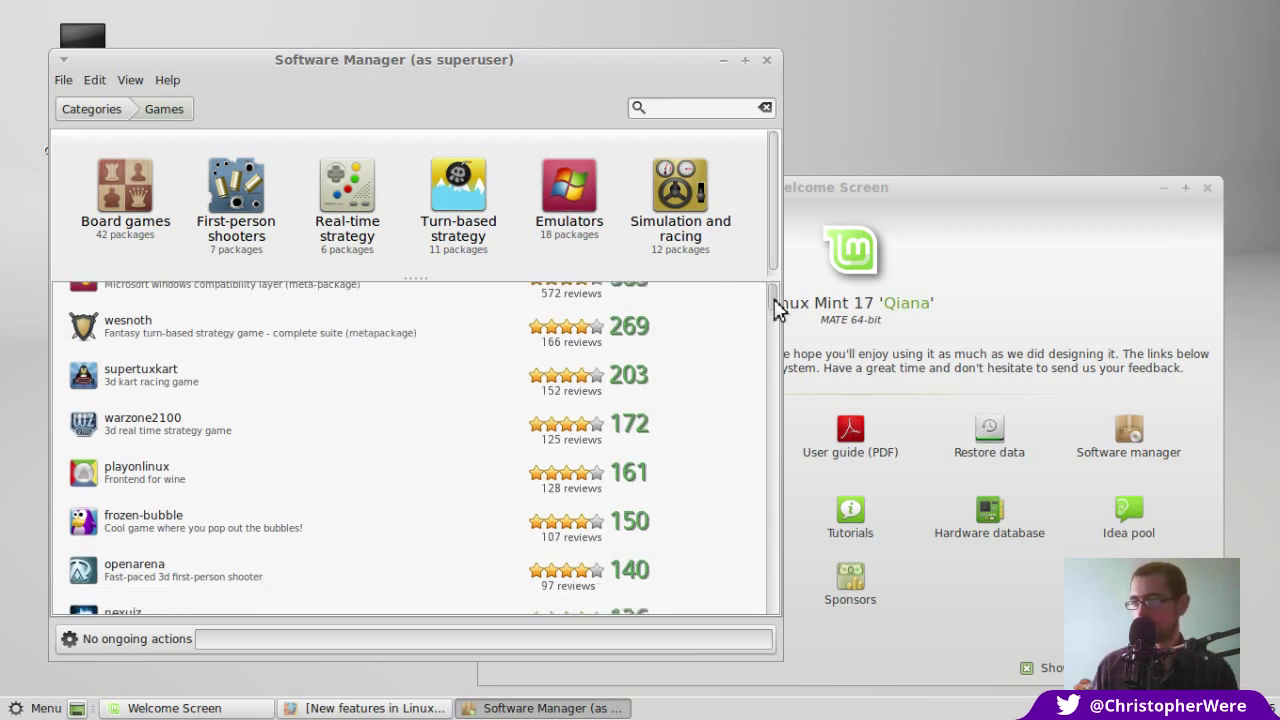
{"action": "scroll", "coordinate": [778, 308], "scroll_direction": "down", "scroll_amount": 4}
{"action": "scroll", "coordinate": [772, 314], "scroll_direction": "down", "scroll_amount": 6}
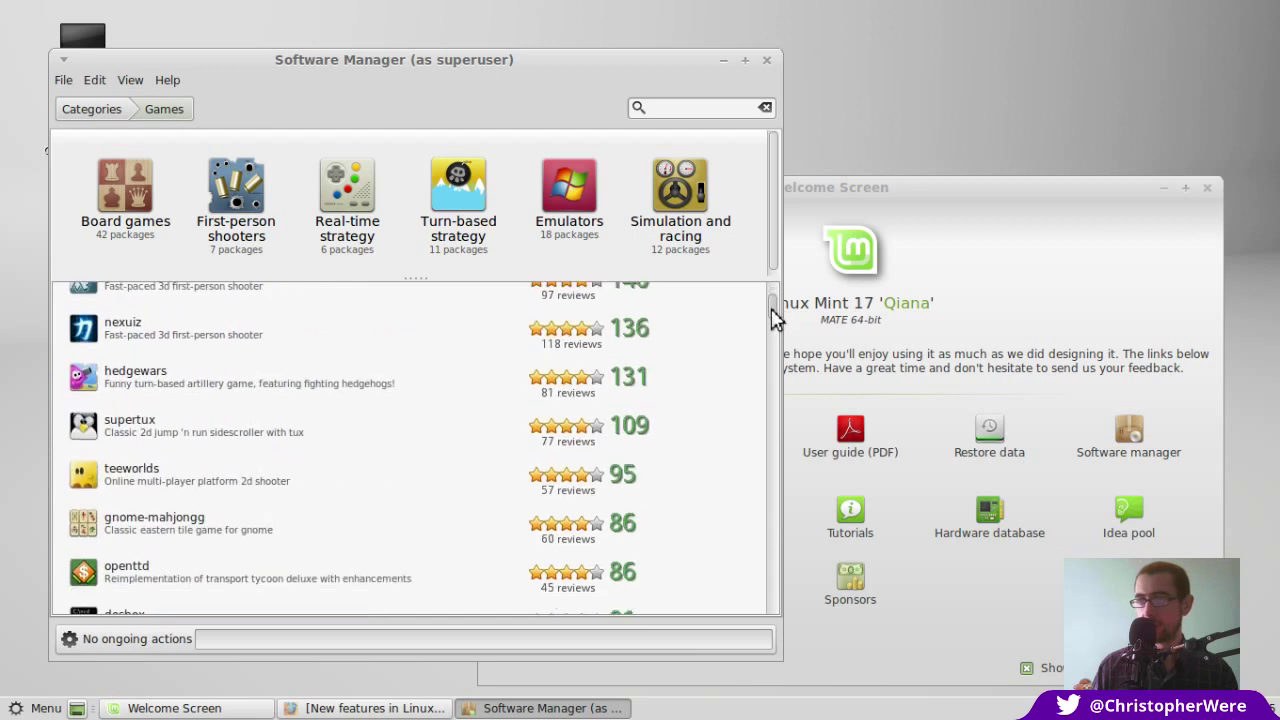
{"action": "scroll", "coordinate": [768, 318], "scroll_direction": "down", "scroll_amount": 6}
{"action": "scroll", "coordinate": [768, 331], "scroll_direction": "down", "scroll_amount": 3}
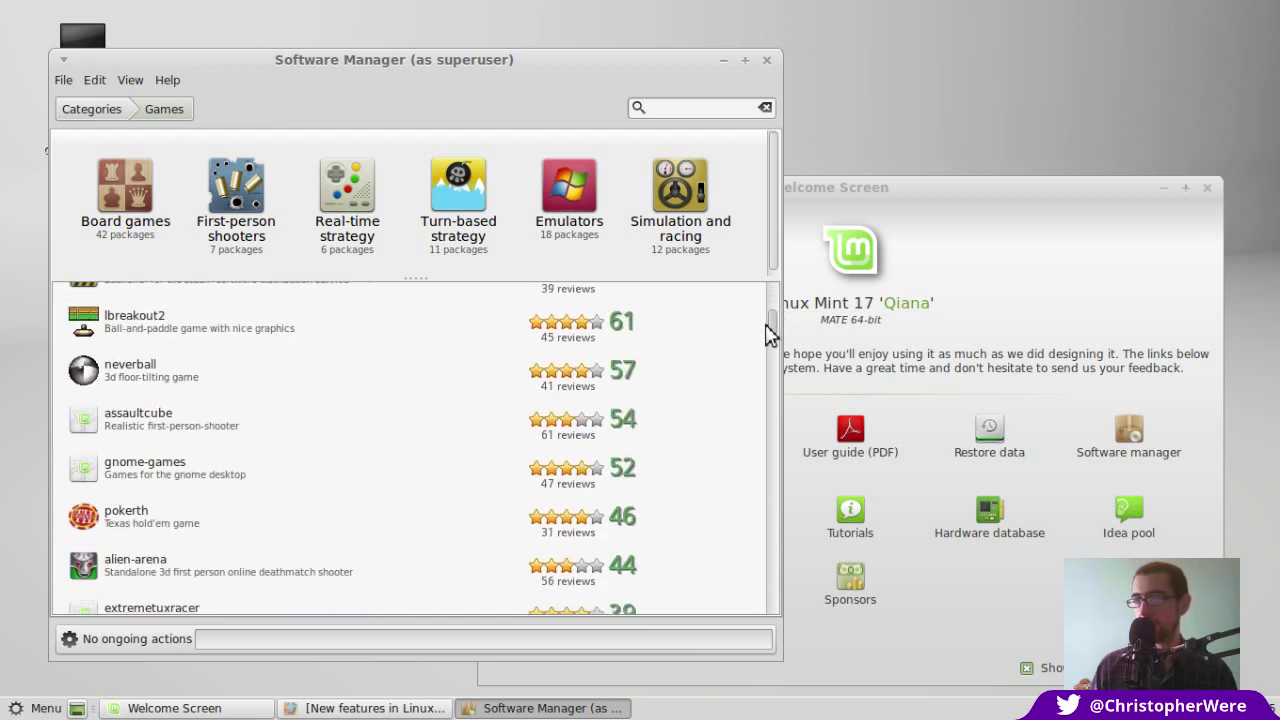
{"action": "scroll", "coordinate": [770, 333], "scroll_direction": "down", "scroll_amount": 3}
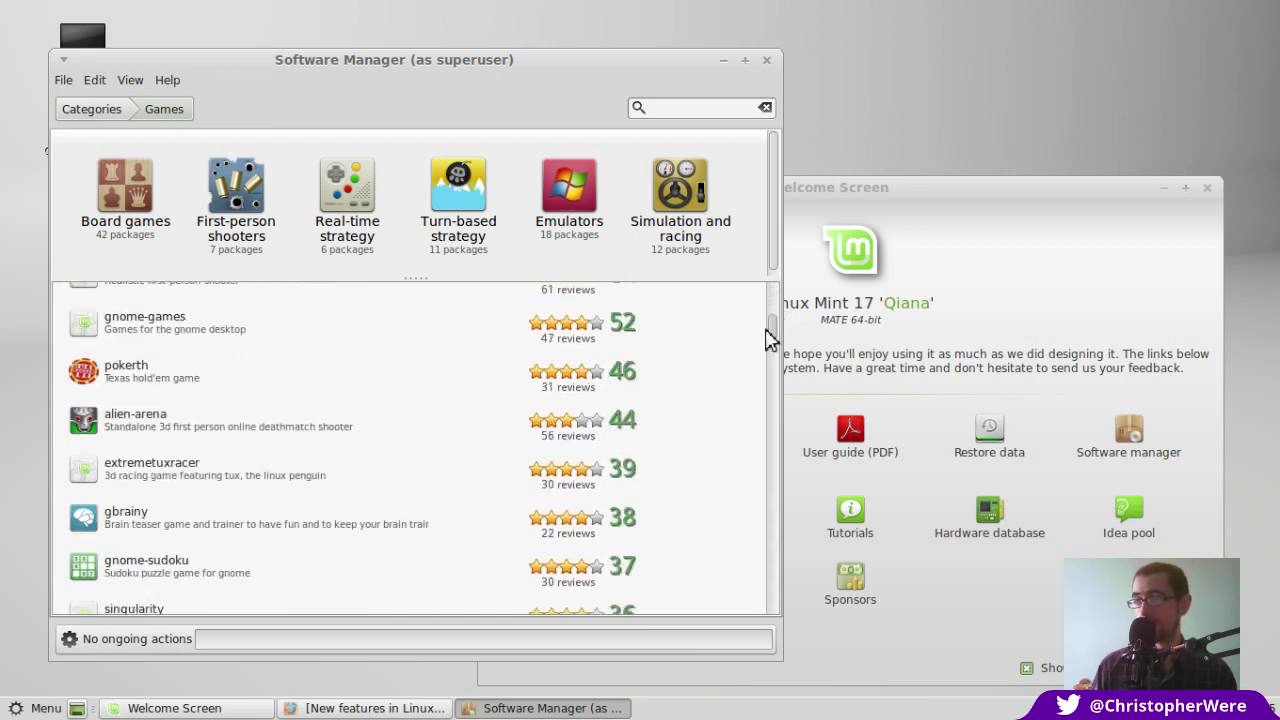
Search for steam and view the steam-launcher package before returning to the overview.
{"action": "left_click", "coordinate": [683, 110]}
{"action": "type", "text": "steam"}
{"action": "left_click", "coordinate": [307, 207]}
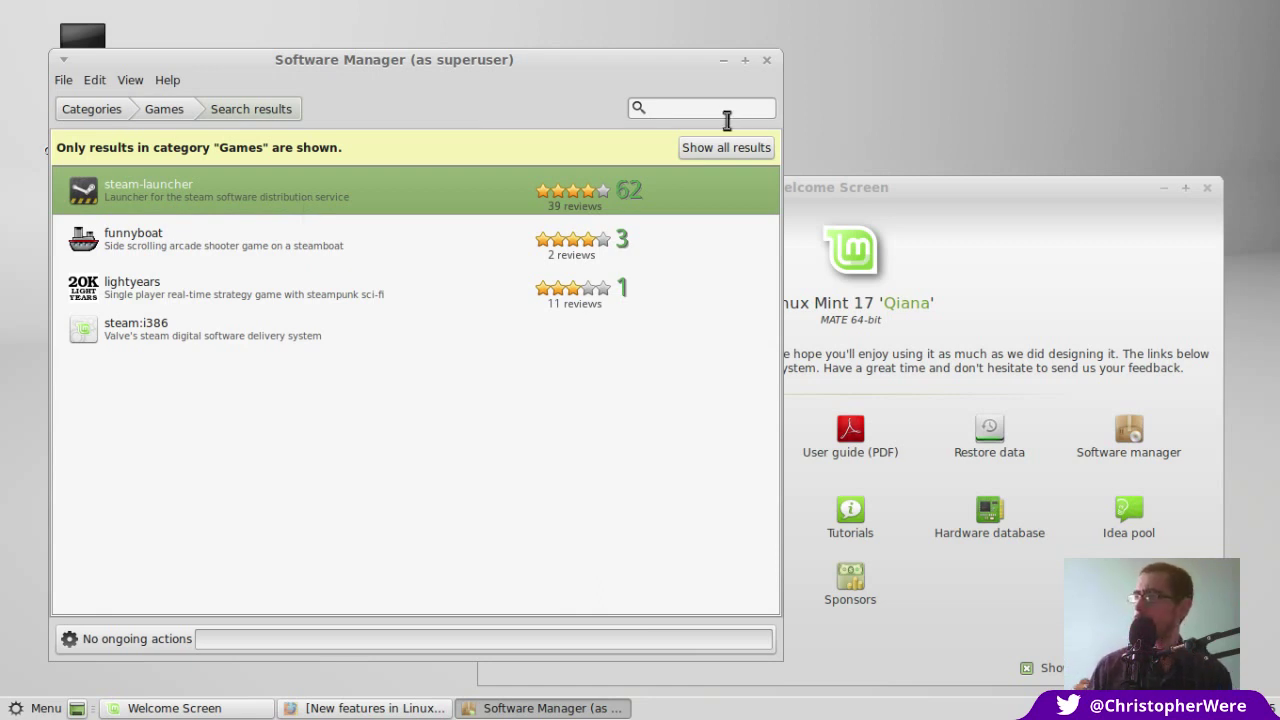
{"action": "left_click", "coordinate": [122, 114]}
Search for skype, then picasa, then google earth, reviewing each result list.
{"action": "left_click", "coordinate": [655, 109]}
{"action": "type", "text": "skype"}
{"action": "key", "text": "Return"}
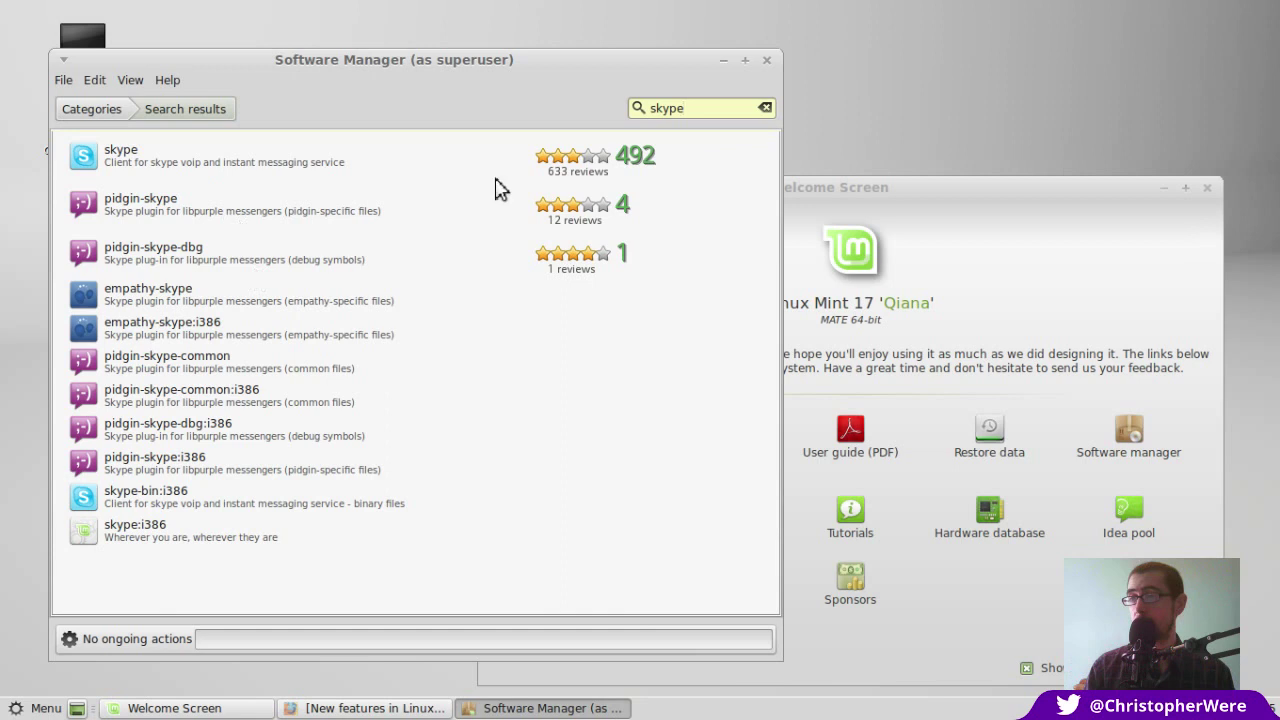
{"action": "double_click", "coordinate": [703, 110]}
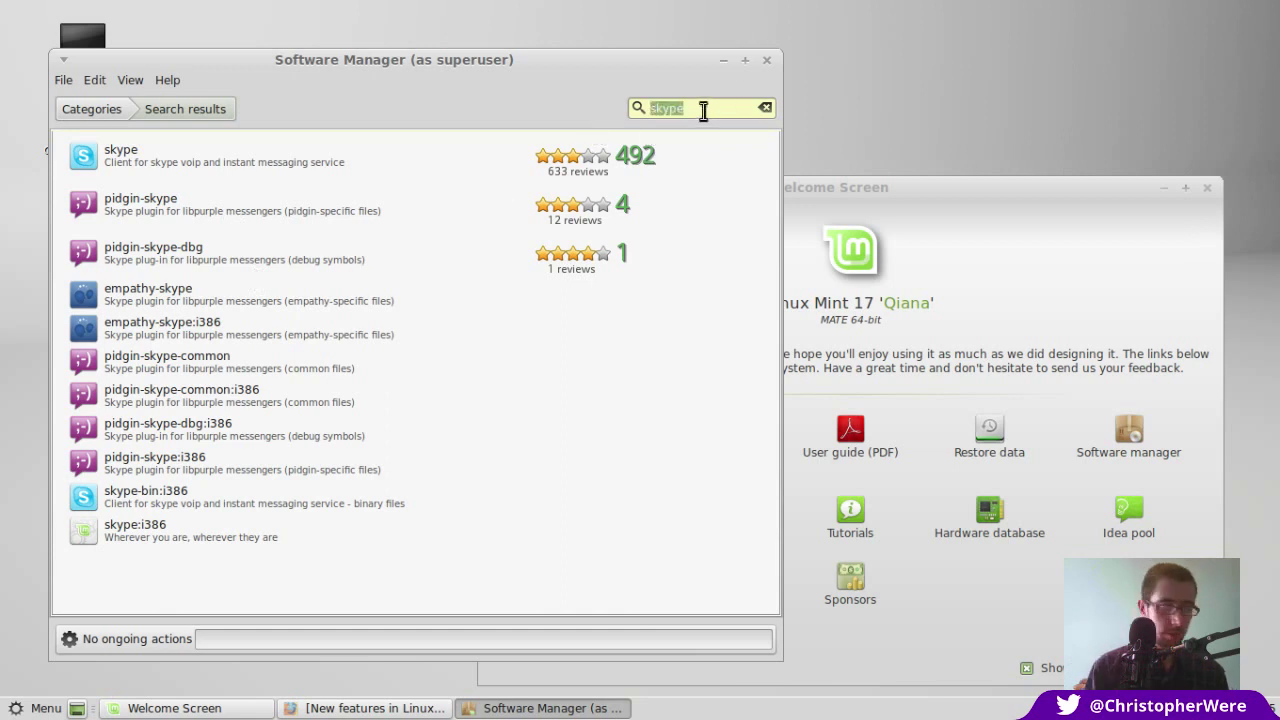
{"action": "type", "text": "picasa"}
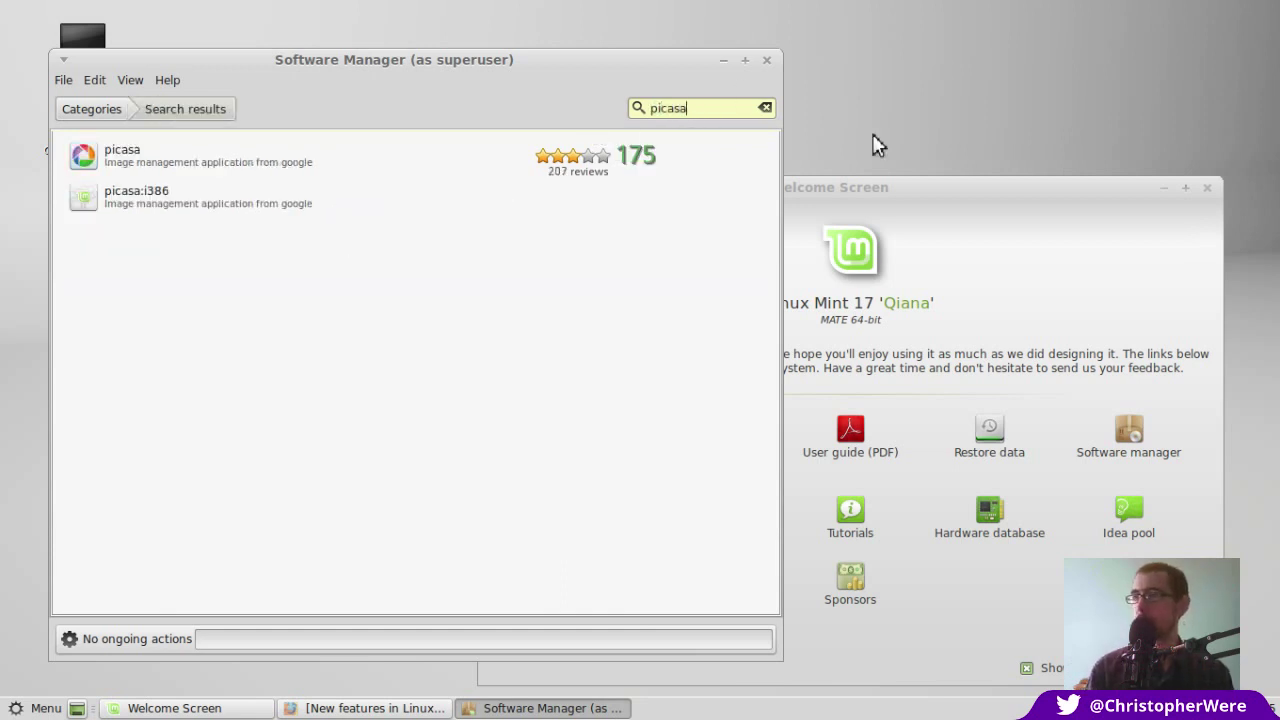
{"action": "double_click", "coordinate": [700, 107]}
{"action": "type", "text": "google ear"}
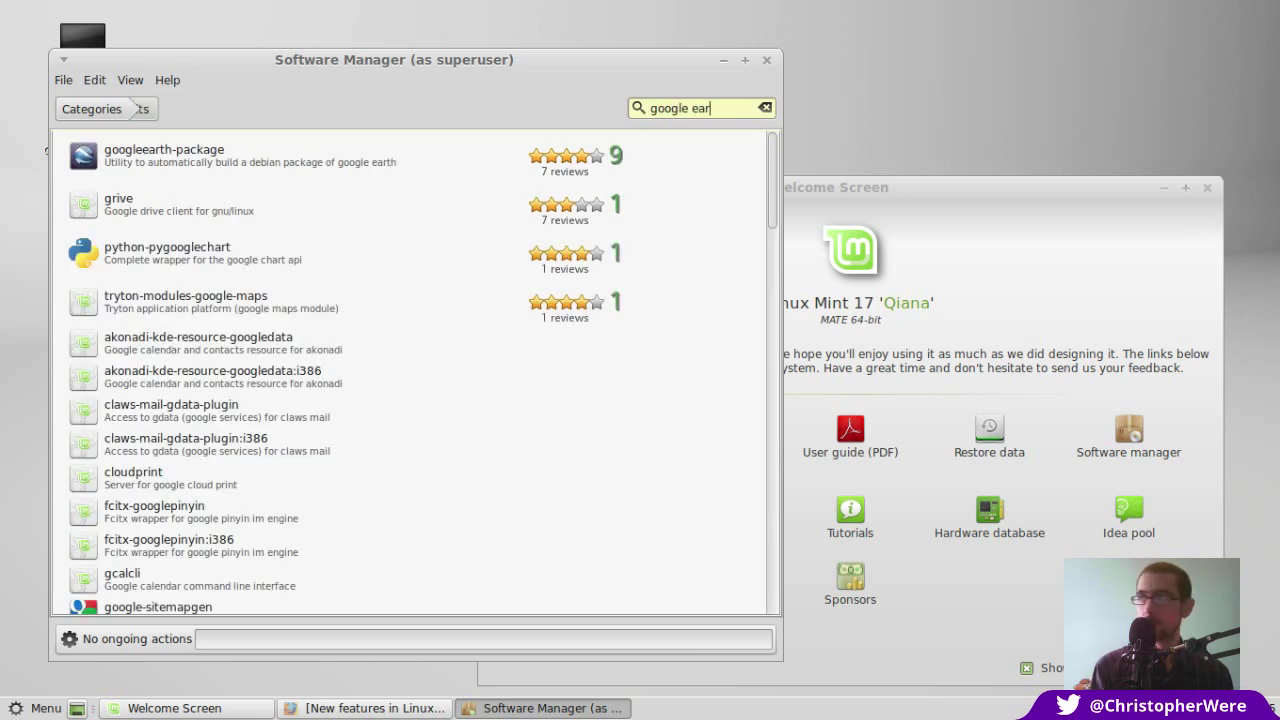
{"action": "type", "text": "th"}
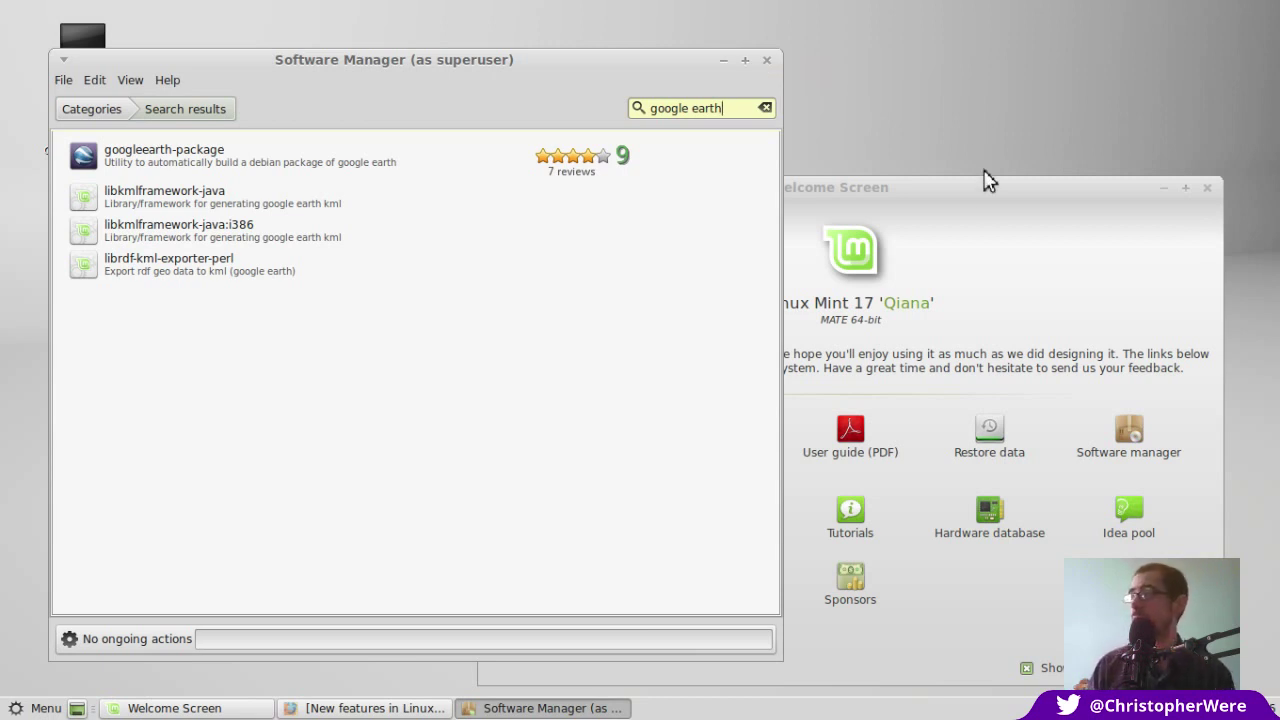
{"action": "left_click_drag", "start_coordinate": [985, 190], "coordinate": [1025, 200]}
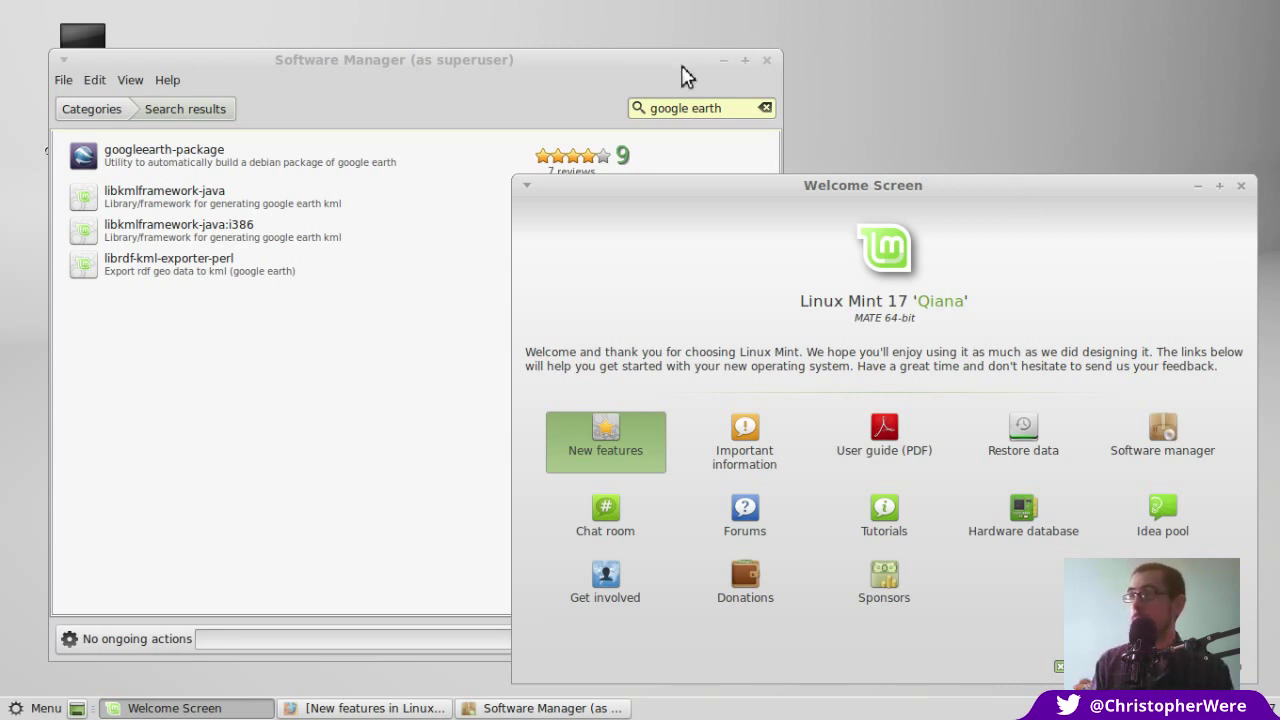
Raise the Welcome Screen above Software Manager and nudge it slightly left.
{"action": "left_click_drag", "start_coordinate": [684, 68], "coordinate": [651, 37]}
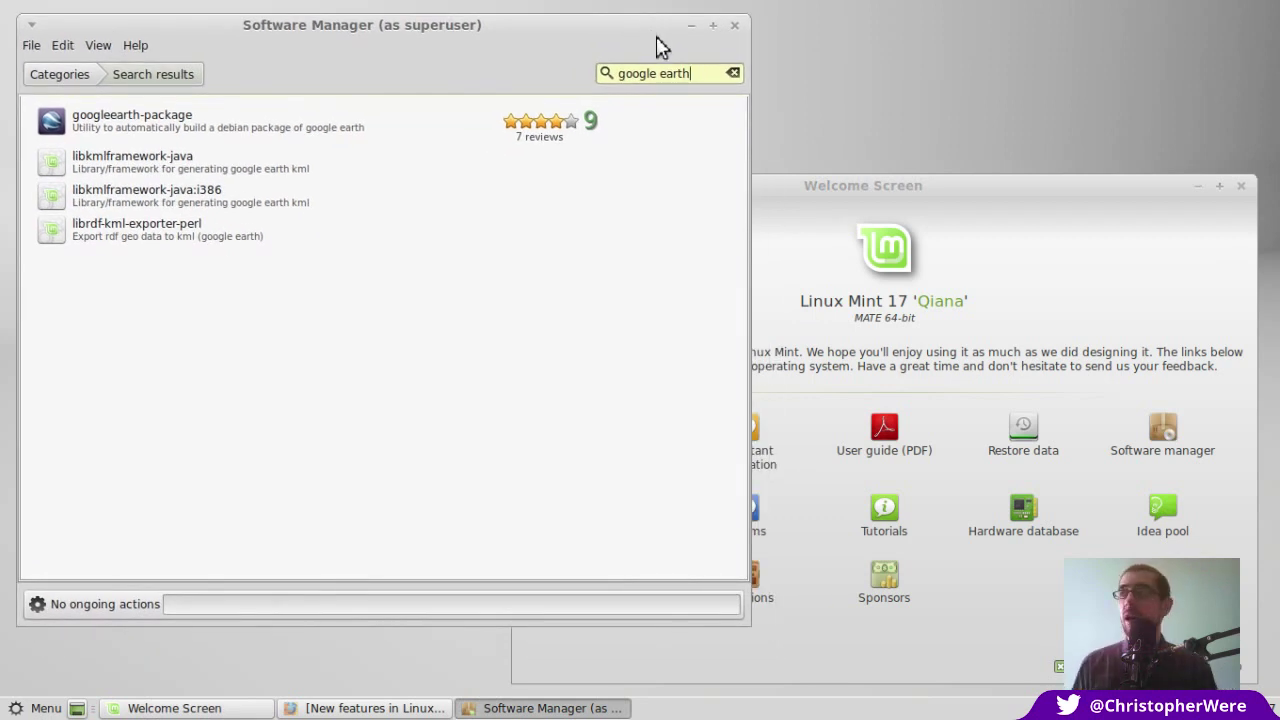
{"action": "left_click", "coordinate": [886, 196]}
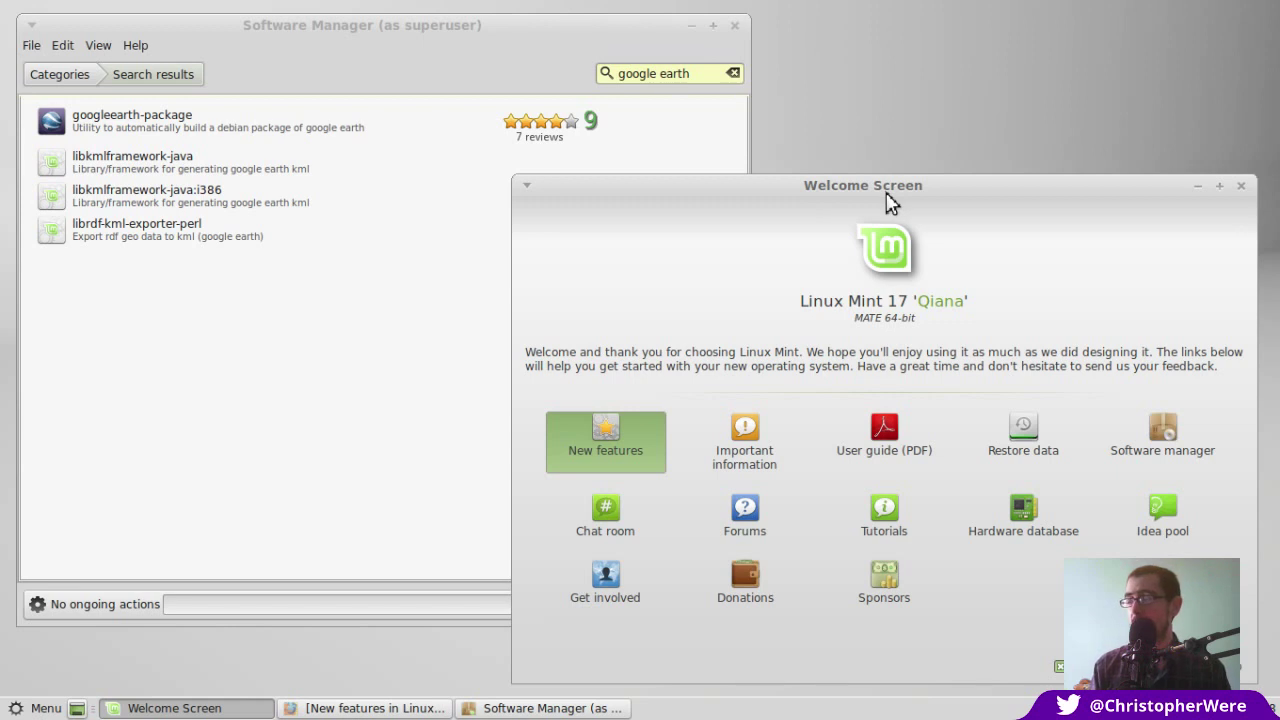
{"action": "left_click_drag", "start_coordinate": [886, 194], "coordinate": [867, 192]}
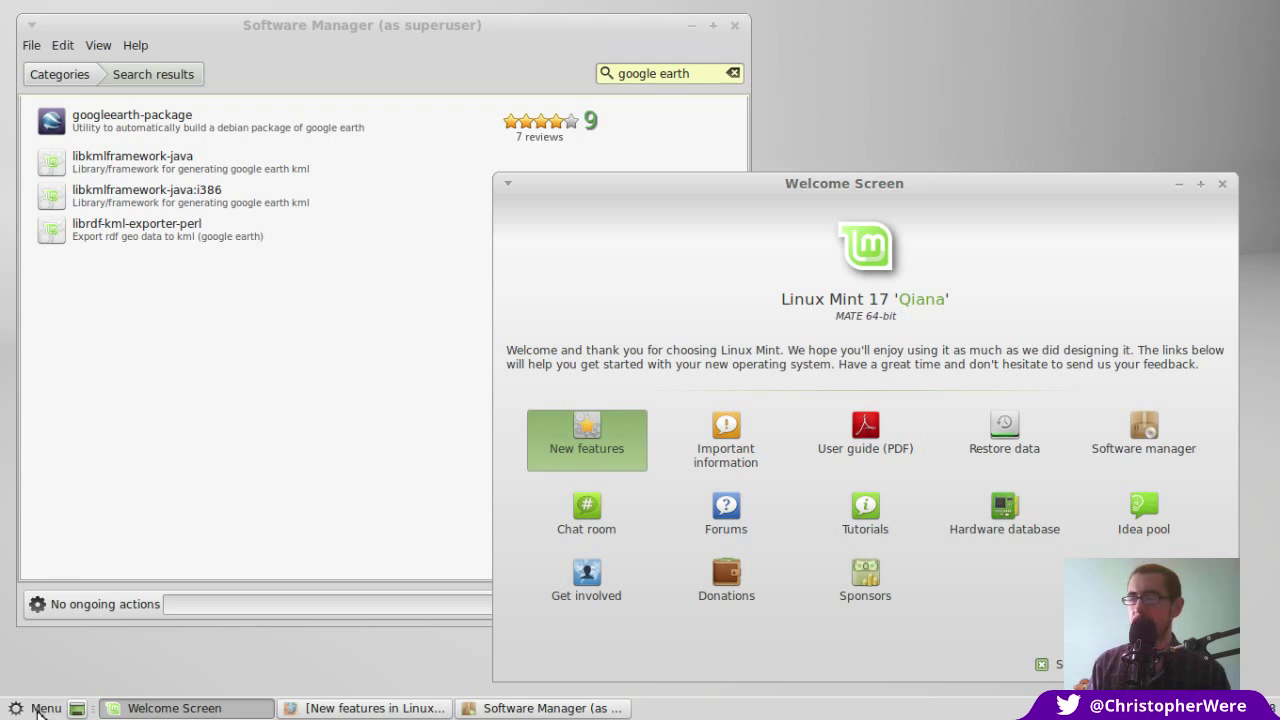
{"action": "left_click", "coordinate": [38, 707]}
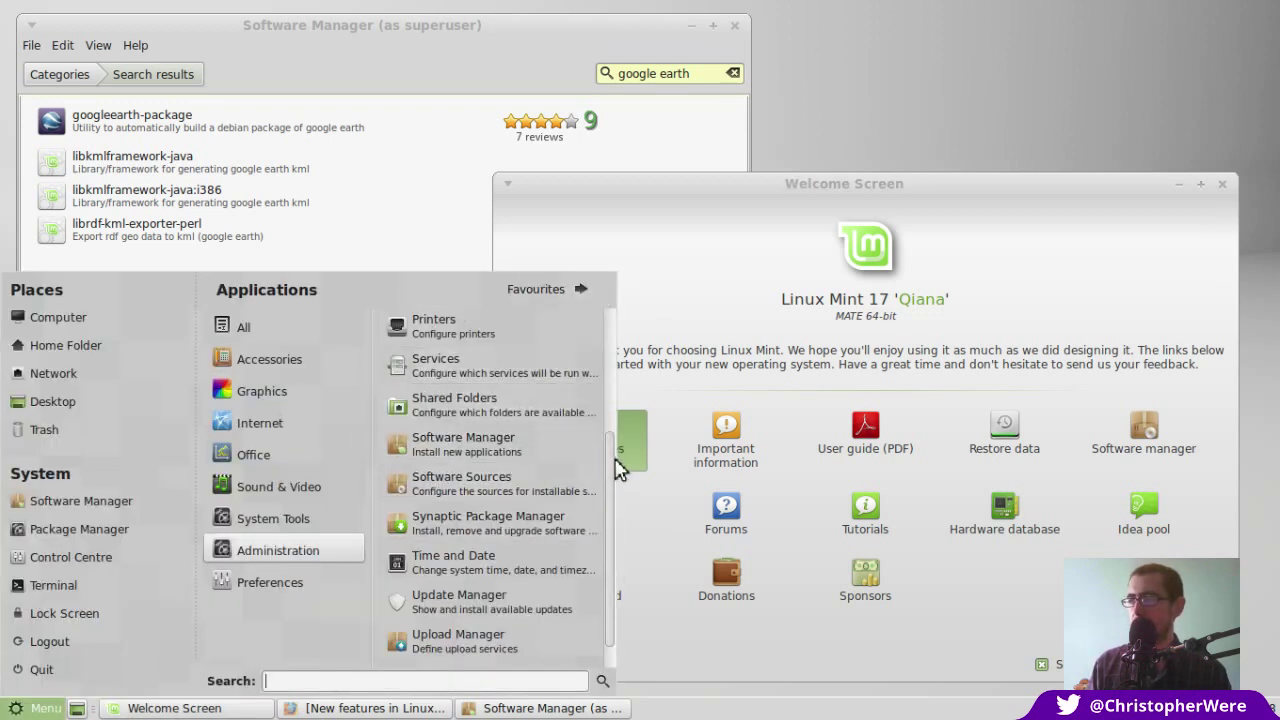
{"action": "scroll", "coordinate": [615, 356], "scroll_direction": "up", "scroll_amount": 2}
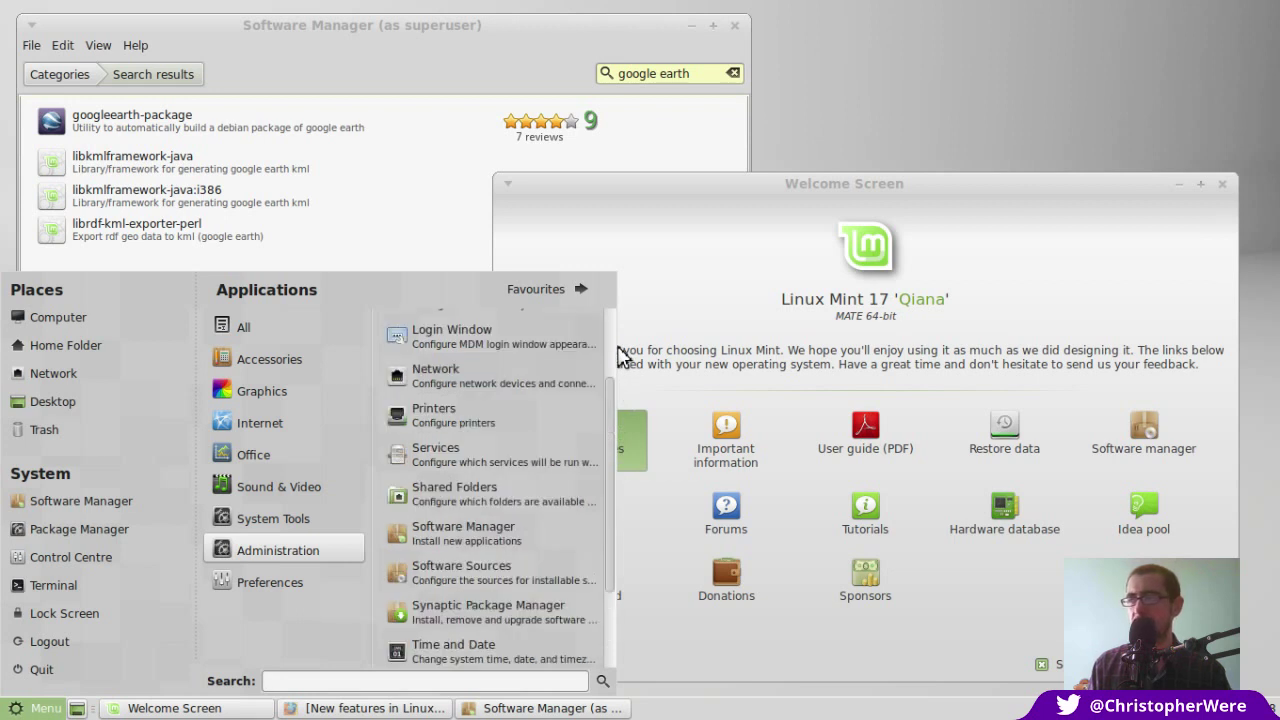
{"action": "scroll", "coordinate": [614, 350], "scroll_direction": "up", "scroll_amount": 3}
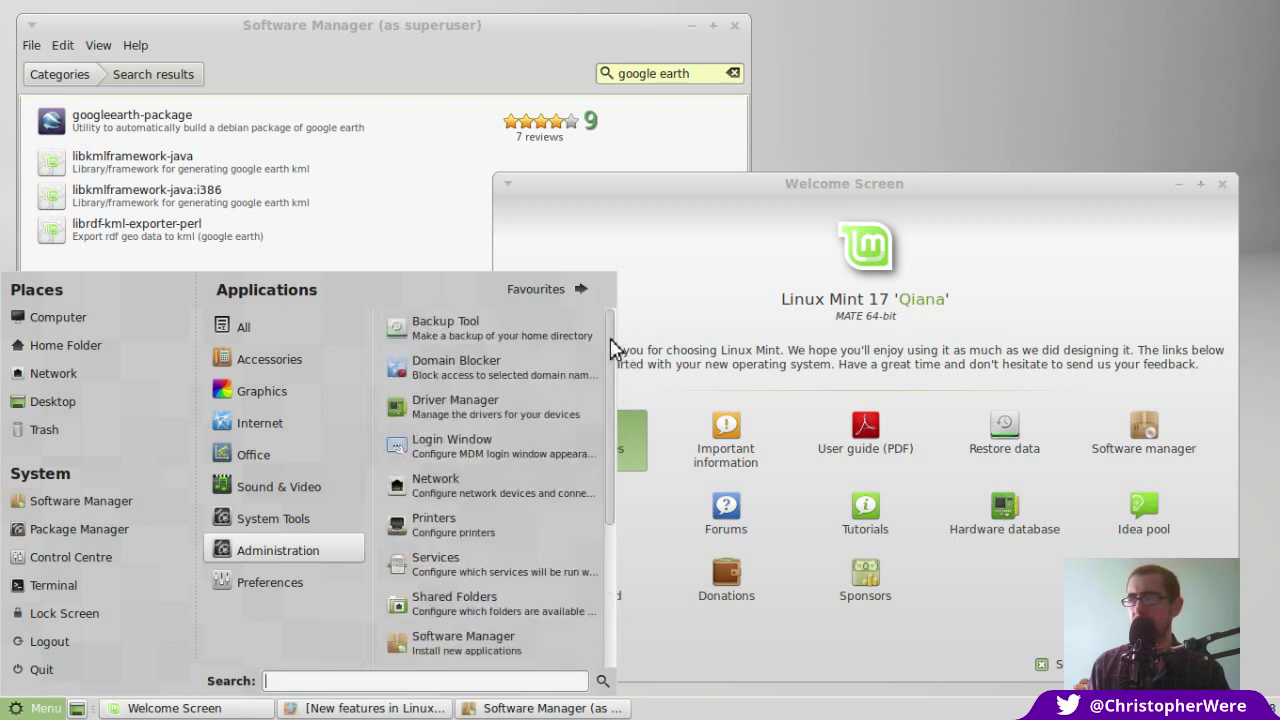
{"action": "left_click", "coordinate": [795, 197]}
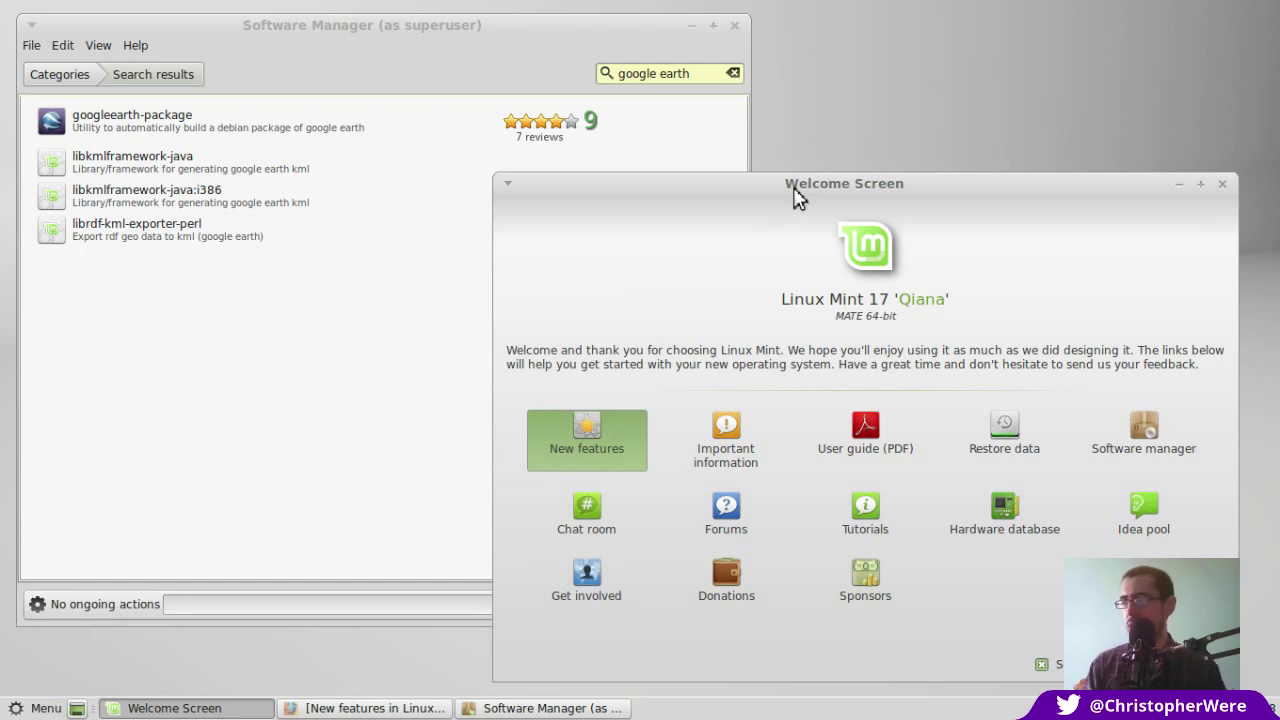
Close the Welcome Screen, then close Software Manager.
{"action": "left_click", "coordinate": [1226, 185]}
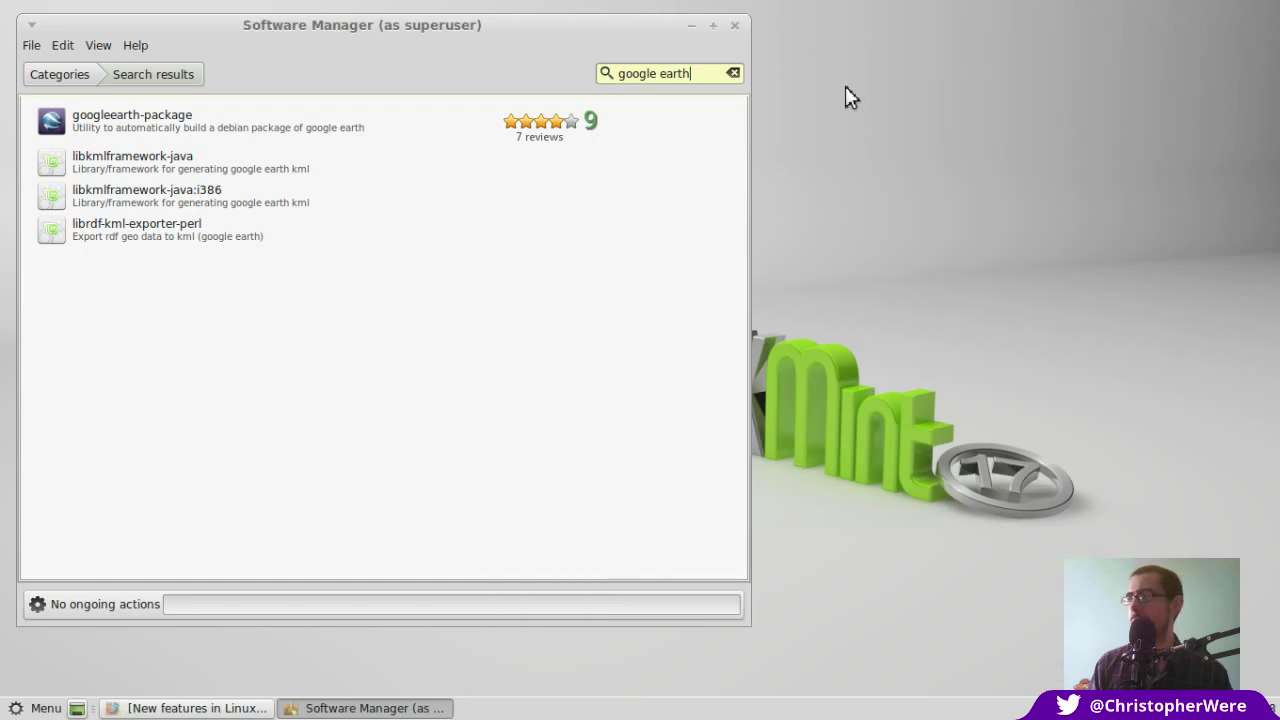
{"action": "left_click", "coordinate": [736, 26]}
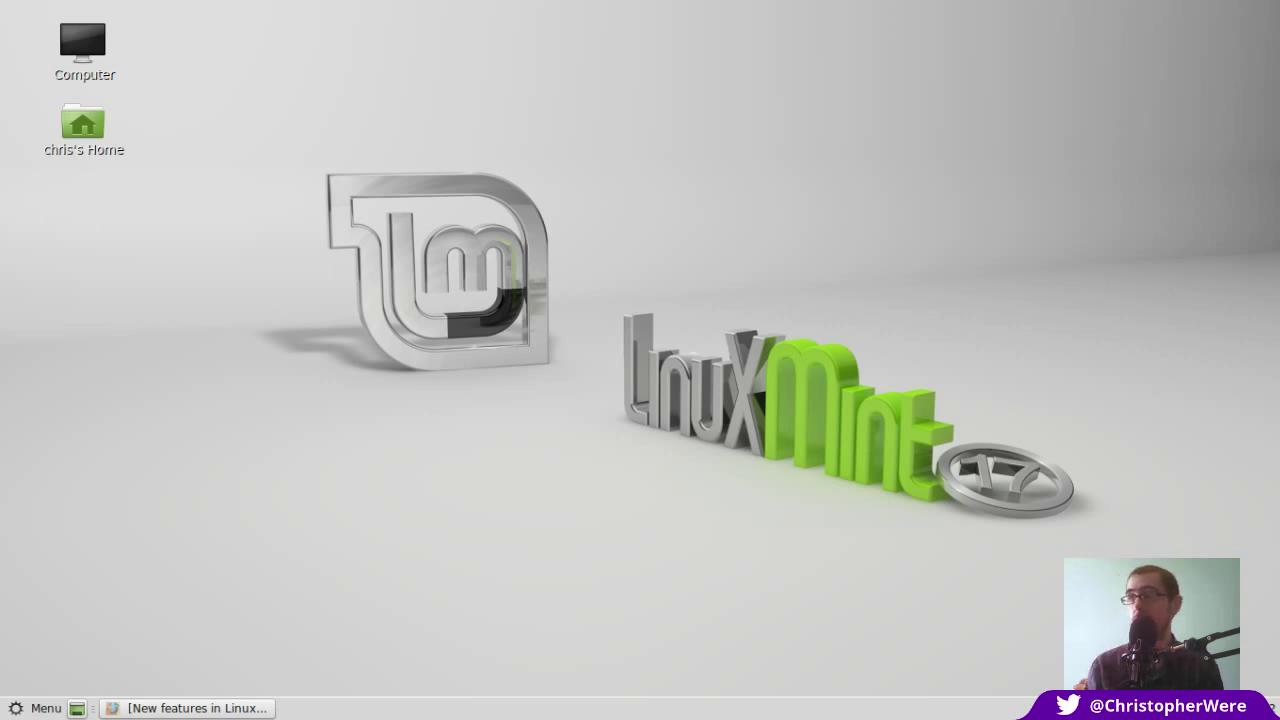
Open the Mint Menu, dismiss it by clicking the desktop, then reopen it.
{"action": "left_click", "coordinate": [46, 708]}
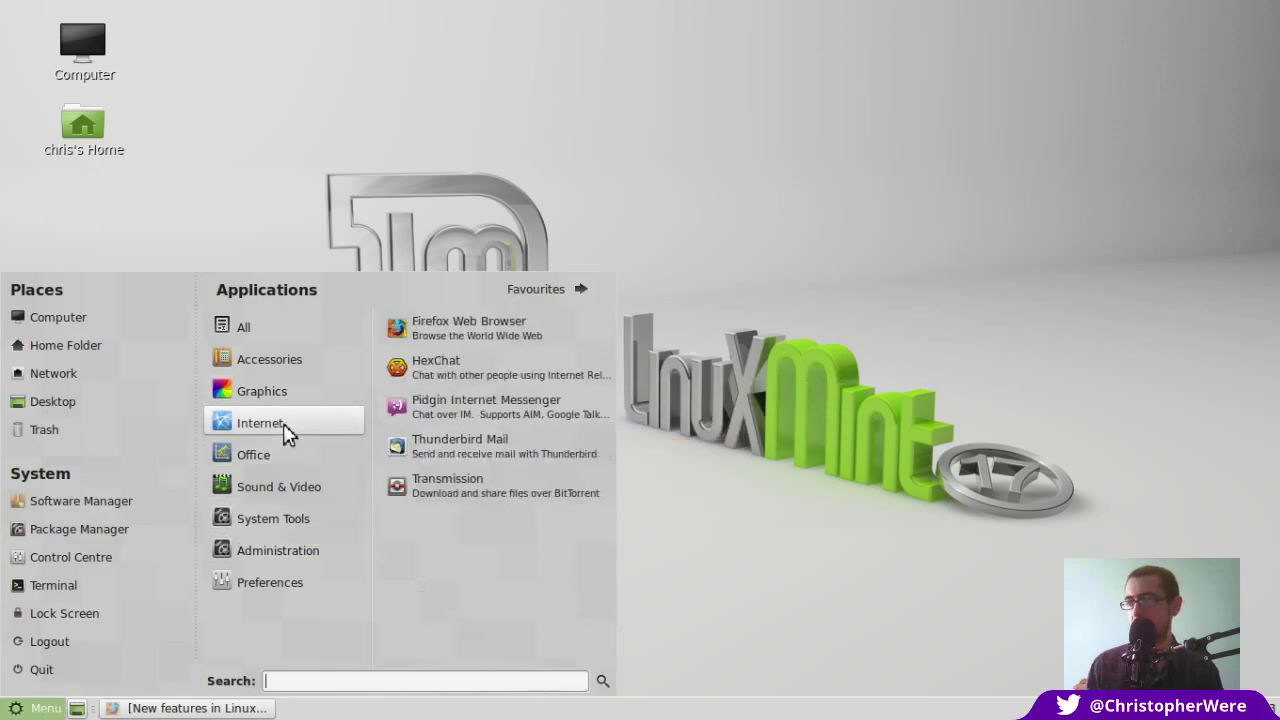
{"action": "left_click", "coordinate": [395, 145]}
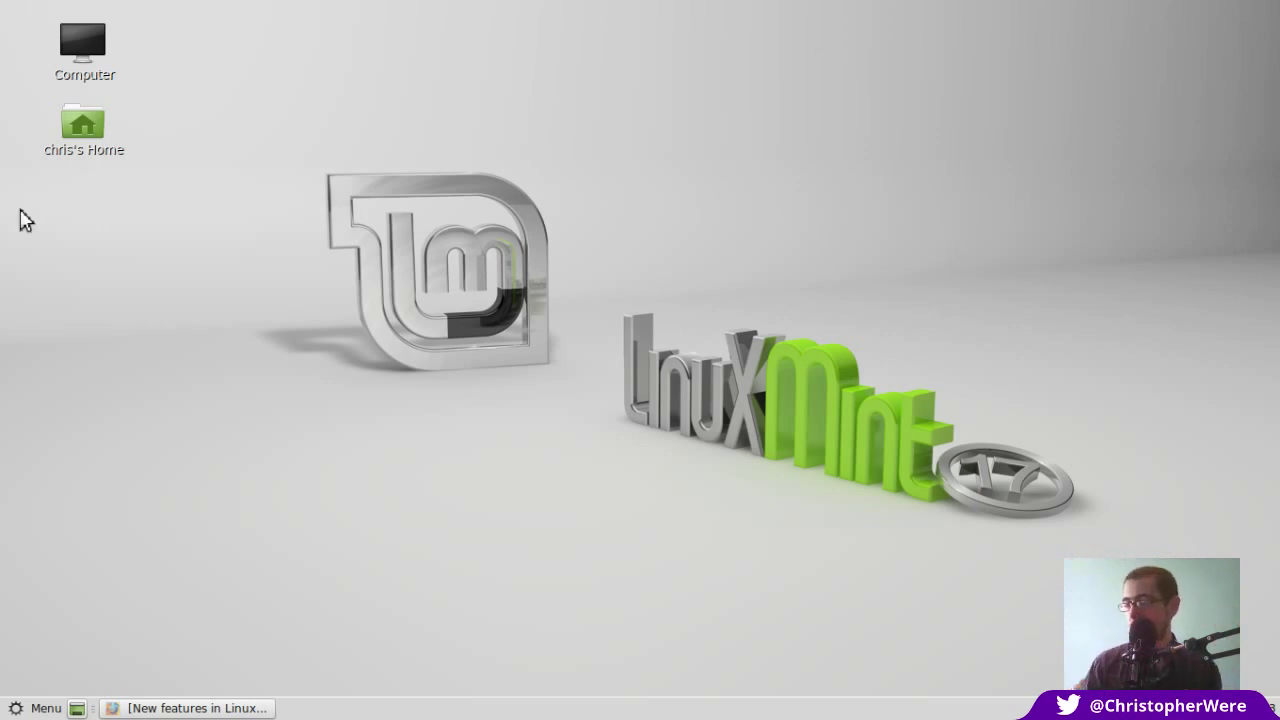
{"action": "left_click", "coordinate": [46, 710]}
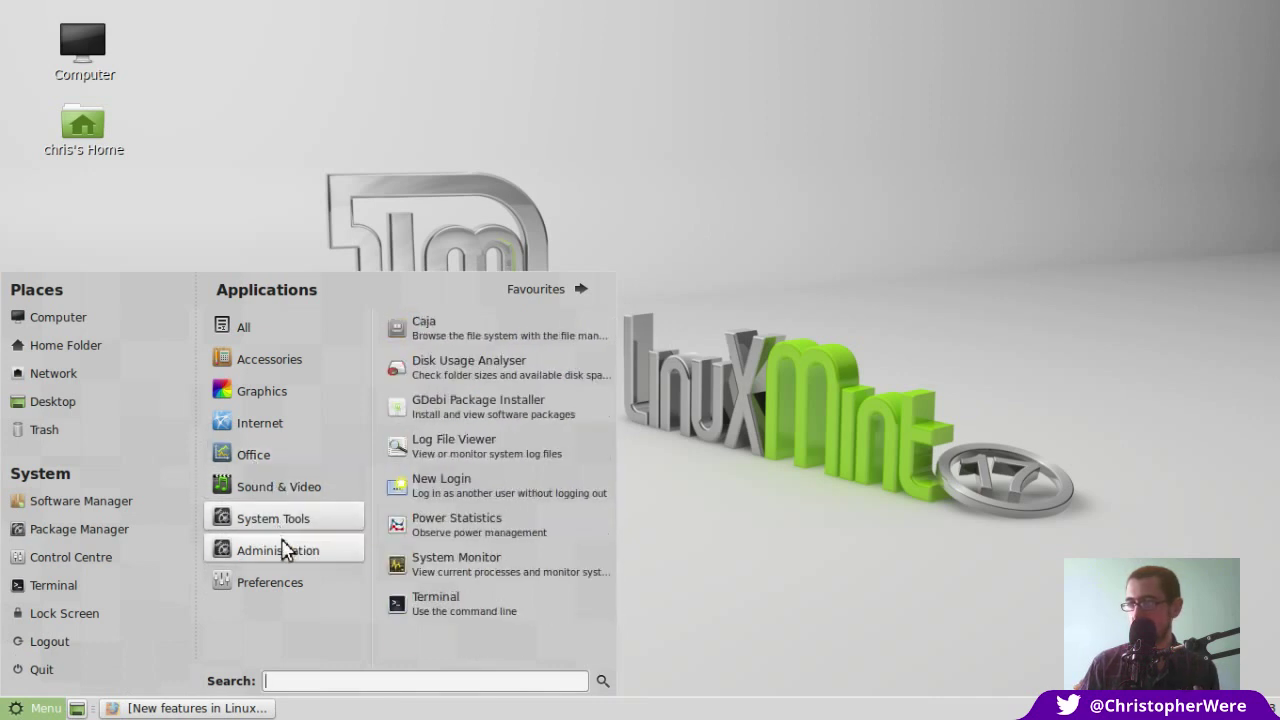
{"action": "mouse_move", "coordinate": [278, 550]}
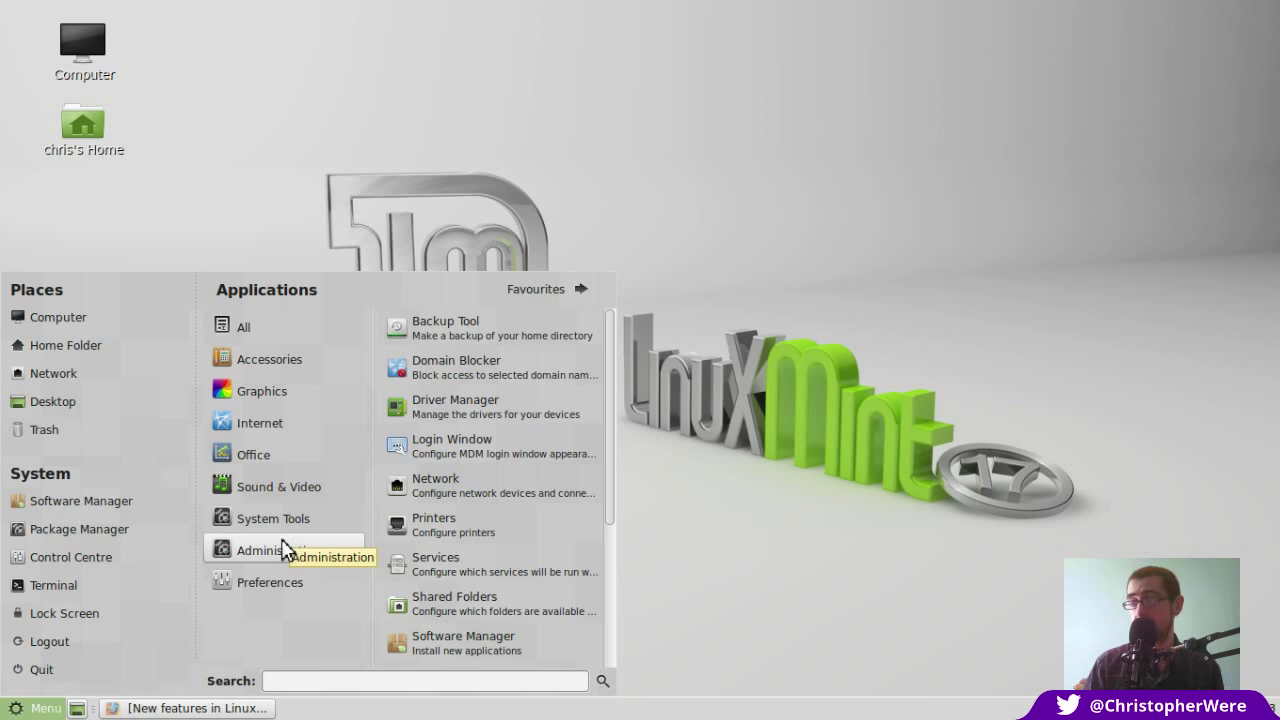
{"action": "left_click", "coordinate": [828, 410]}
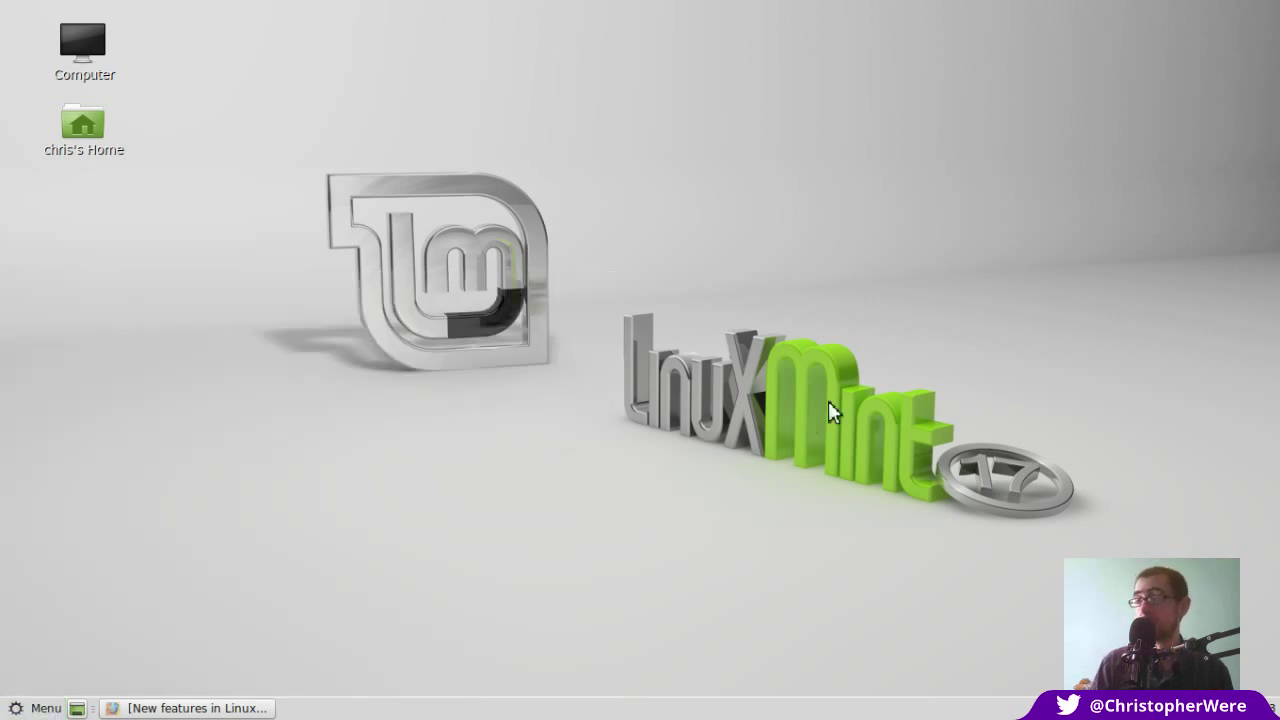